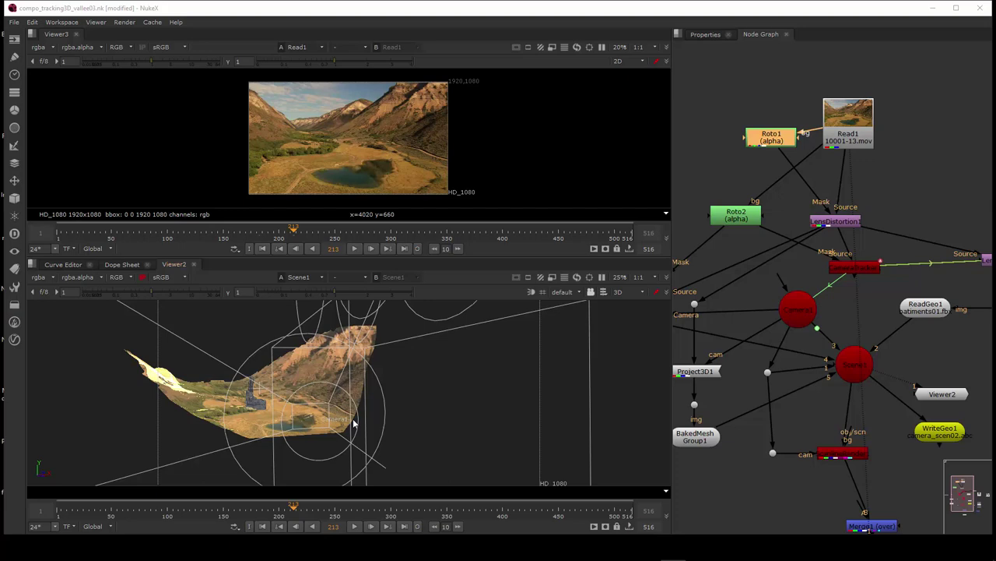
Orbit the 3D viewer around the projected valley terrain and Camera1
mouse_move(355, 423)
mouse_down()
mouse_move(418, 457)
mouse_move(337, 428)
mouse_move(347, 430)
mouse_up()
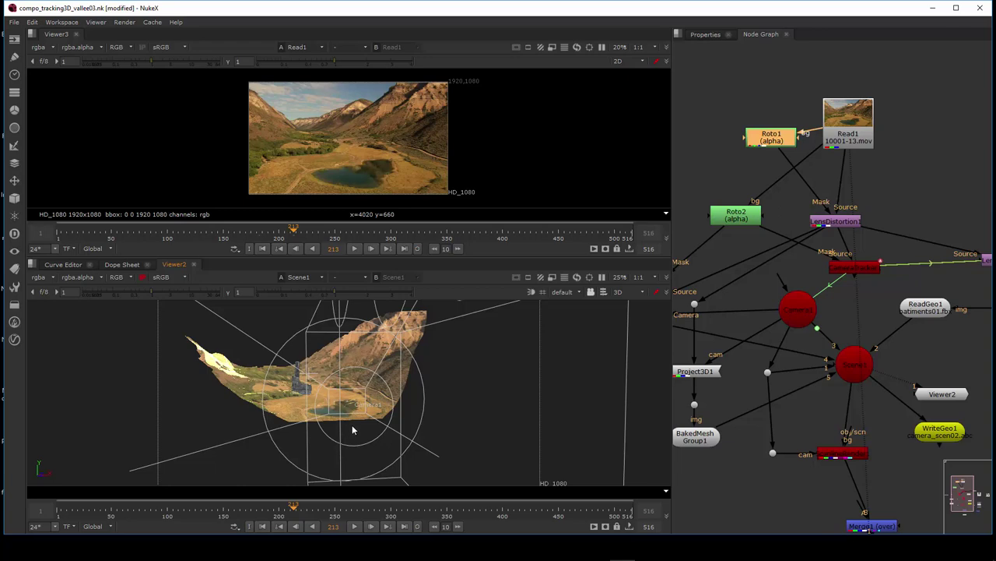
mouse_move(352, 429)
mouse_down()
mouse_move(433, 442)
mouse_move(421, 450)
mouse_move(456, 438)
mouse_move(400, 393)
mouse_move(407, 421)
mouse_up()
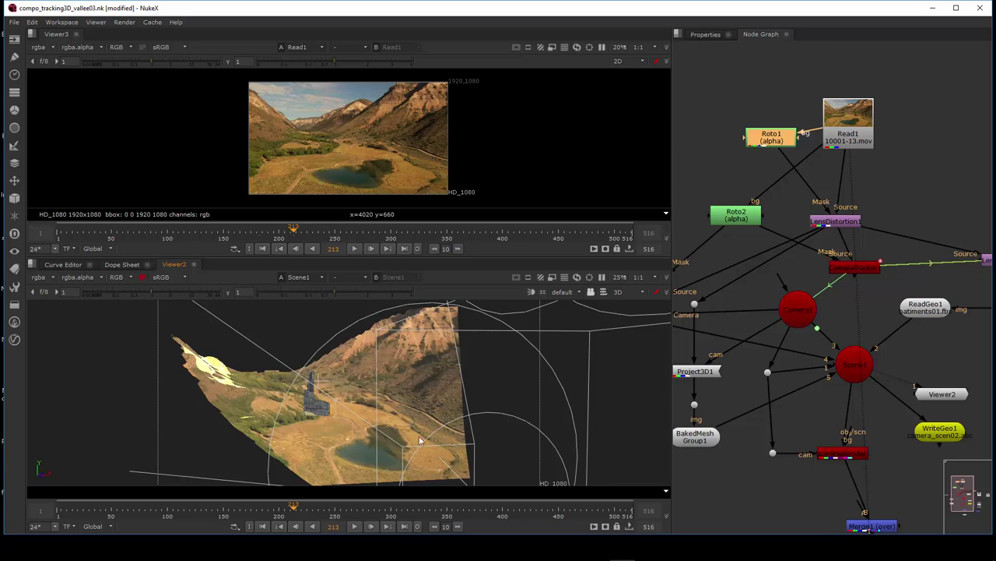
mouse_move(419, 436)
mouse_down()
mouse_move(387, 440)
mouse_move(481, 354)
mouse_up()
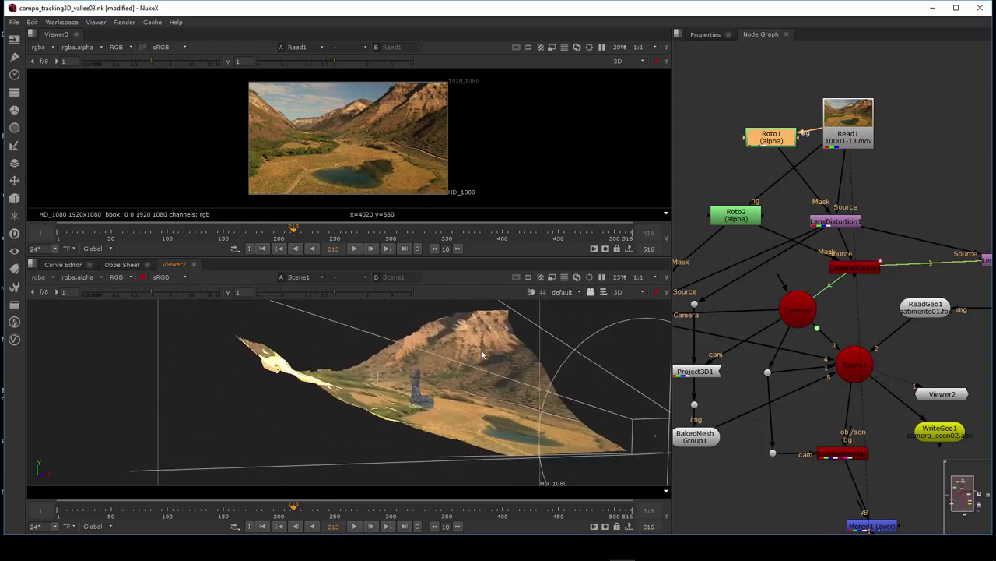
click(478, 384)
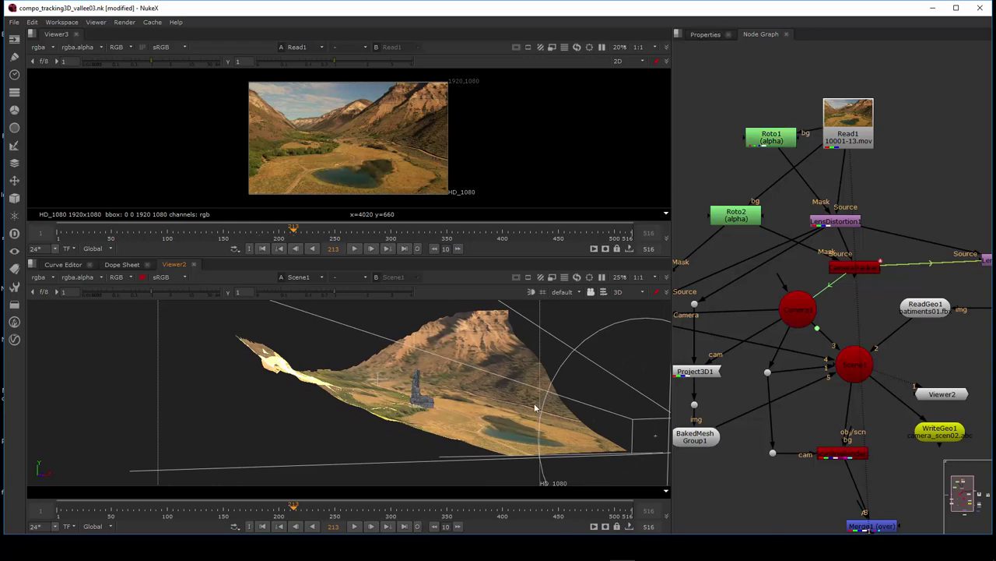
mouse_move(534, 403)
mouse_down()
mouse_move(520, 419)
mouse_move(467, 412)
mouse_up()
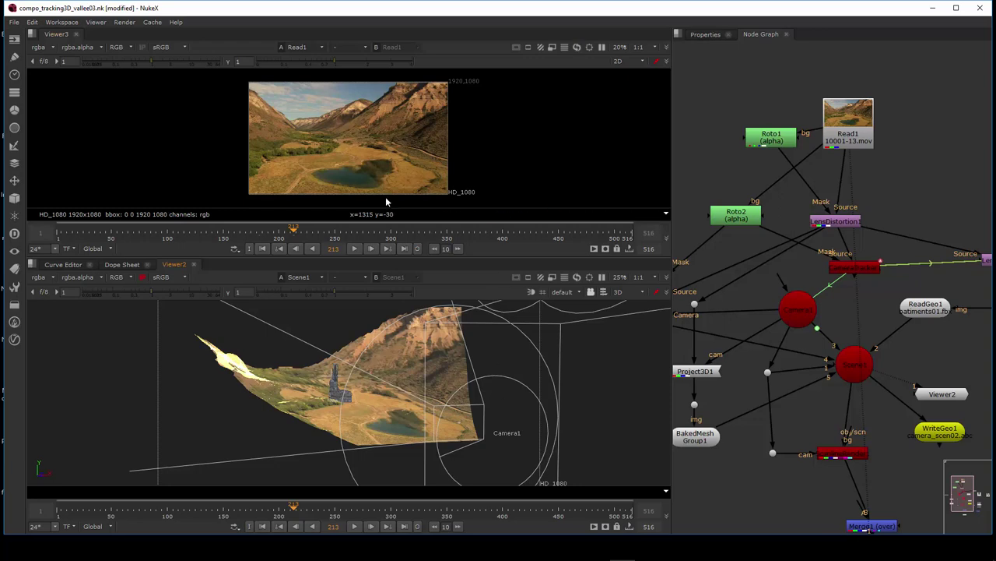
mouse_move(425, 442)
mouse_down()
mouse_move(432, 445)
mouse_move(435, 425)
mouse_move(368, 422)
mouse_move(385, 456)
mouse_move(384, 427)
mouse_move(368, 417)
mouse_move(456, 445)
mouse_move(469, 438)
mouse_move(389, 429)
mouse_move(272, 438)
mouse_move(350, 461)
mouse_move(392, 427)
mouse_up()
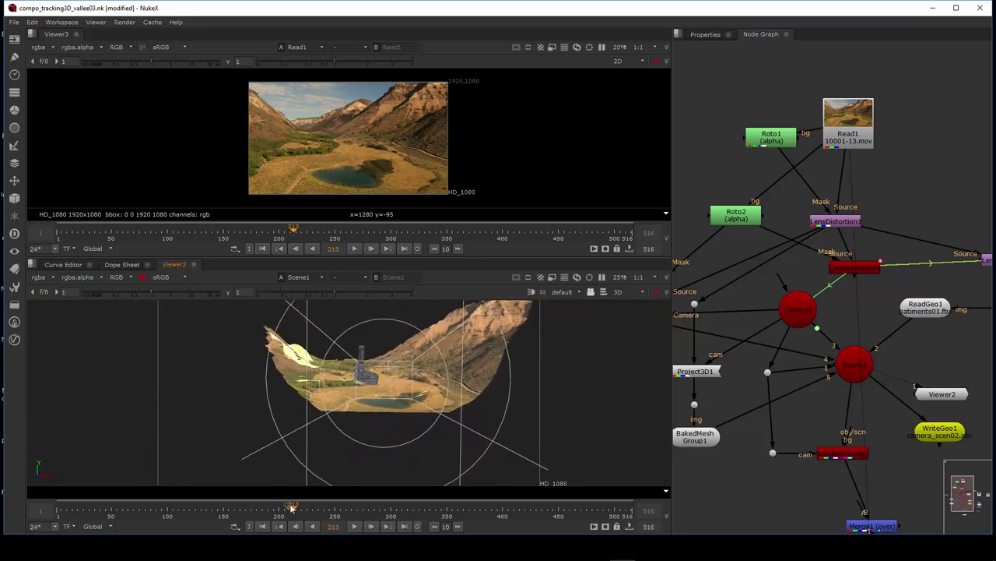
Advance to frame 277, orbit closer to the terrain, and move Viewer3 below Merge1
drag(291, 507, 365, 509)
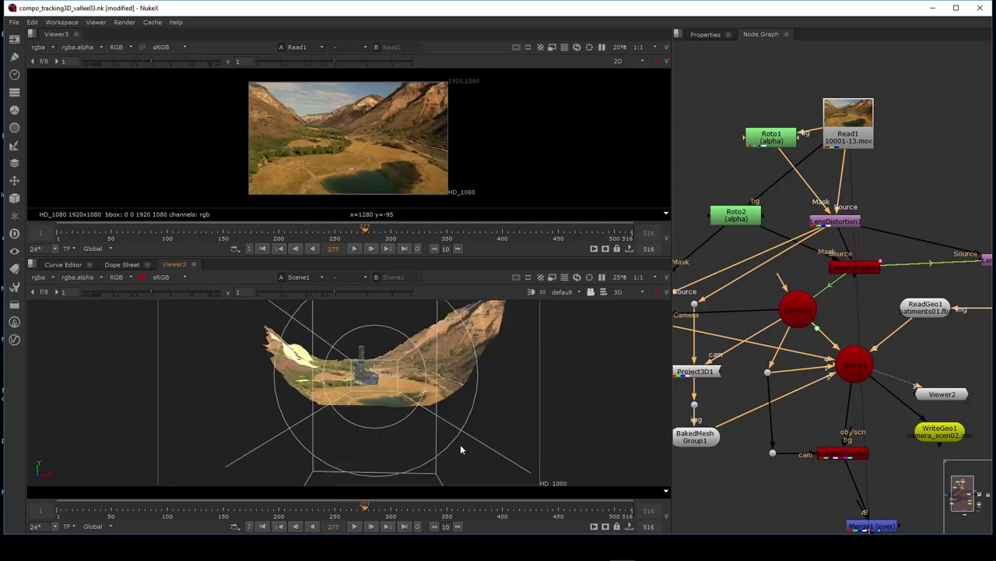
mouse_move(433, 434)
mouse_down()
mouse_move(450, 471)
mouse_move(485, 470)
mouse_up()
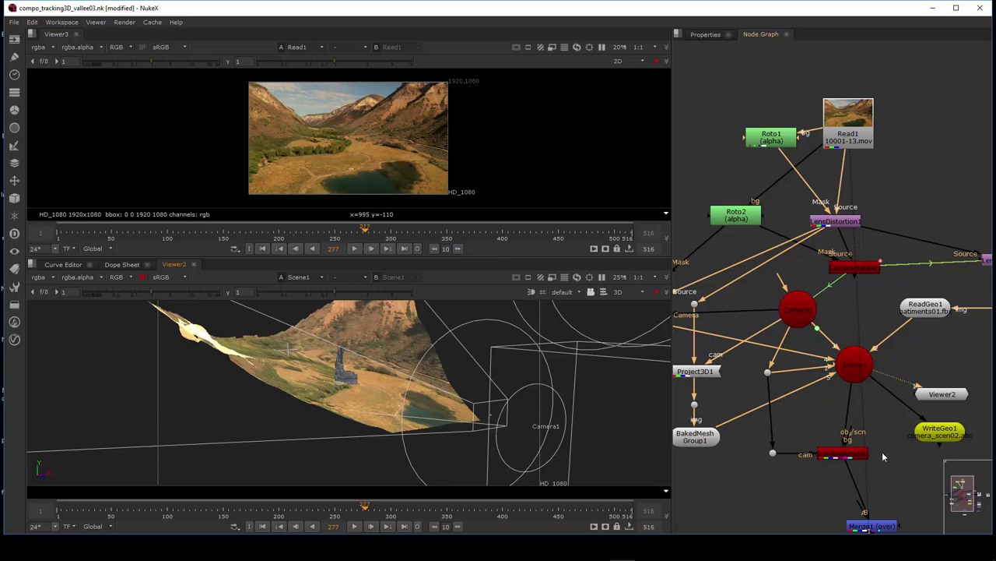
scroll(879, 450, down, 2)
drag(873, 448, 849, 303)
mouse_move(847, 425)
mouse_down()
mouse_move(889, 416)
mouse_move(840, 436)
mouse_up()
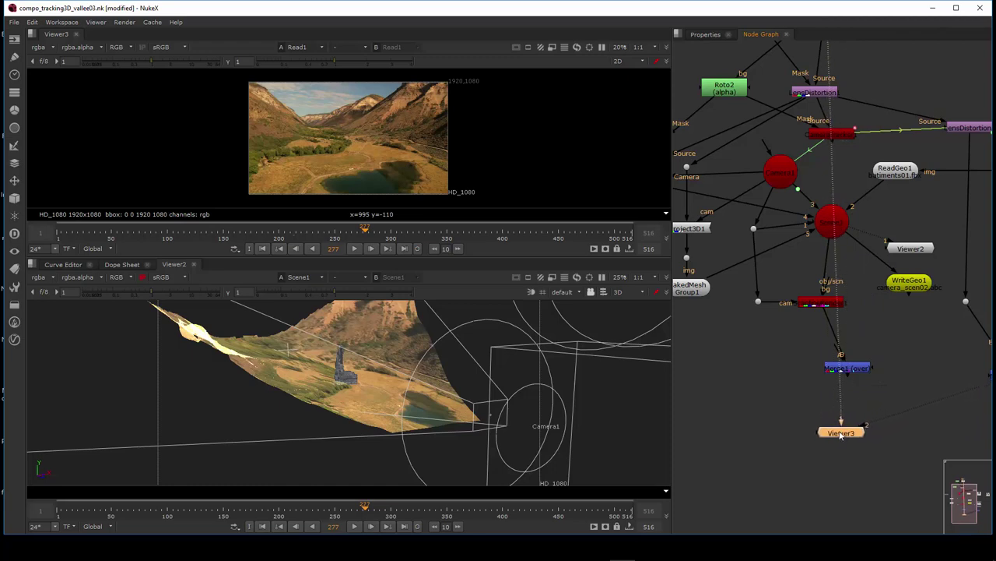
Show Merge1's building-over-valley composite in the lower viewer, then reposition Merge1 and BakedMesh Group1
click(857, 372)
key(1)
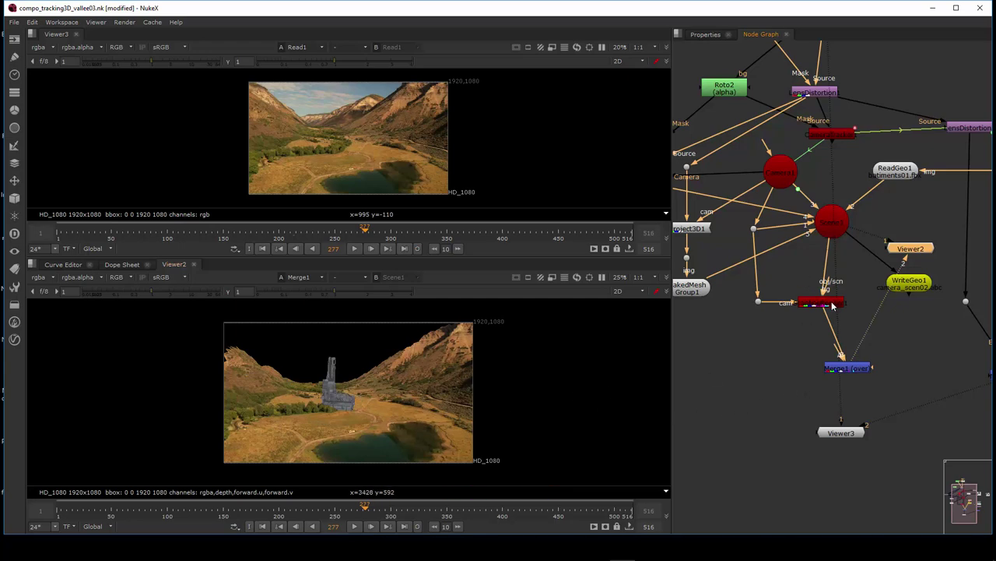
drag(857, 376, 810, 366)
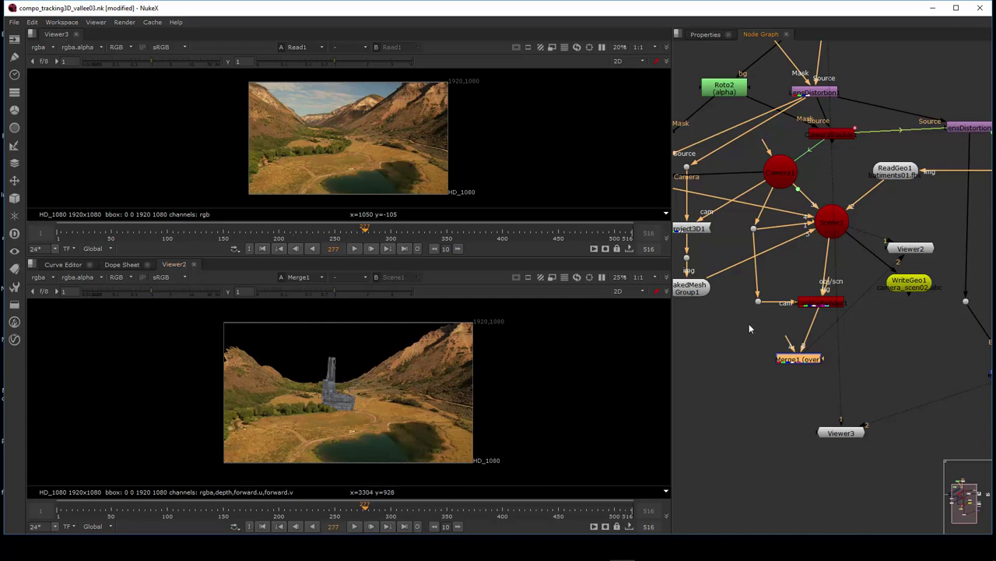
drag(701, 294, 715, 318)
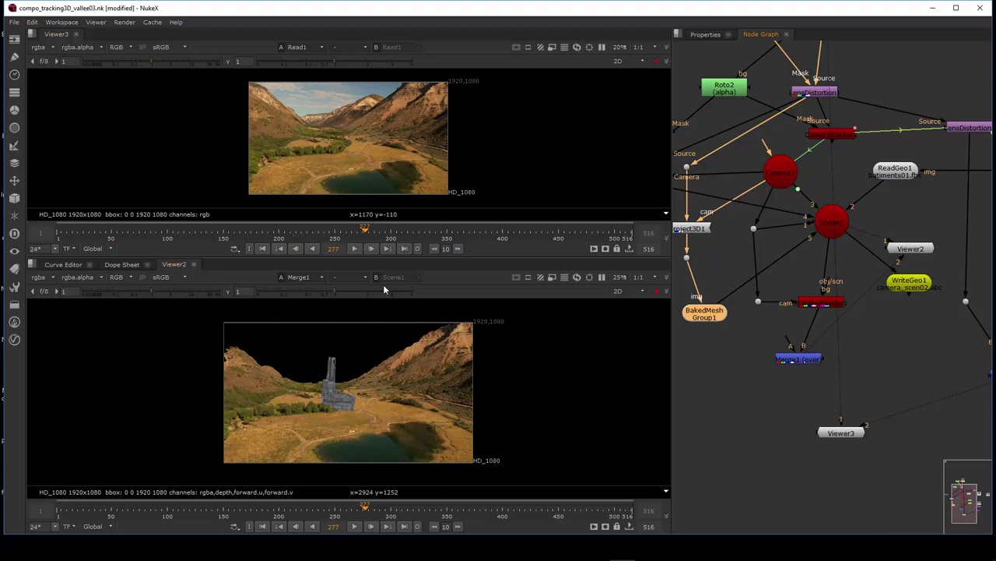
Align BakedMesh Group1 under Project3D1 and view Scene1 in the lower 3D viewer
scroll(760, 370, down, 1)
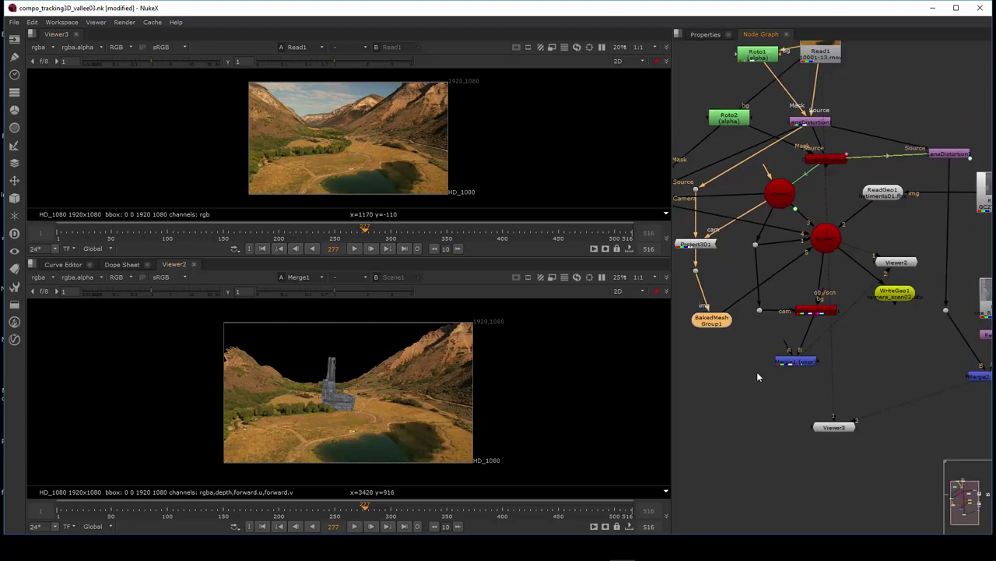
drag(759, 377, 822, 399)
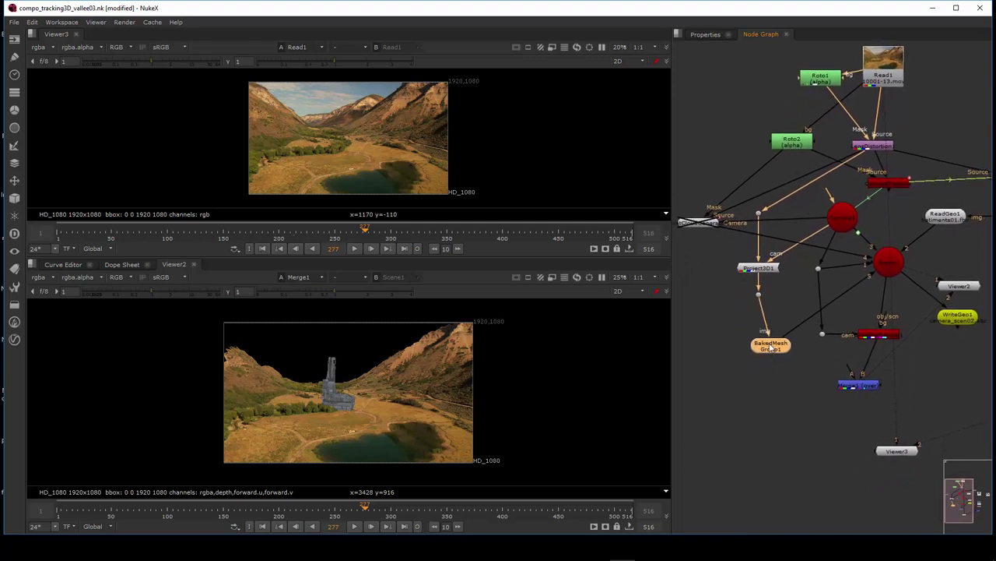
drag(778, 347, 762, 350)
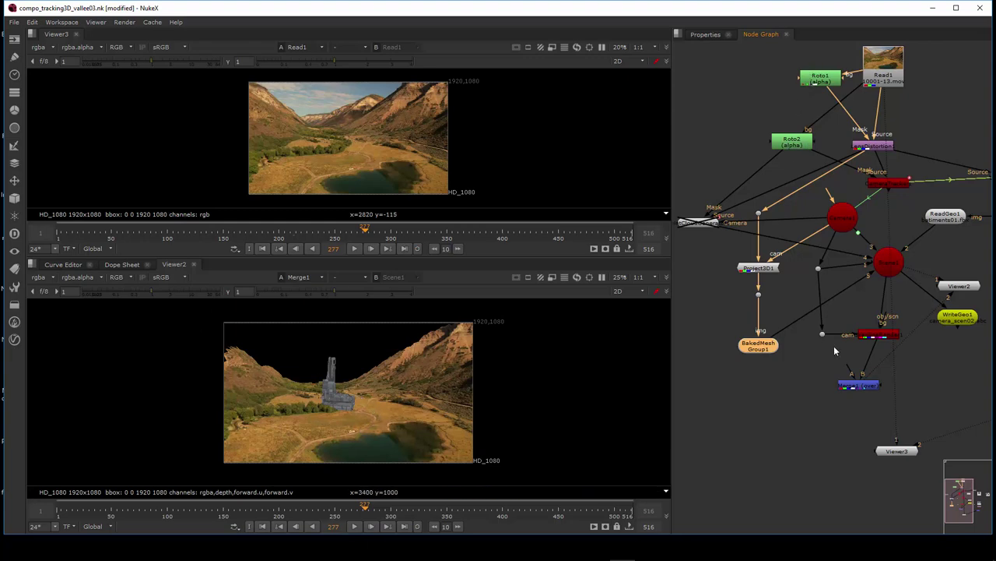
click(893, 267)
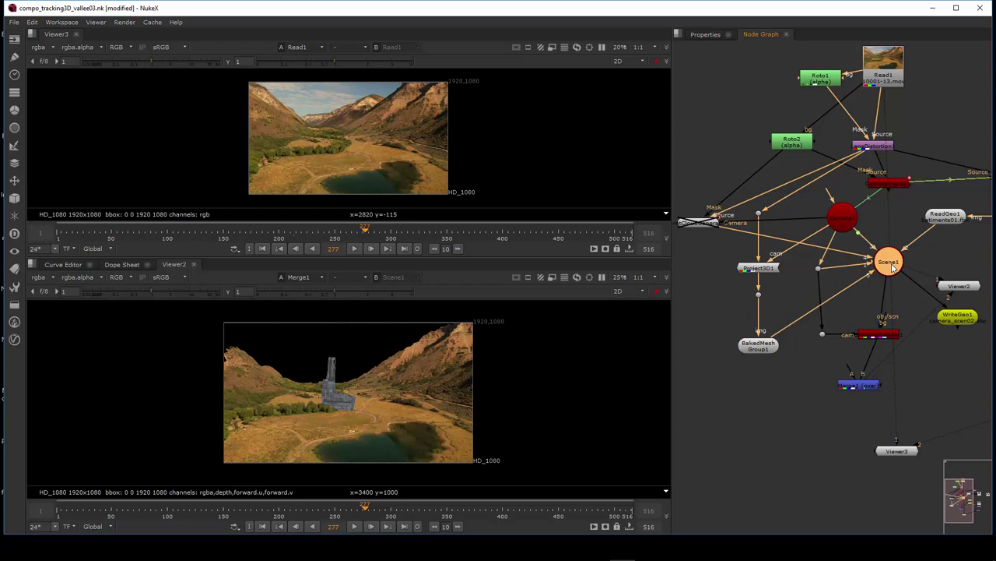
key(1)
mouse_move(416, 382)
mouse_down()
mouse_move(251, 395)
mouse_move(476, 445)
mouse_up()
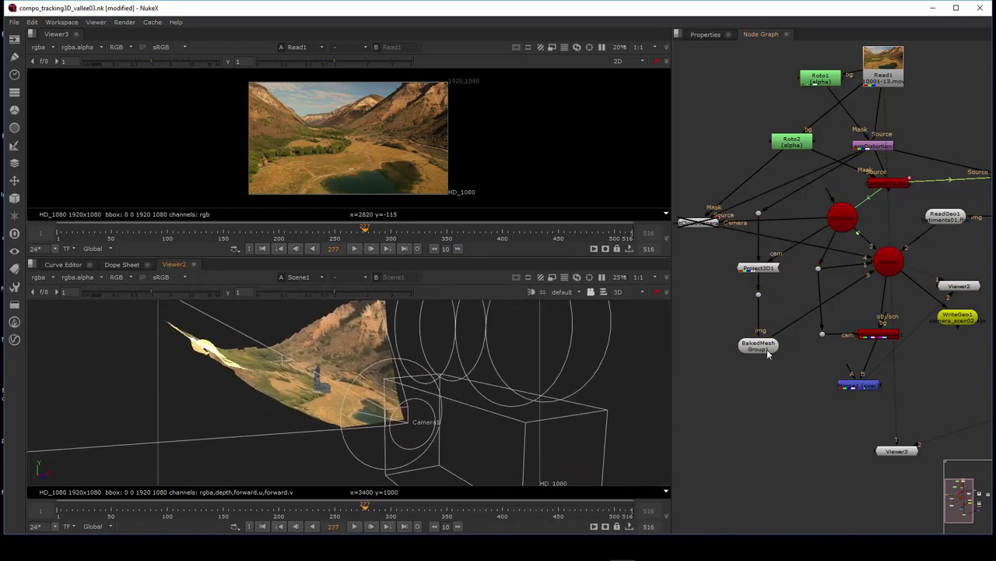
Disconnect BakedMesh Group1 from Scene1, disable it, and nudge the CameraTracker node
drag(864, 278, 770, 342)
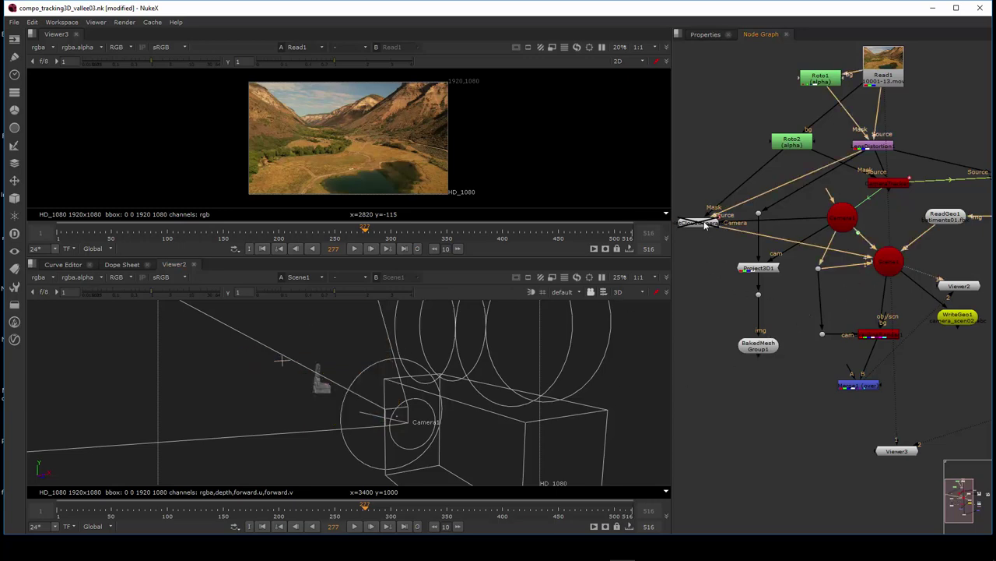
click(755, 347)
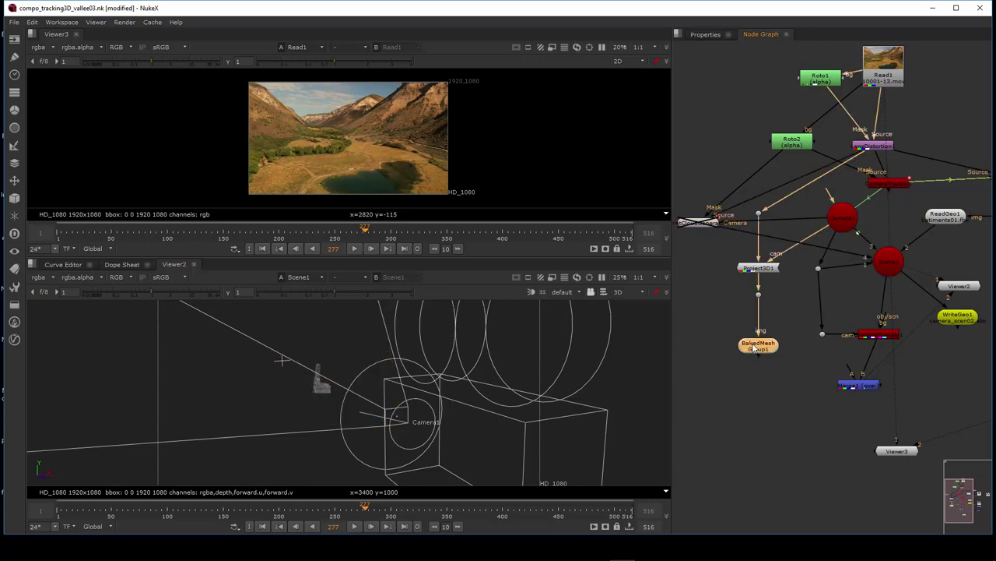
key(d)
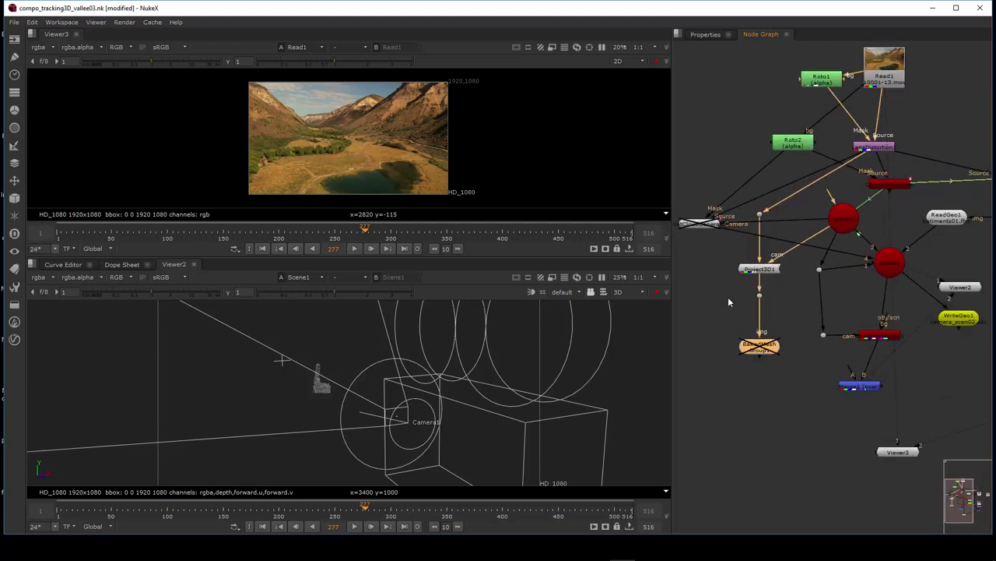
drag(728, 296, 744, 372)
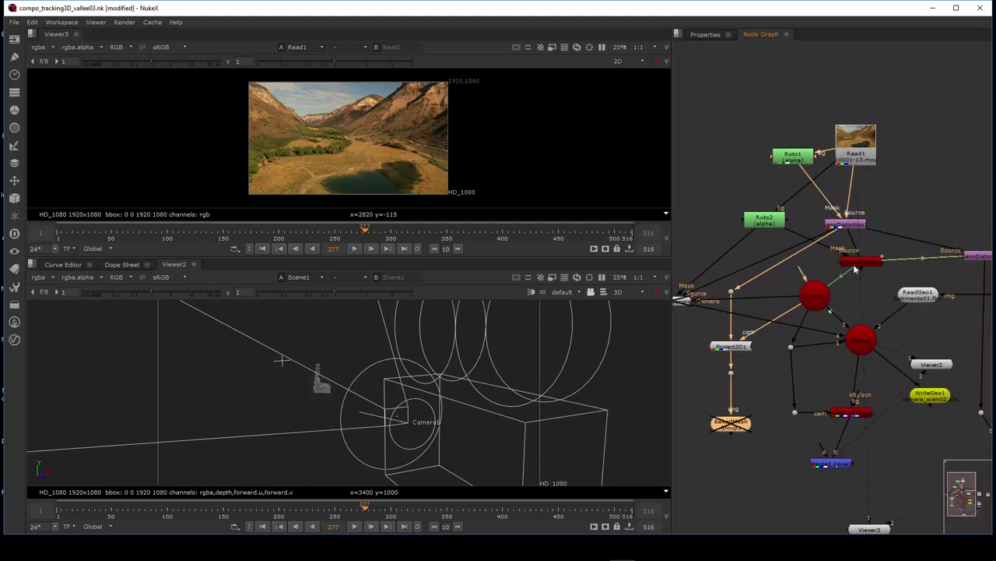
drag(854, 268, 842, 262)
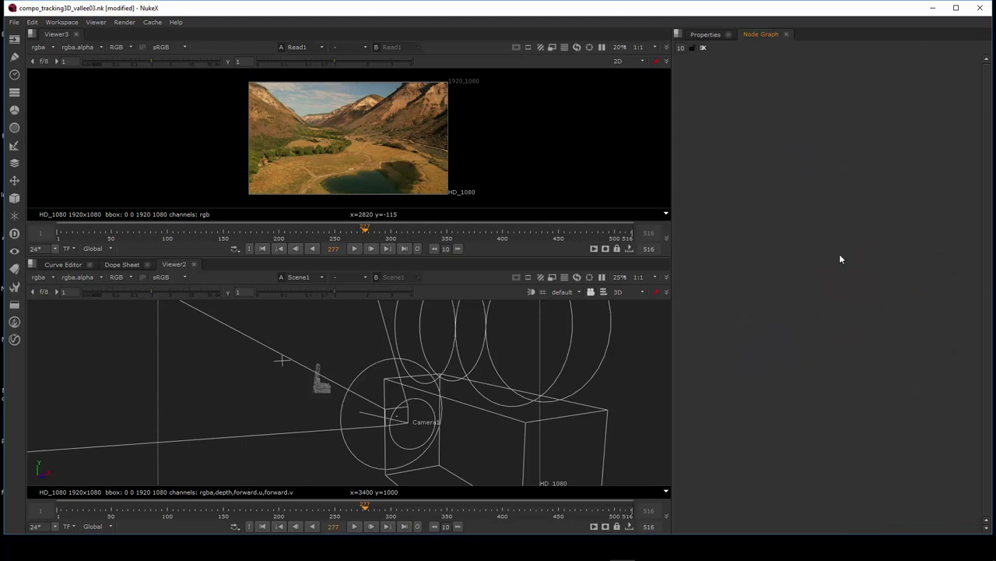
Review CameraTracker1's Settings, AutoTracks and Output tabs, ending back on its main CameraTracker tab
click(737, 35)
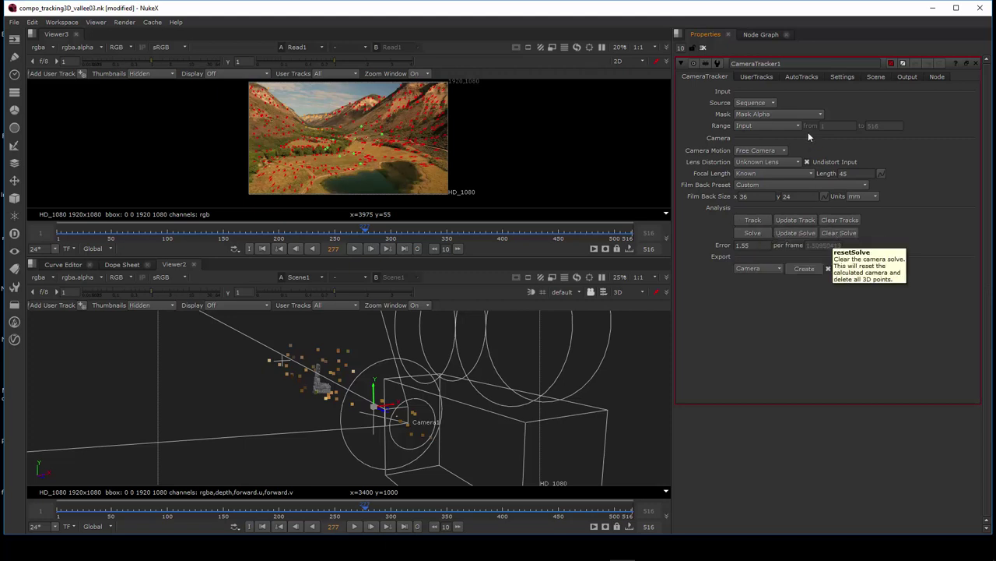
click(840, 76)
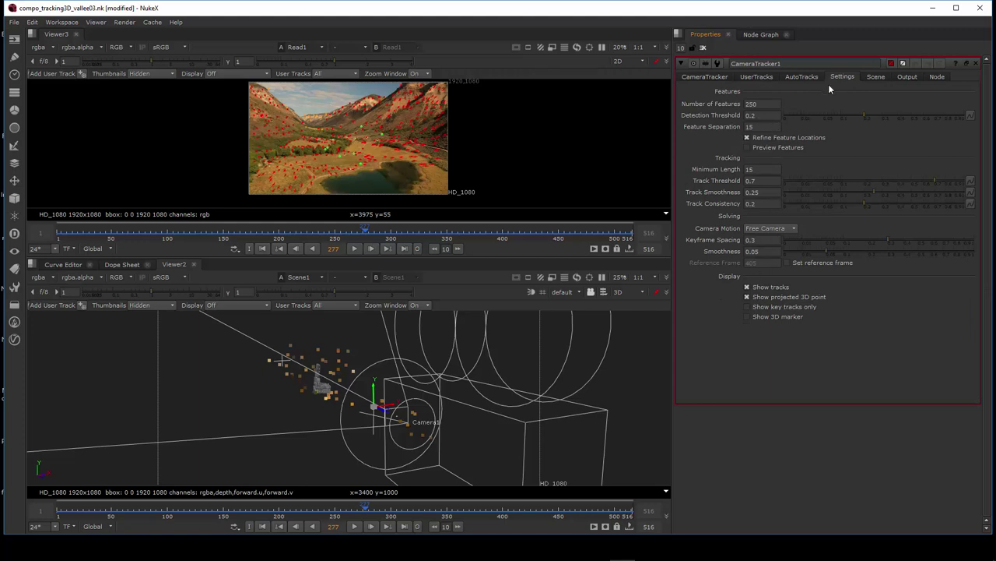
click(805, 76)
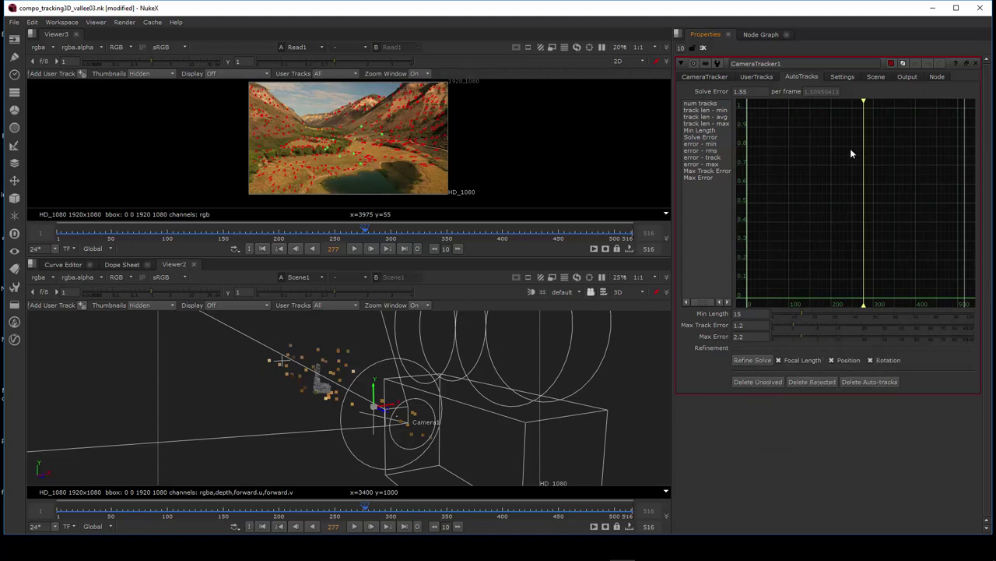
click(906, 77)
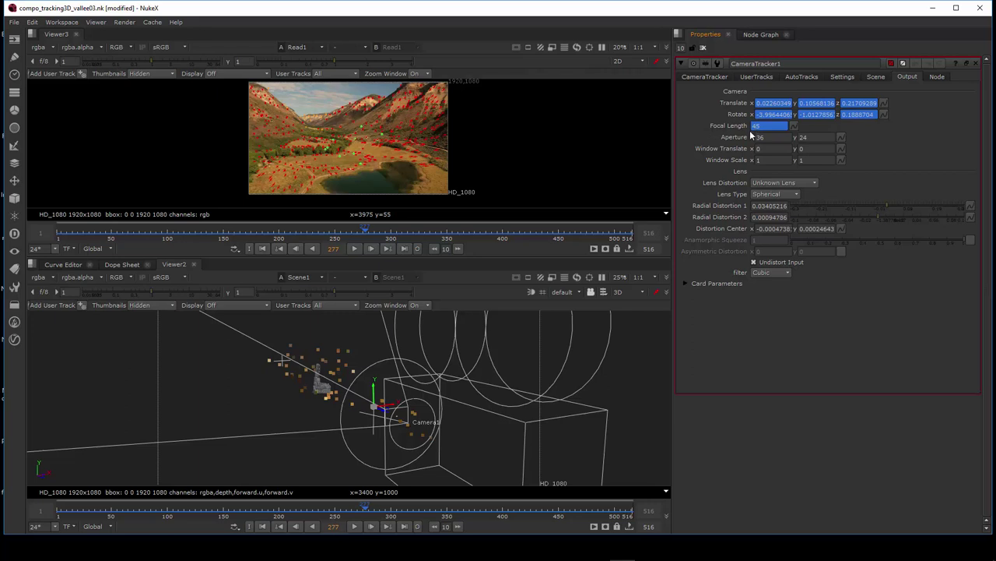
click(711, 75)
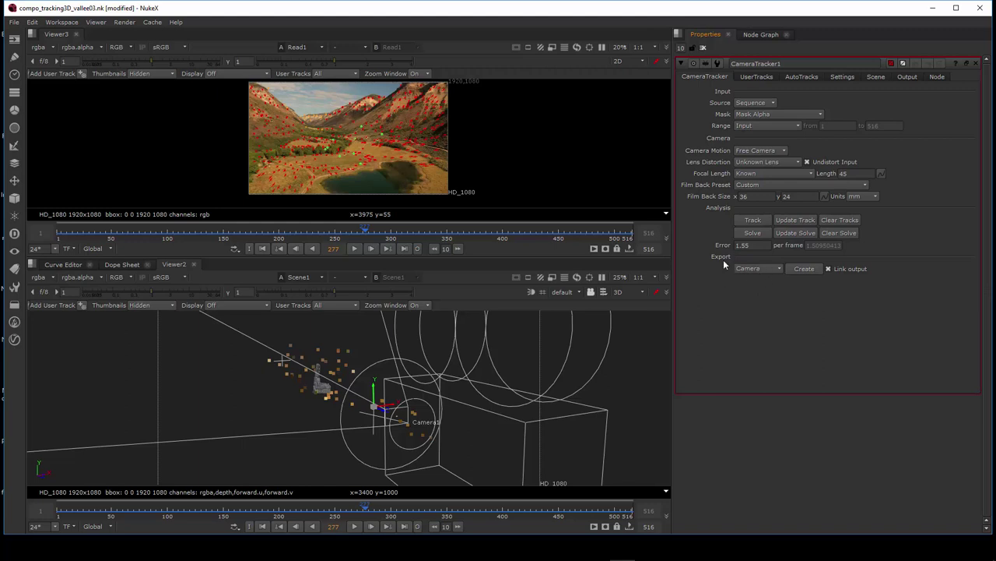
Change CameraTracker1's Export type from Scene+ to Camera and go back to the Node Graph
click(762, 268)
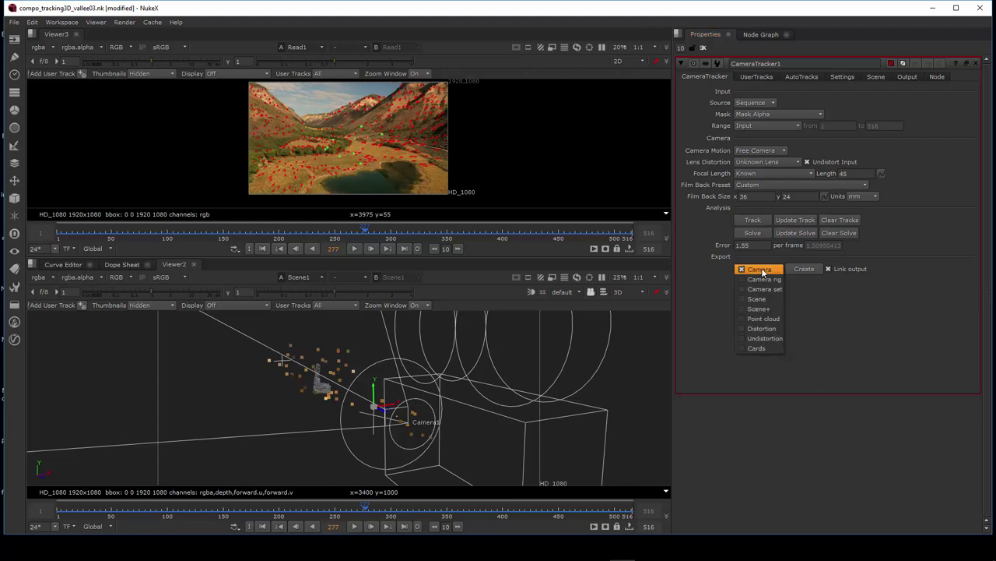
click(770, 309)
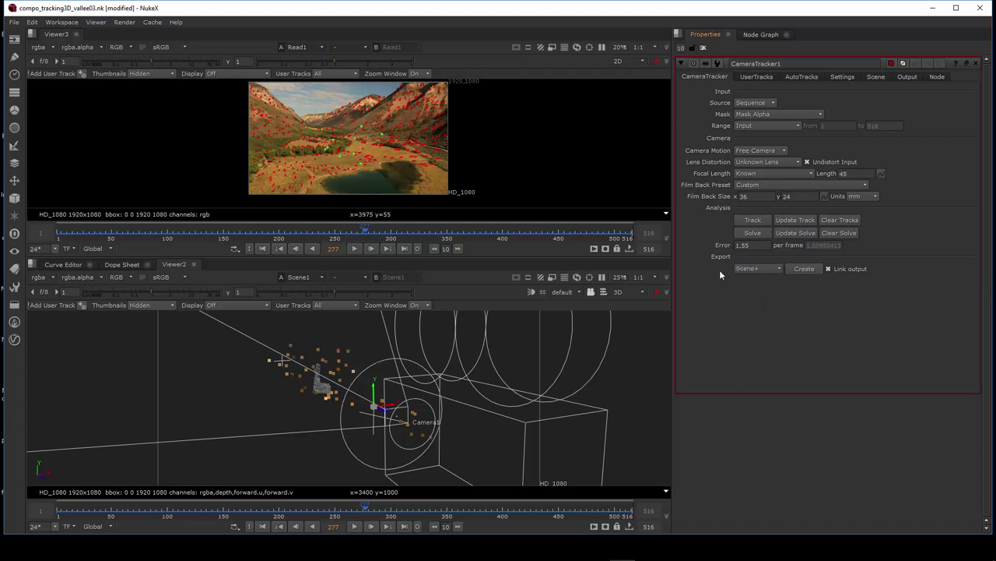
click(759, 268)
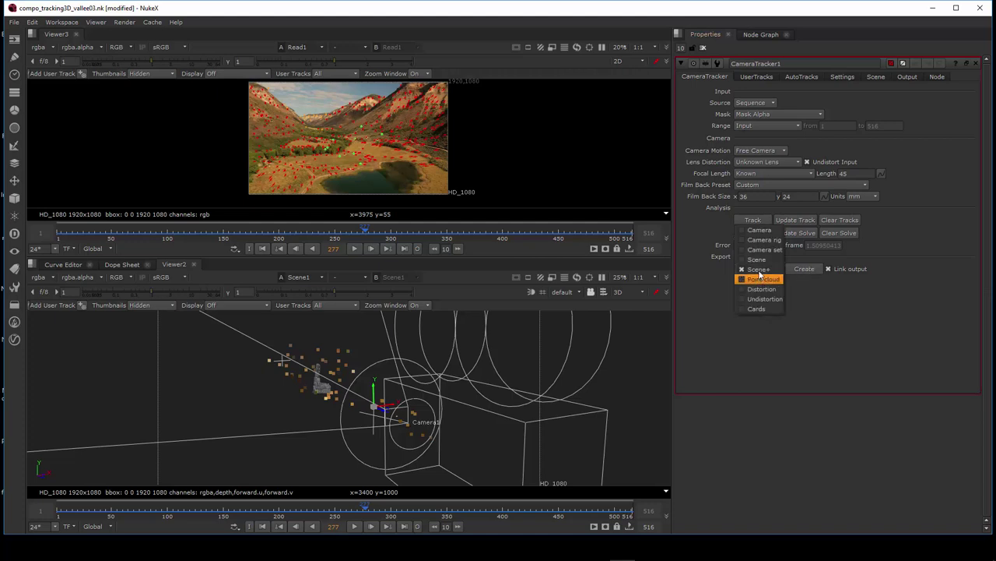
click(758, 230)
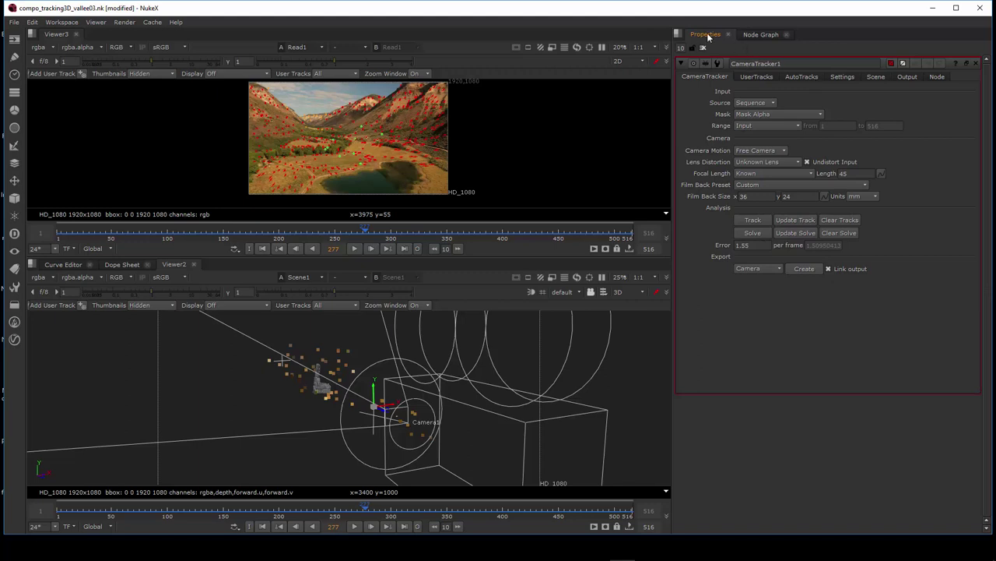
click(757, 35)
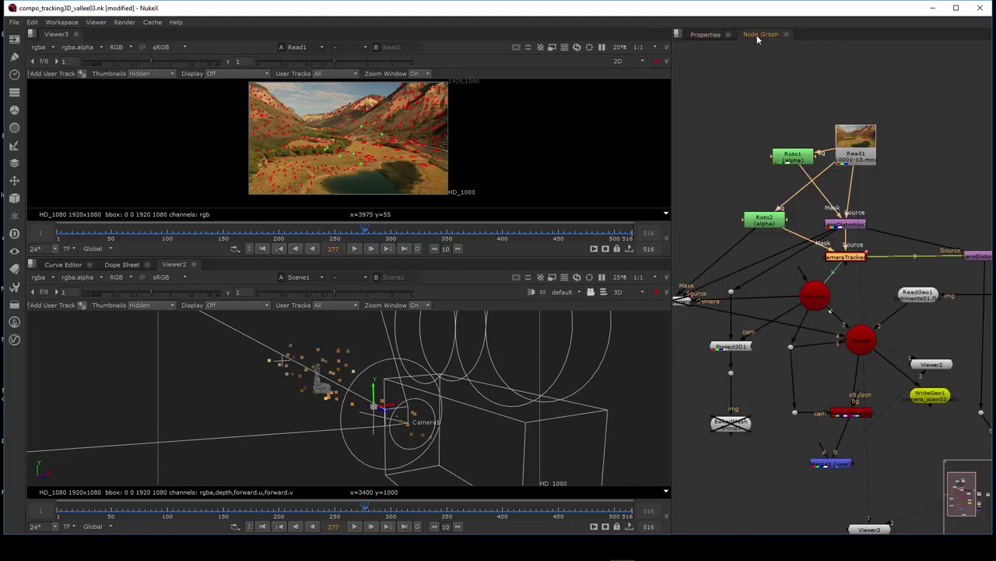
Clear the selection, pan up the node tree, and nudge LensDistortion1 slightly left
right_click(856, 298)
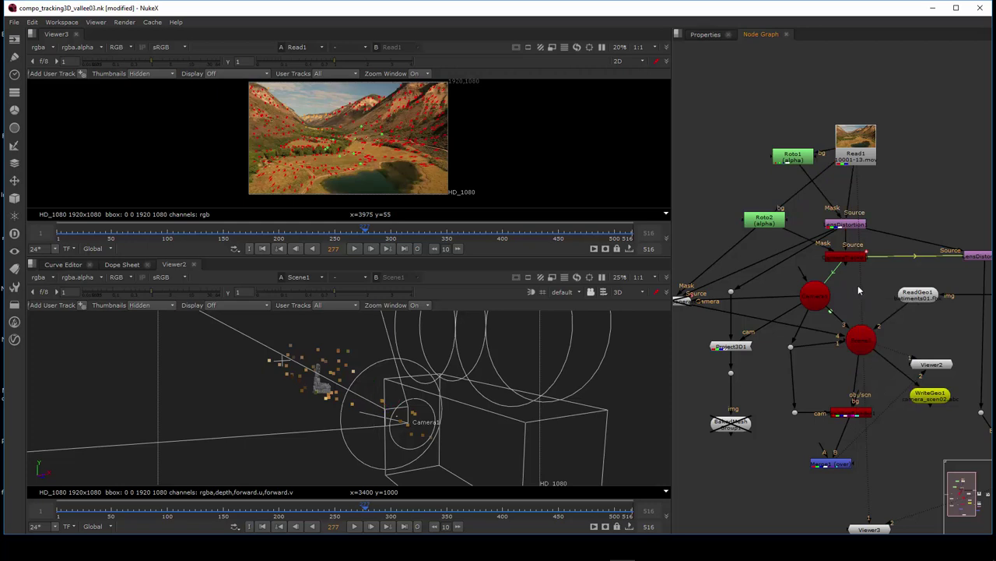
click(860, 288)
drag(846, 288, 796, 187)
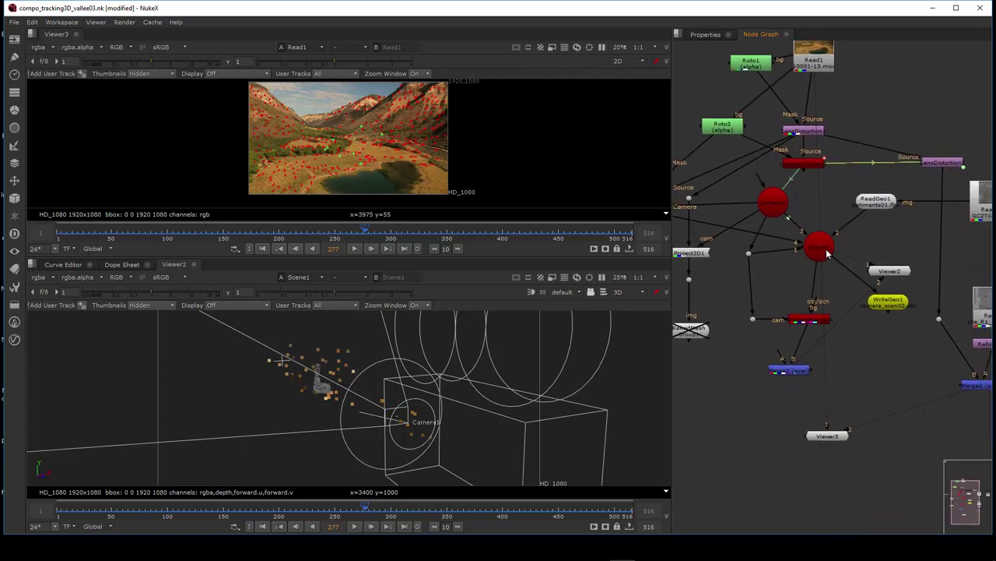
click(825, 251)
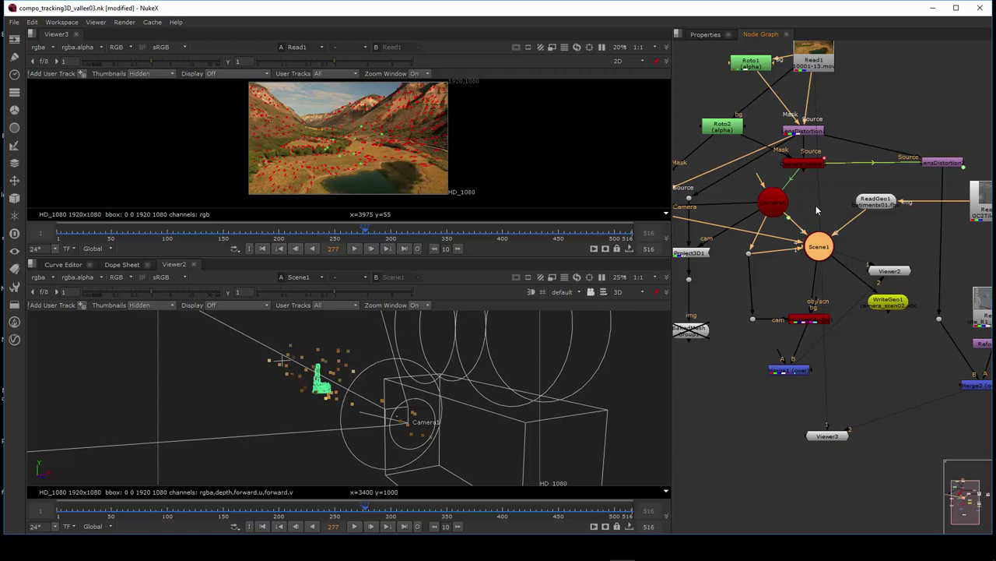
scroll(806, 191, up, 1)
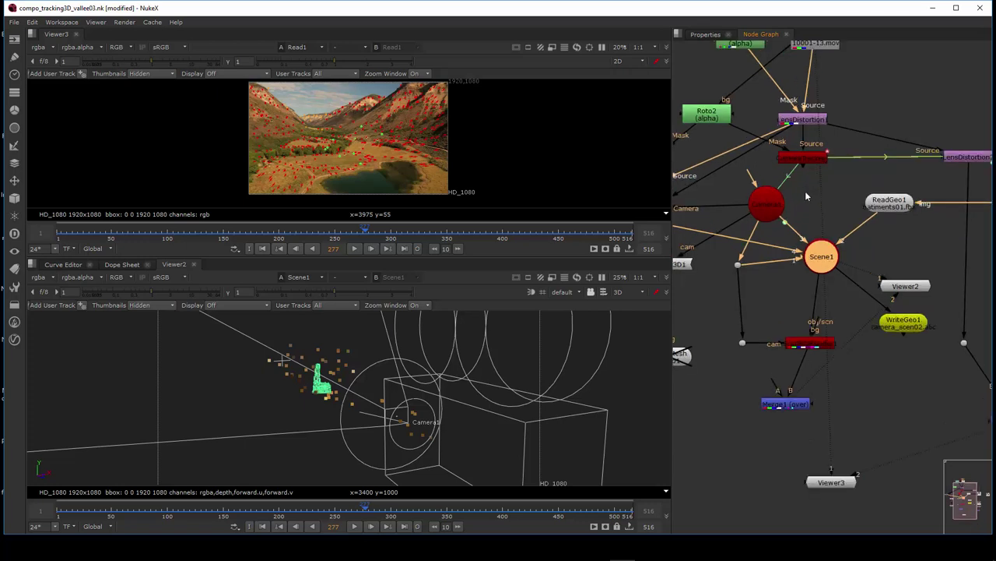
right_click(809, 203)
click(805, 184)
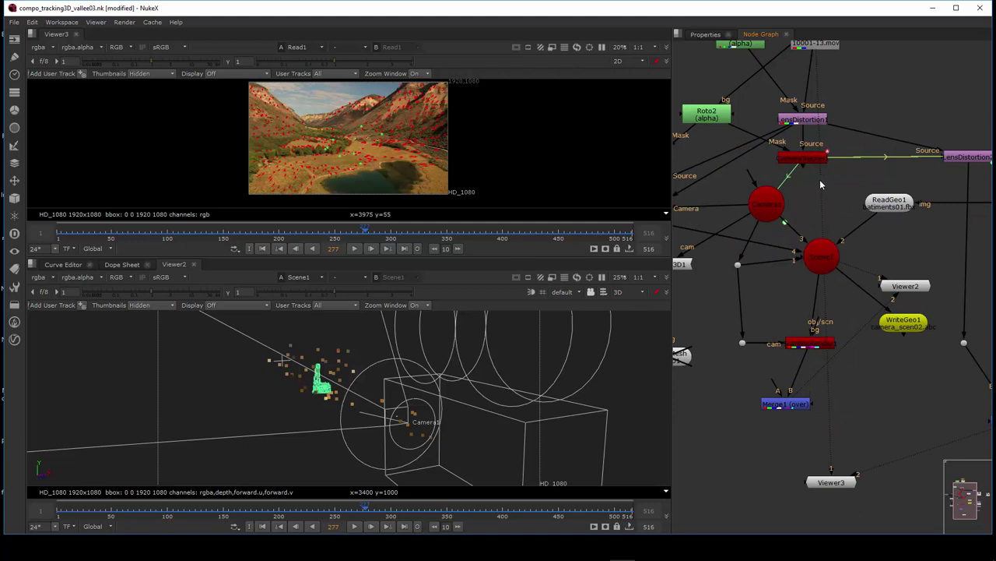
mouse_move(805, 119)
mouse_down()
mouse_move(795, 121)
mouse_move(806, 118)
mouse_up()
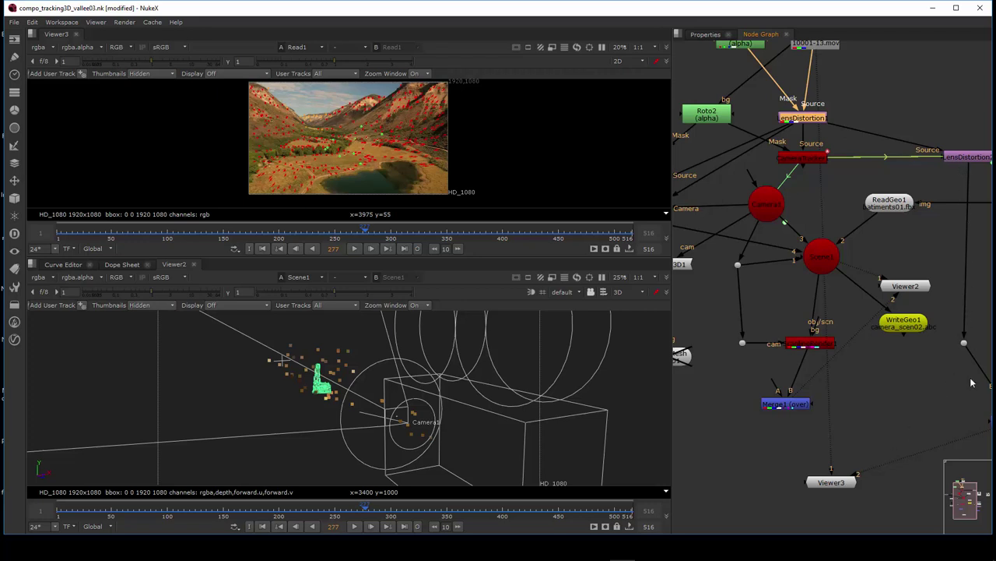
On the Read2/Merge2 branch, shift Merge2 left and raise Read2 above Reformat1
right_click(925, 427)
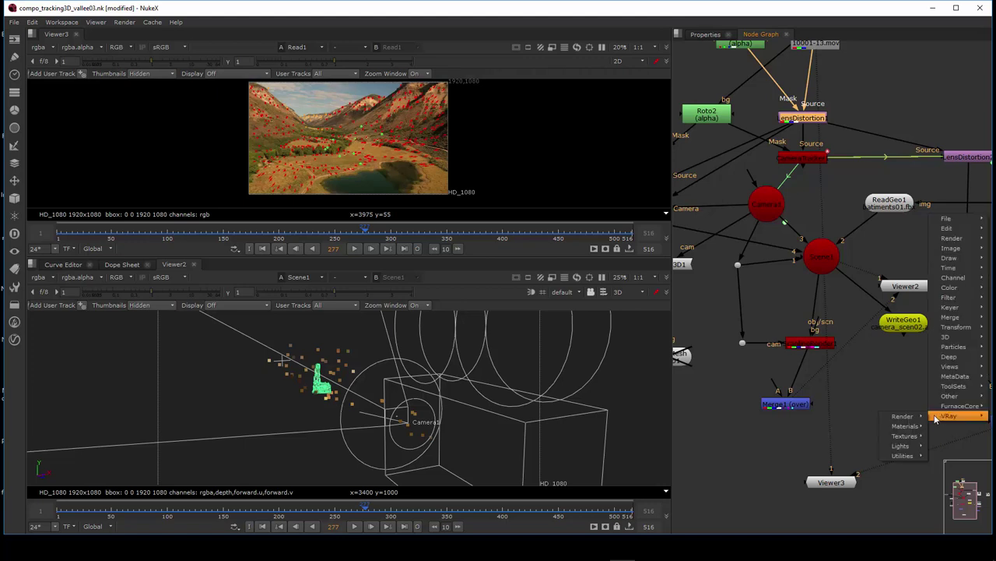
click(873, 369)
drag(873, 369, 847, 347)
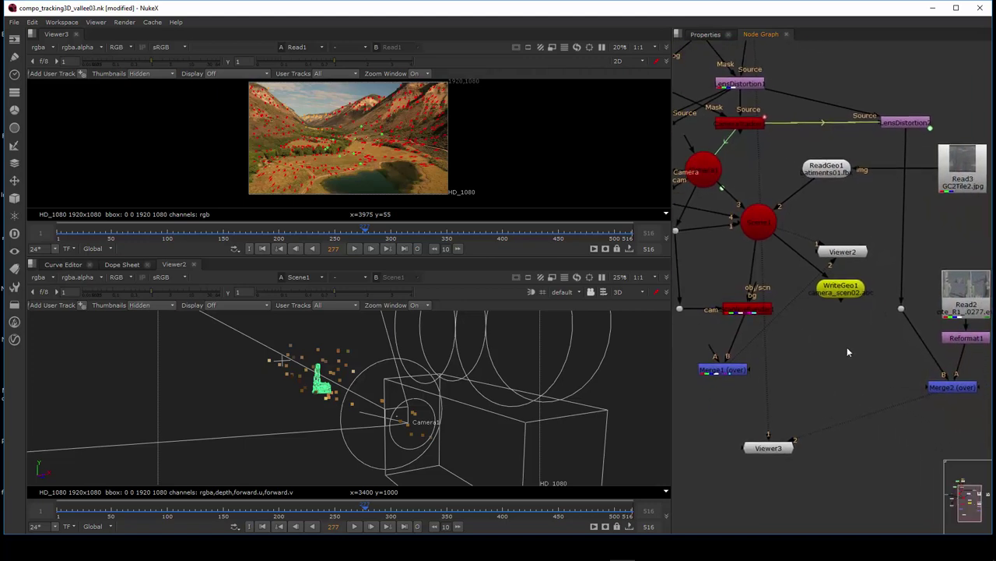
drag(966, 386, 939, 394)
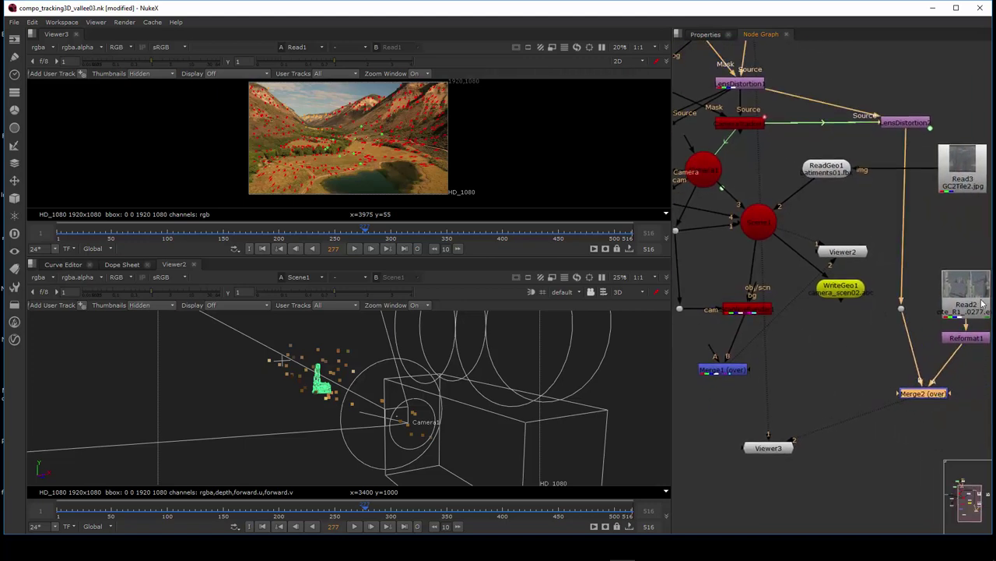
drag(980, 299, 976, 261)
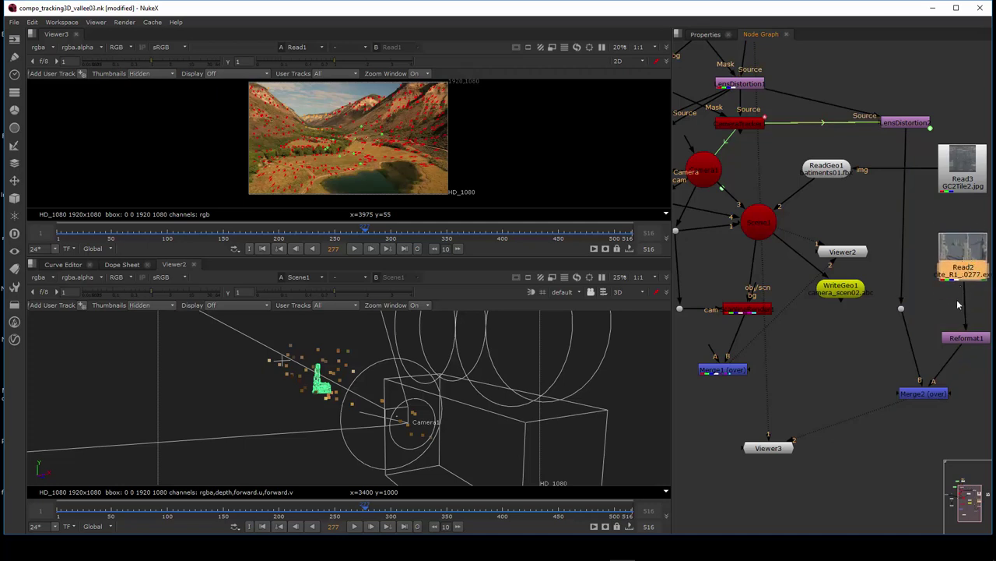
Fine-tune Read2's position, then pan back to the left branch and select Scene1
drag(960, 257, 964, 261)
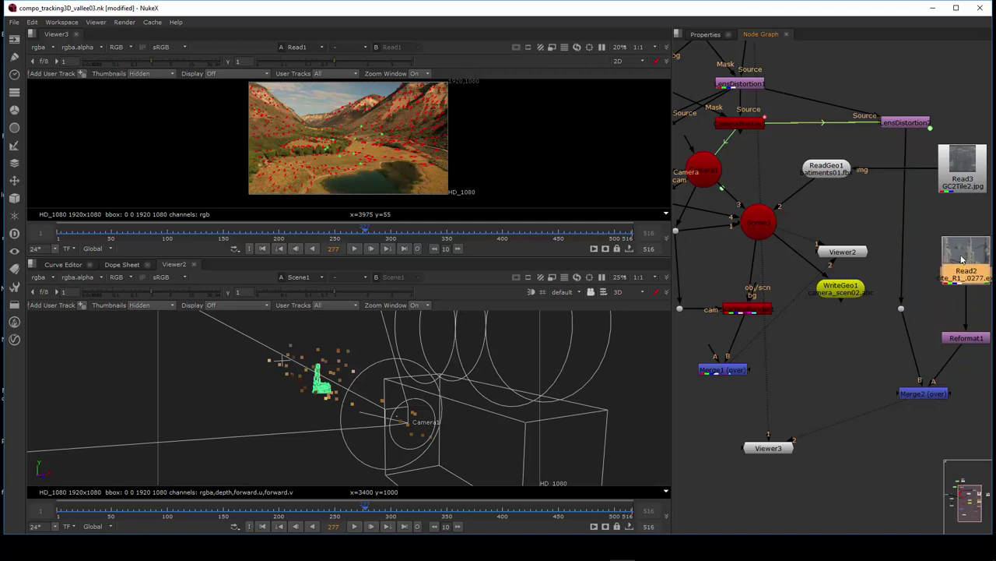
right_click(807, 340)
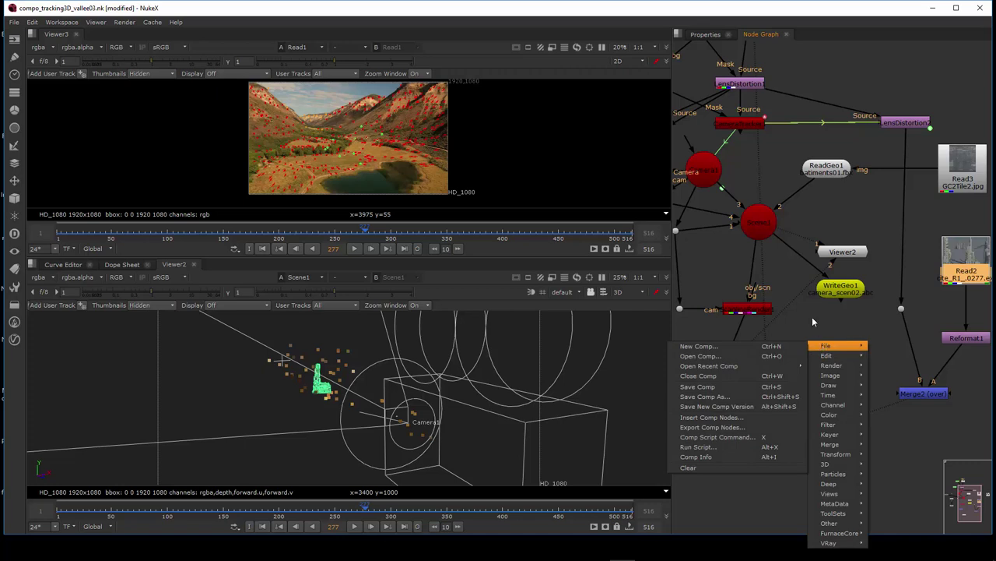
click(809, 315)
drag(806, 327, 906, 369)
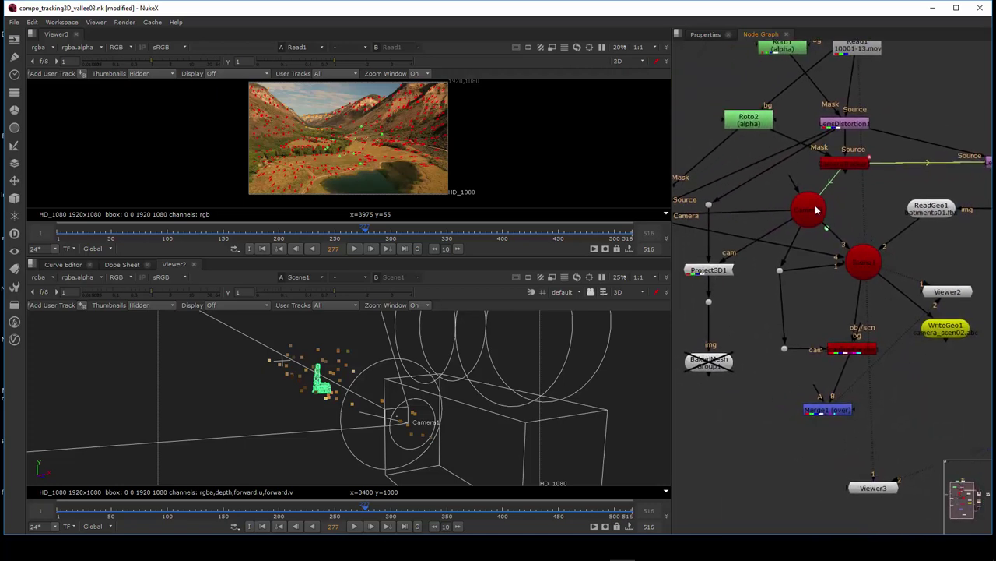
click(864, 265)
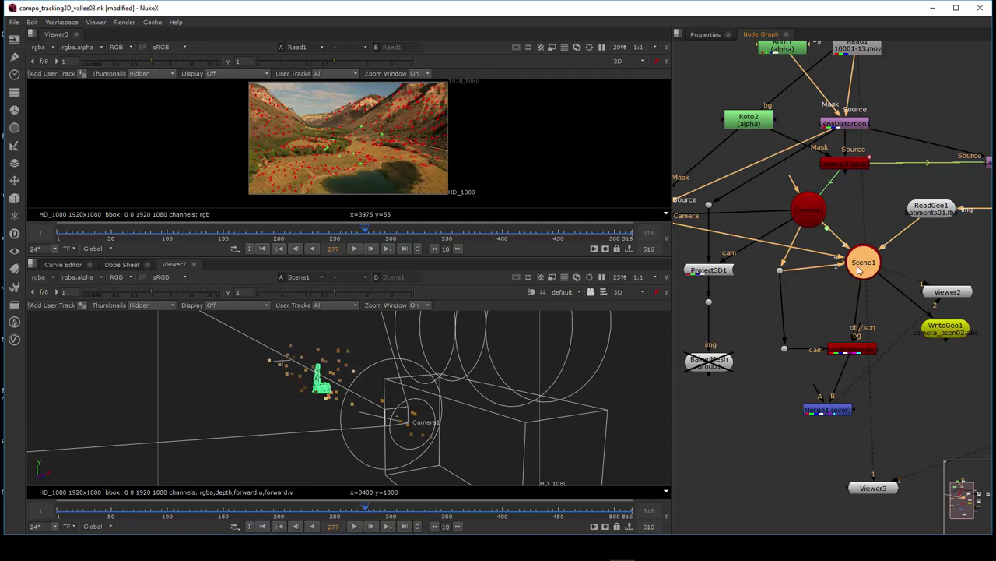
Deselect Scene1, pan further left, and select the PointCloudGenerator node beside Project3D1
right_click(829, 298)
mouse_move(832, 300)
click(815, 282)
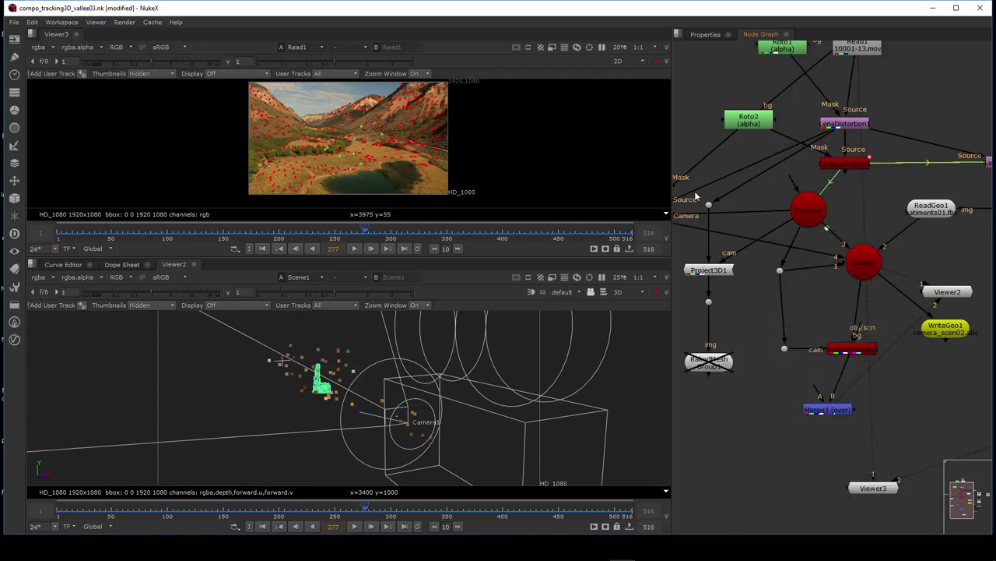
right_click(747, 197)
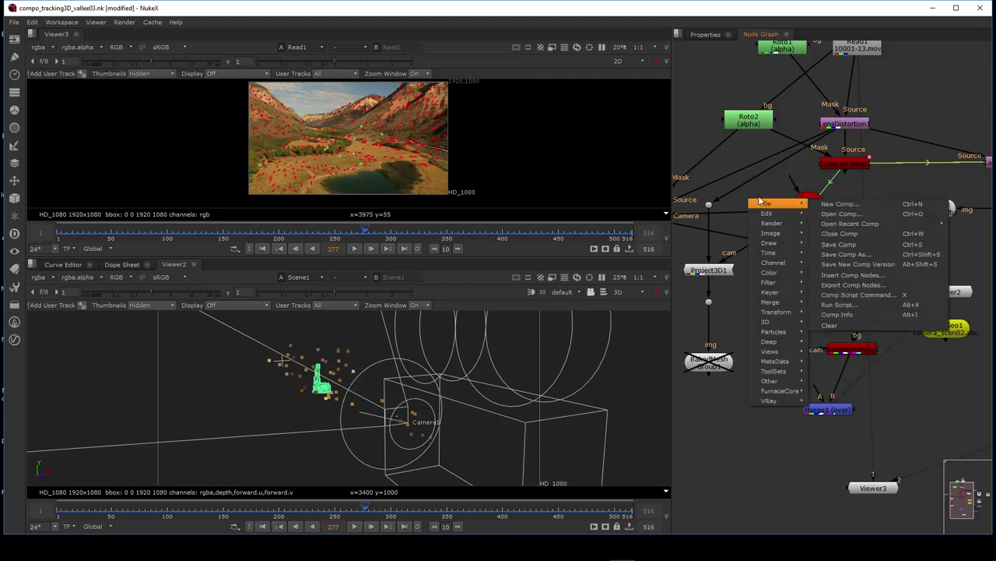
click(759, 183)
drag(757, 190, 816, 174)
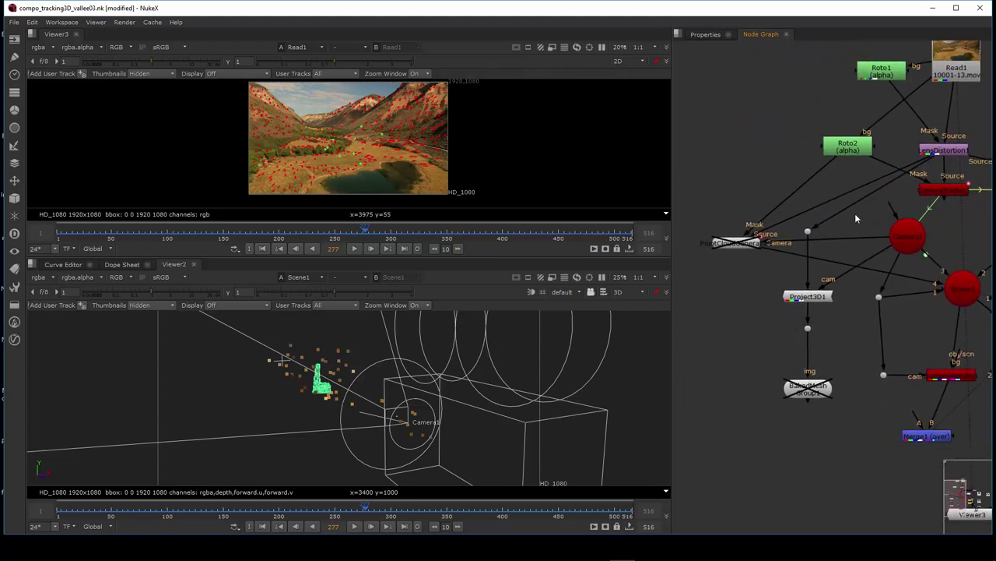
click(707, 201)
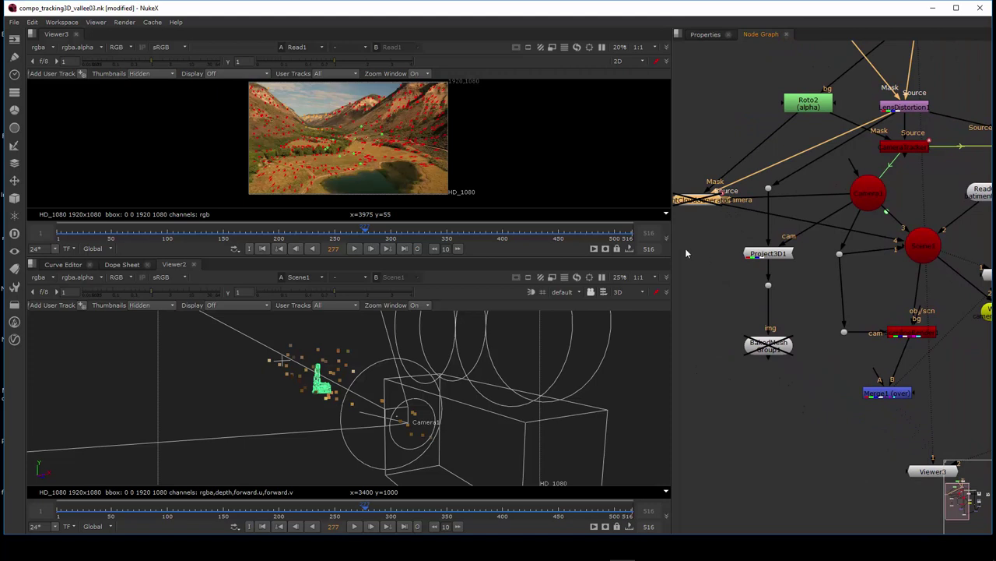
Browse the 3D > Geometry menu, then display PointCloudGenerator's dense coloured point cloud in Viewer2
click(14, 198)
mouse_move(76, 213)
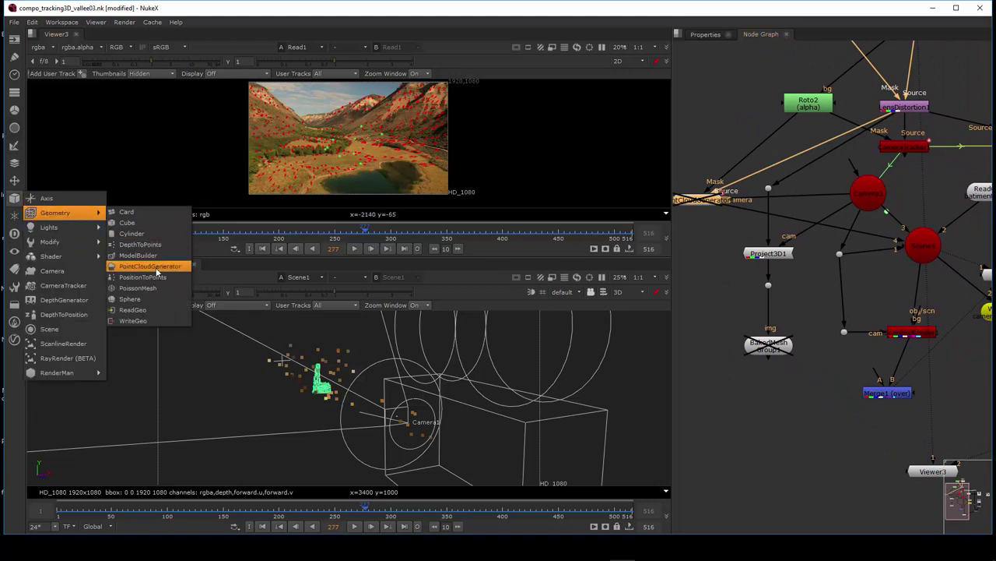
click(690, 240)
click(705, 203)
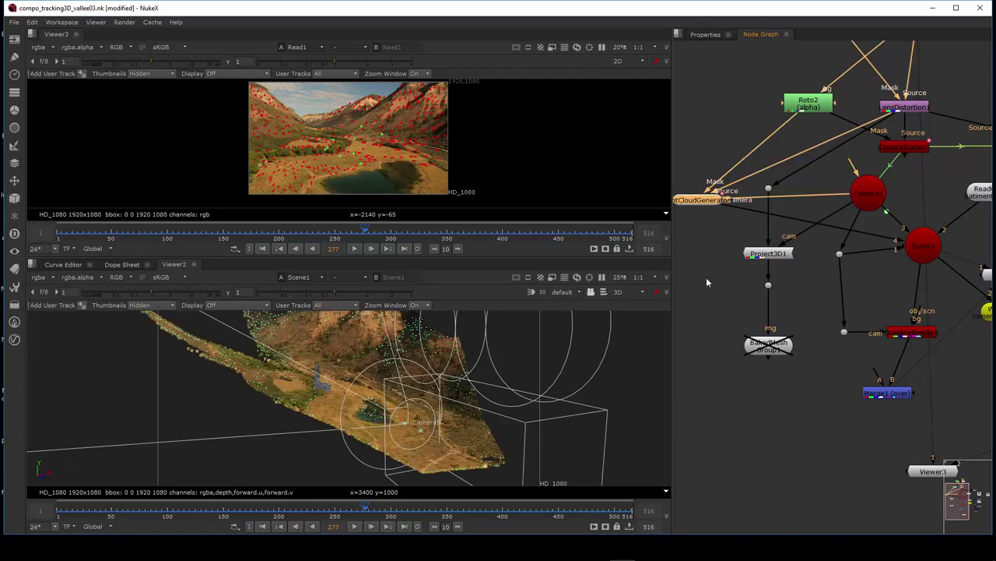
right_click(717, 234)
click(699, 225)
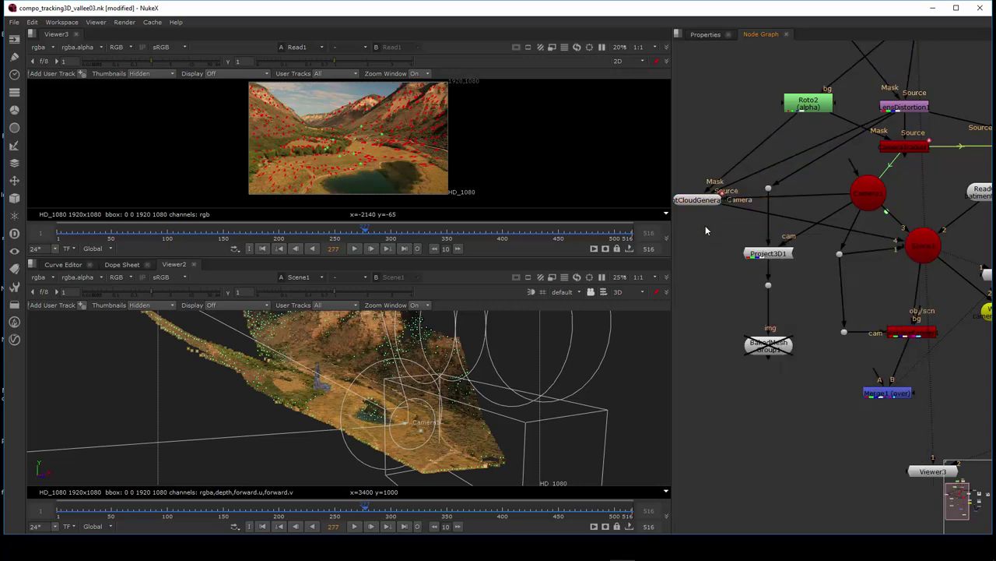
drag(707, 231, 732, 295)
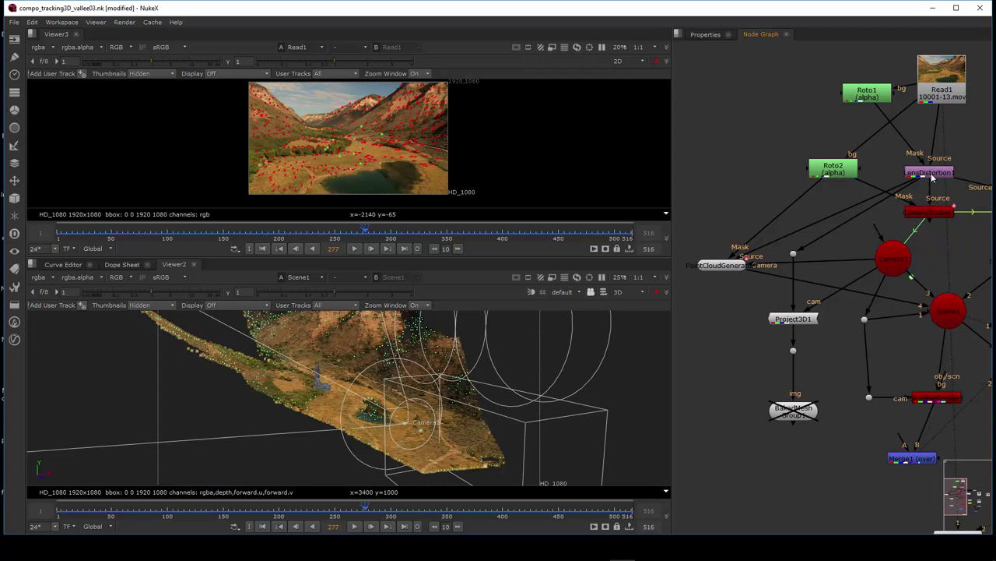
Move Roto2 left above PointCloudGenerator, inspect Roto1's two-Bezier mask, then reselect CameraTracker and PointCloudGenerator
click(838, 173)
drag(838, 173, 729, 175)
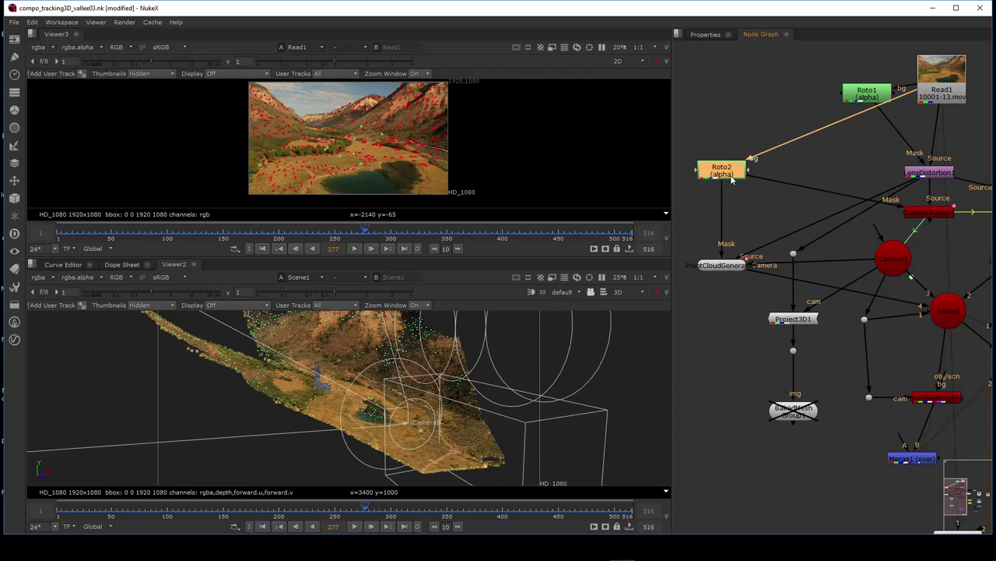
double_click(866, 94)
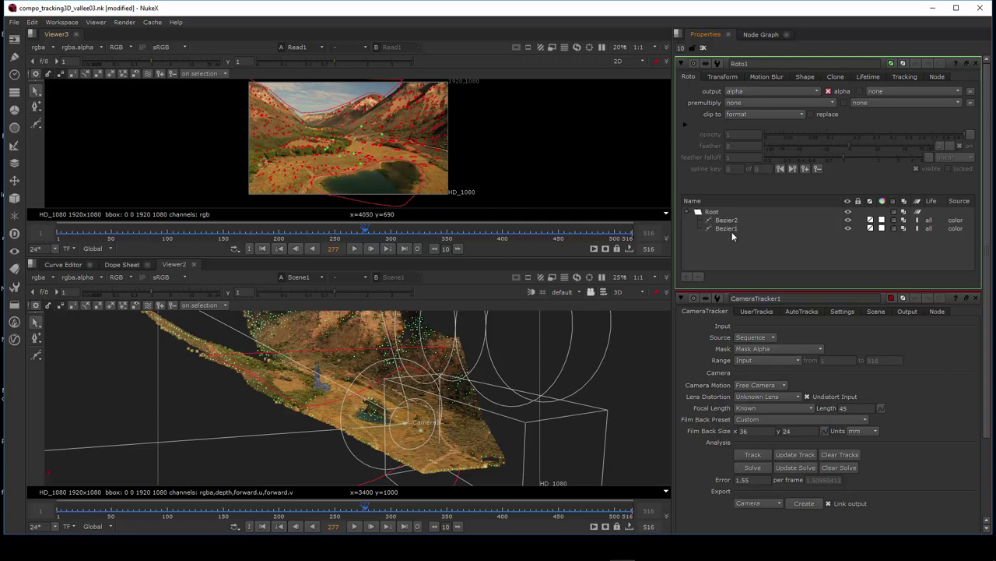
click(762, 35)
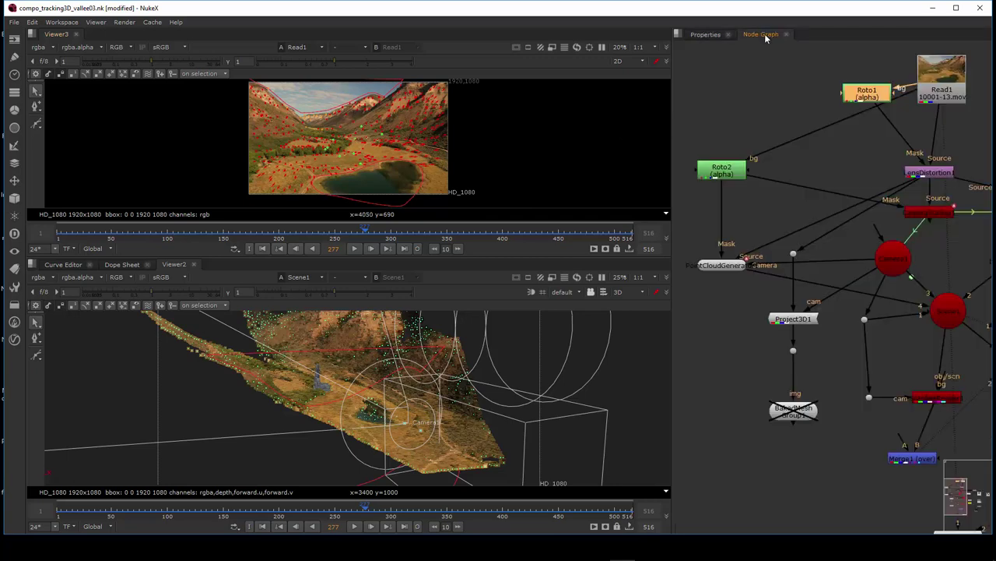
click(939, 214)
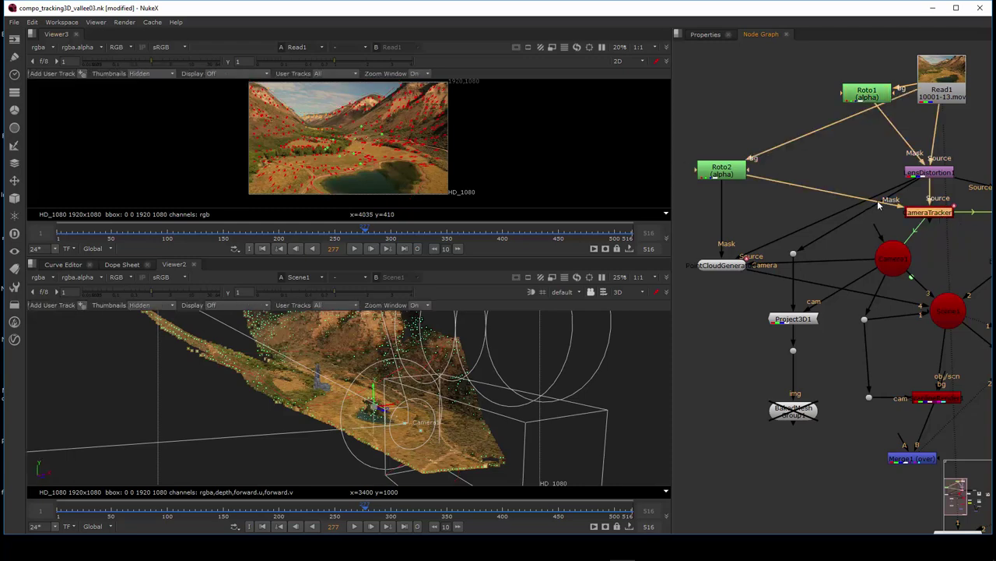
click(723, 264)
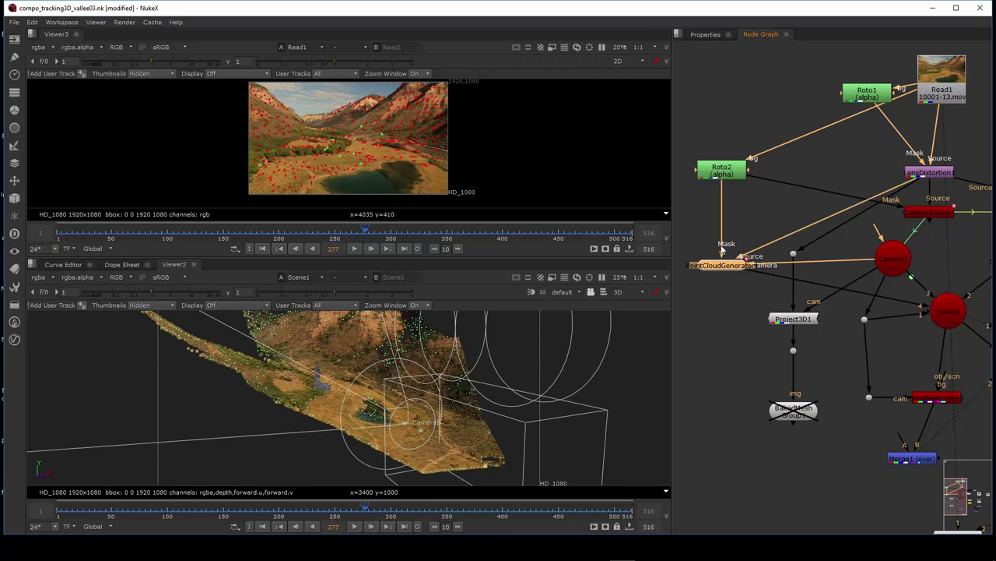
Orbit the valley point cloud, then open PointCloudGenerator1's settings (keyframe 277, frame spacing 15)
right_click(461, 432)
click(526, 370)
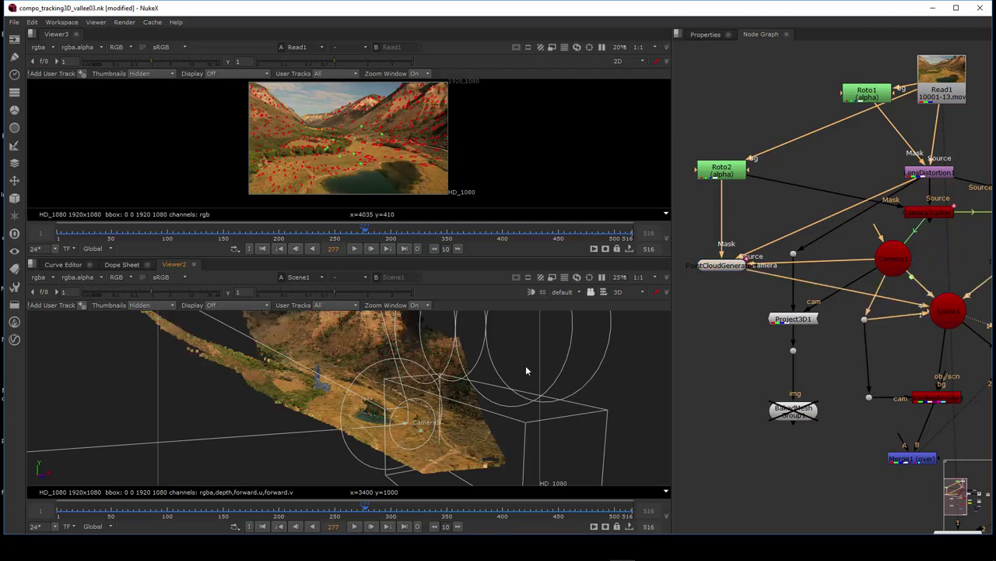
drag(511, 406, 523, 425)
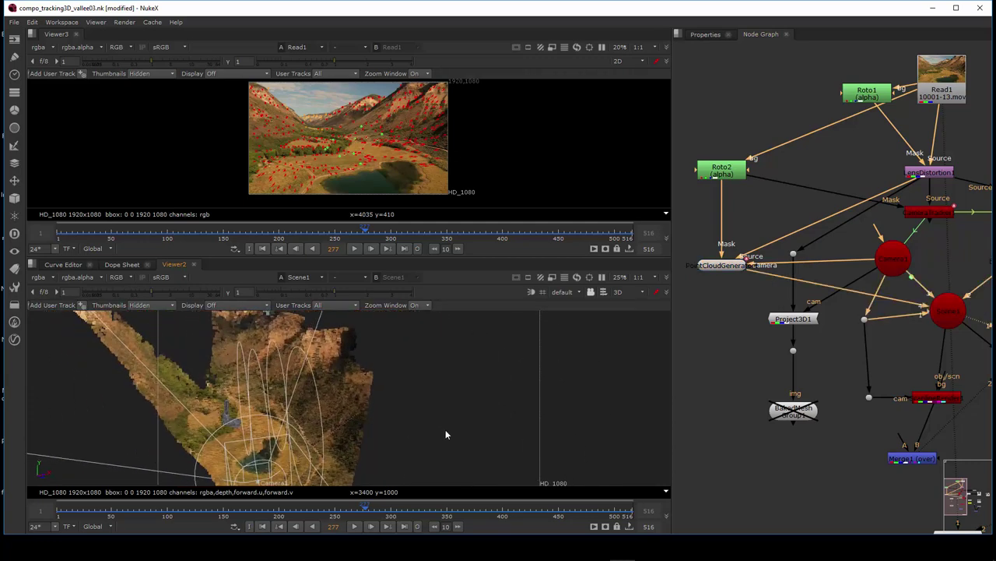
drag(523, 425, 534, 428)
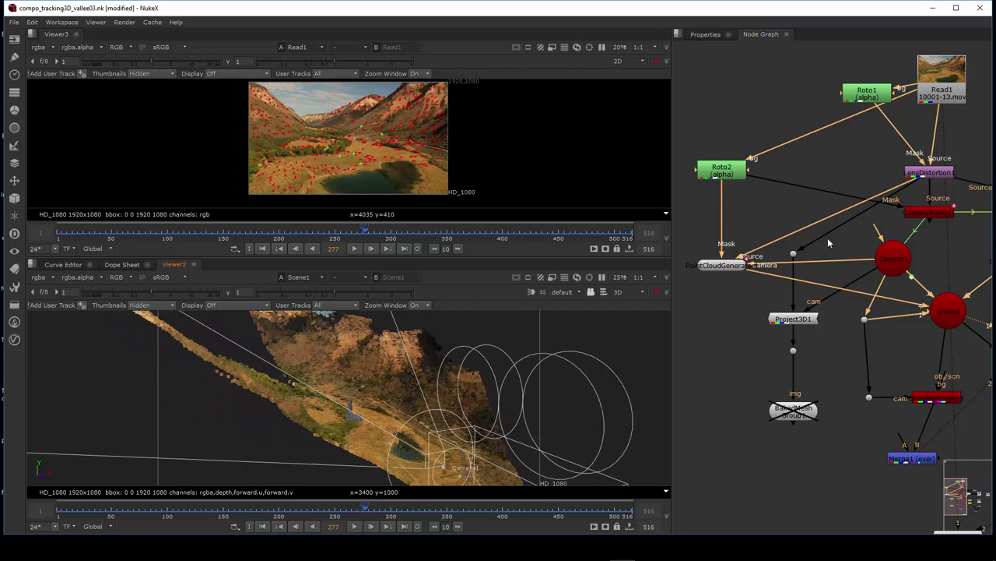
double_click(722, 270)
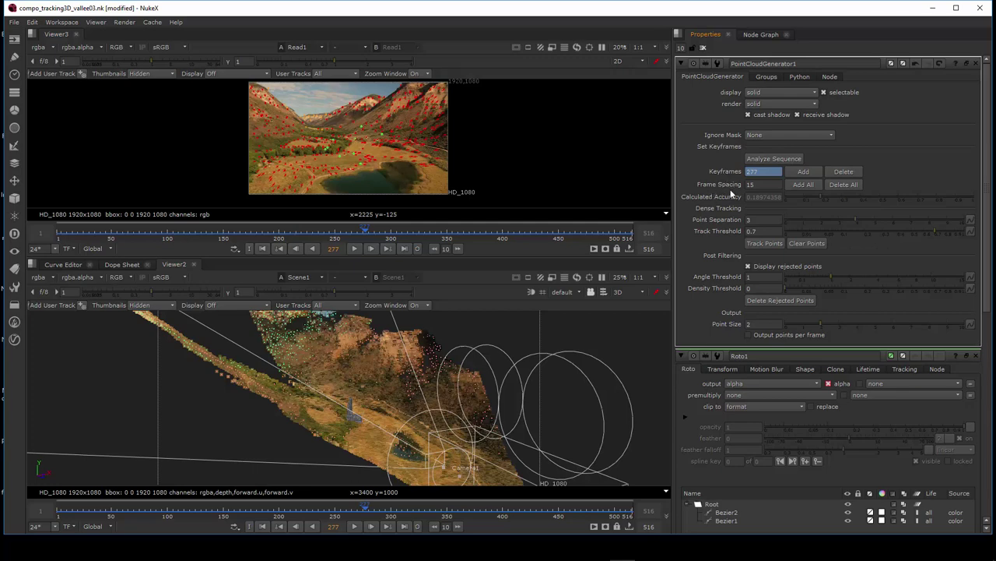
mouse_move(761, 187)
mouse_move(519, 458)
mouse_down()
mouse_move(372, 448)
mouse_move(620, 429)
mouse_move(454, 440)
mouse_move(583, 430)
mouse_move(588, 449)
mouse_up()
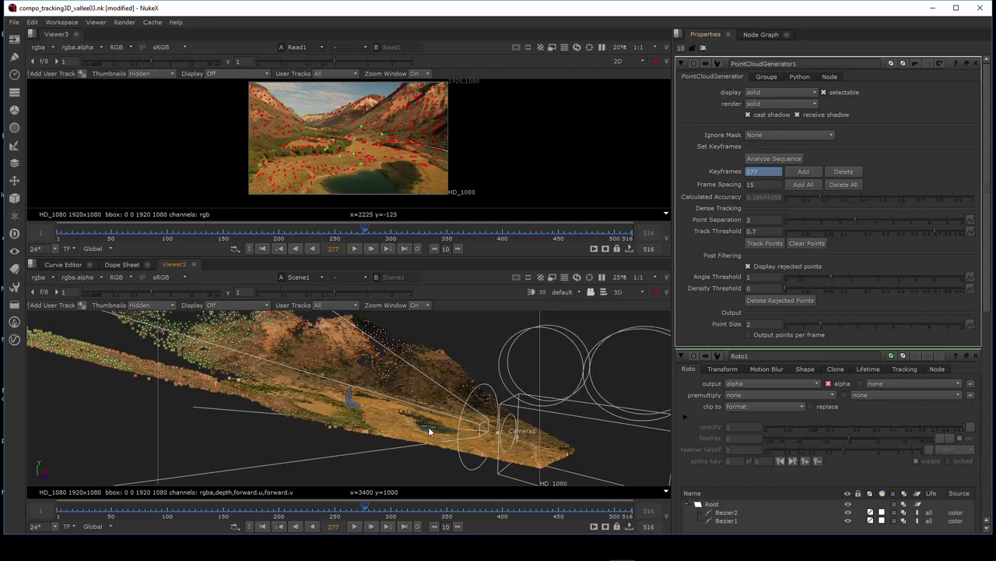
drag(427, 429, 429, 438)
mouse_move(442, 433)
mouse_down()
mouse_move(551, 457)
mouse_move(215, 438)
mouse_up()
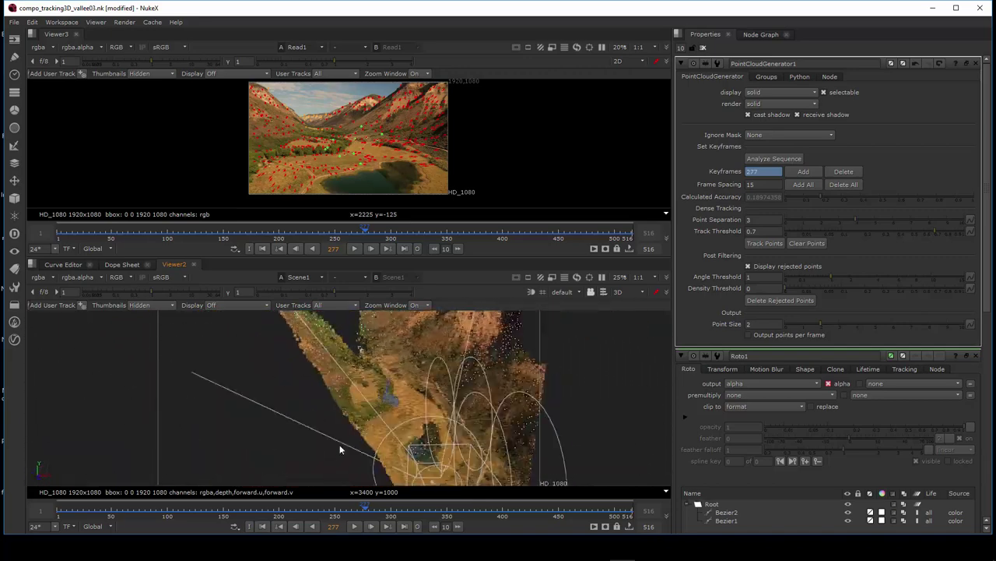
drag(215, 437, 469, 448)
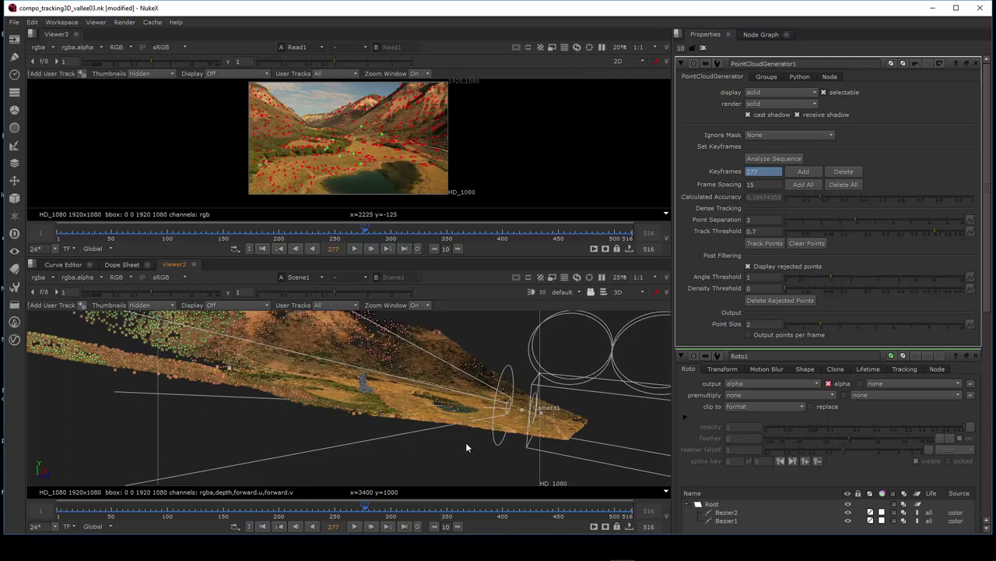
drag(393, 409, 363, 426)
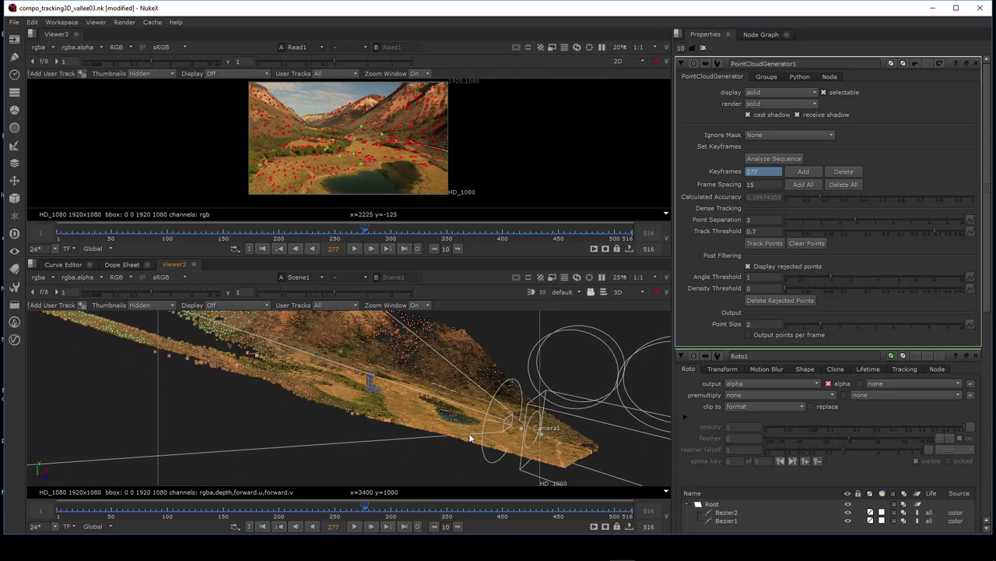
mouse_move(470, 438)
mouse_down()
mouse_move(272, 421)
mouse_move(500, 432)
mouse_up()
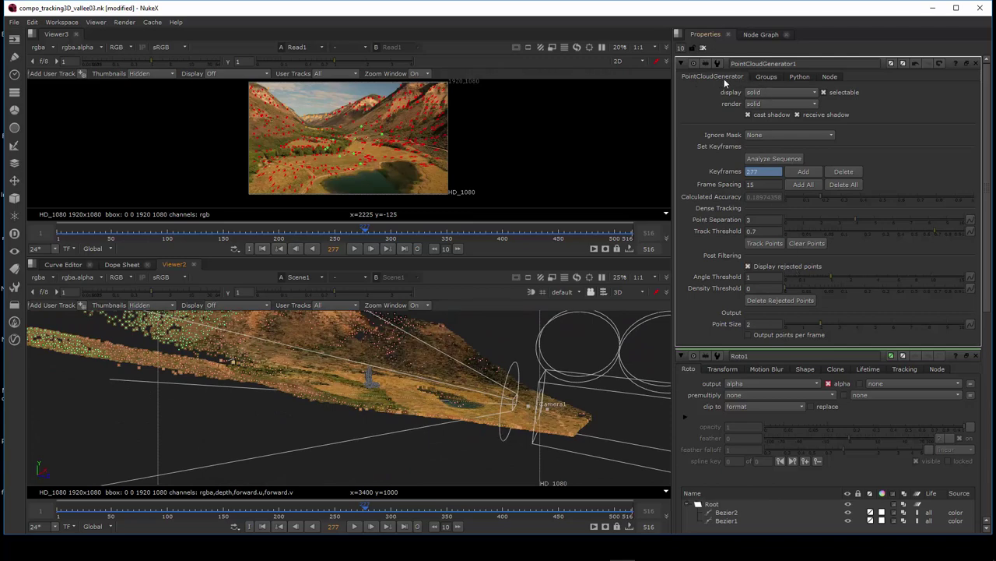
Confirm Group1 in the point cloud groups, deselect all points, and orbit close to the terrain
click(771, 77)
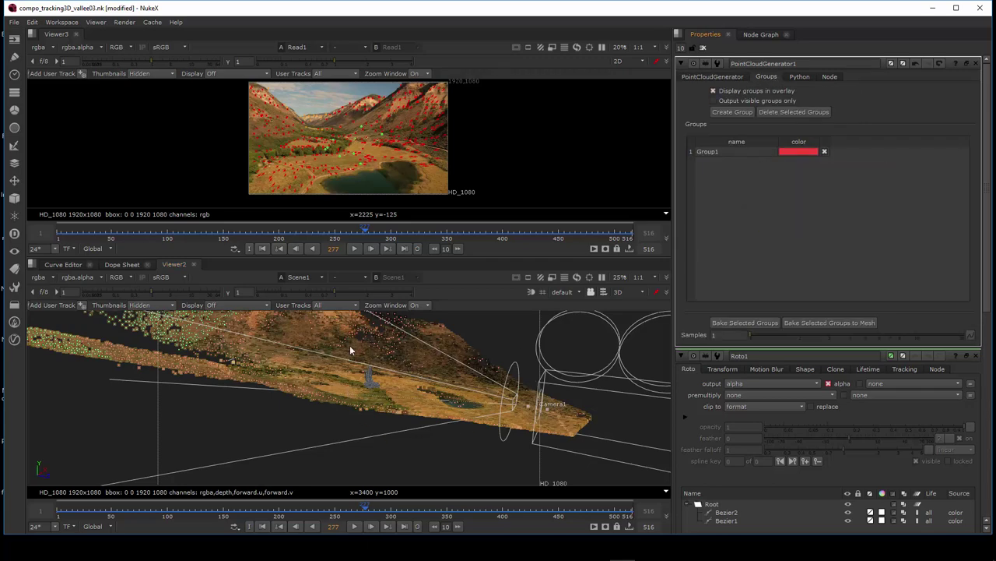
mouse_move(496, 394)
mouse_down()
mouse_move(364, 445)
mouse_move(297, 410)
mouse_move(438, 379)
mouse_up()
click(707, 77)
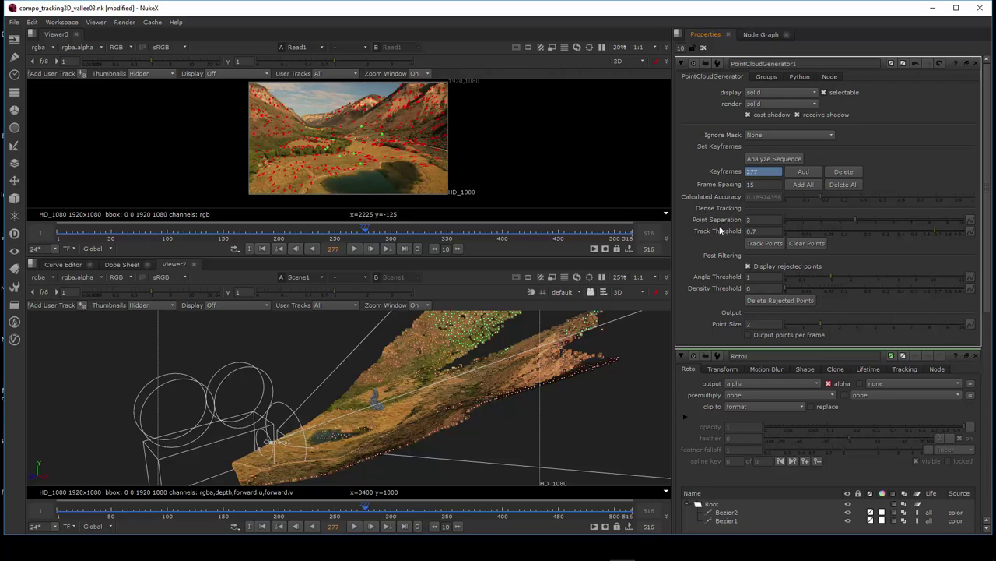
click(307, 364)
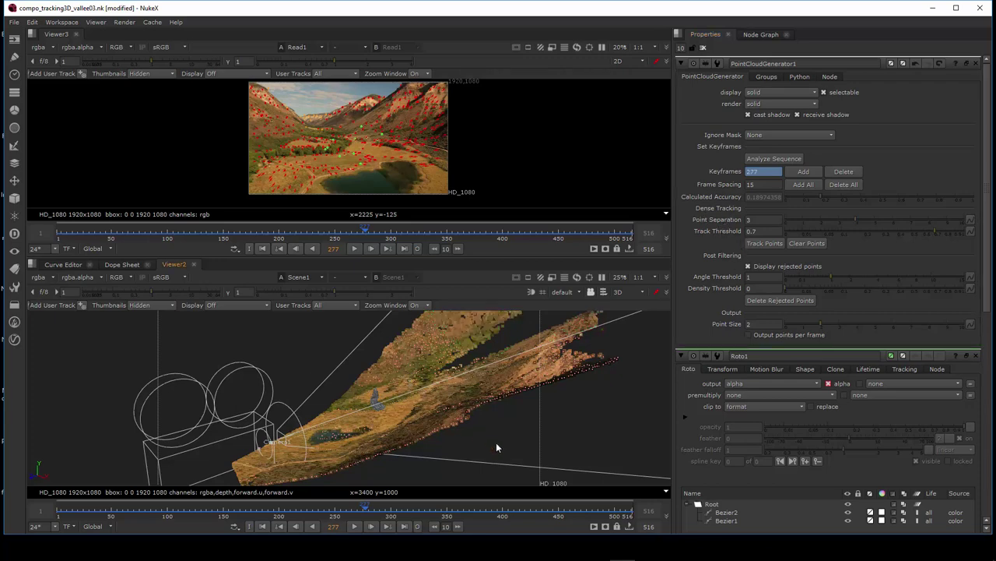
mouse_move(465, 430)
mouse_down()
mouse_move(730, 427)
mouse_move(561, 401)
mouse_move(614, 396)
mouse_up()
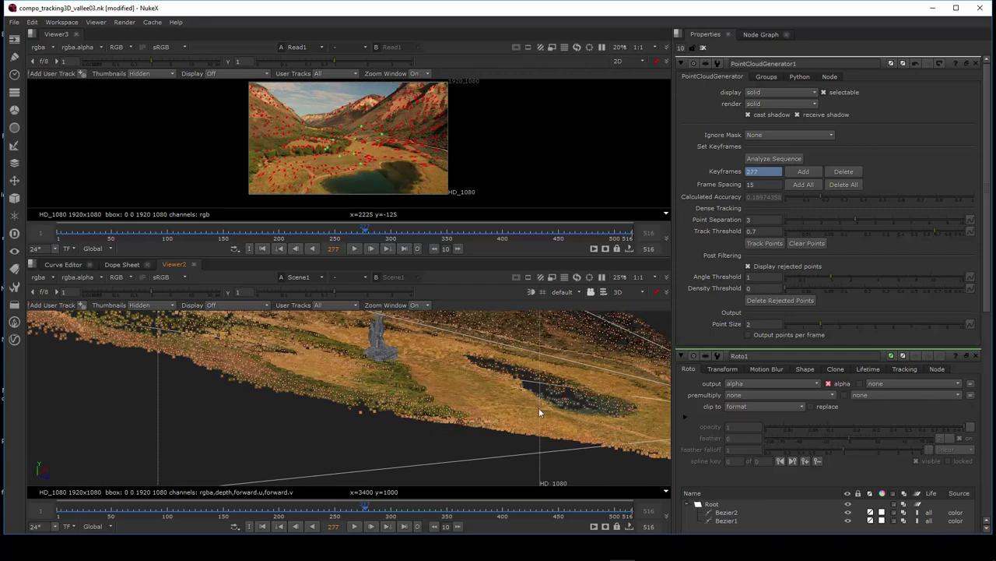
drag(504, 417, 582, 413)
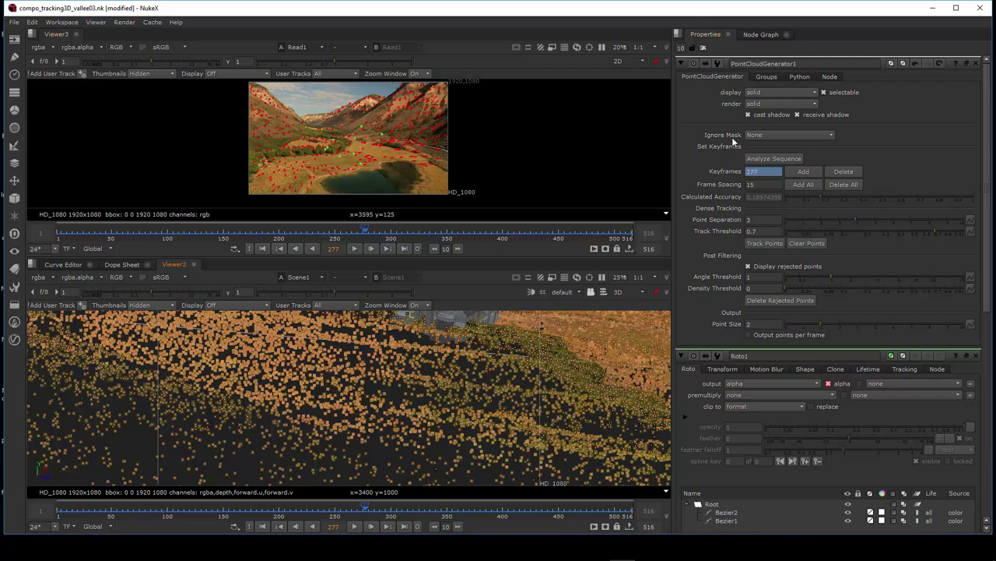
Set PointCloudGenerator1's display and render modes both to textured
click(759, 91)
click(765, 114)
click(766, 103)
click(766, 121)
Orbit and zoom Viewer2 to inspect the textured building on the terrain
mouse_move(468, 405)
mouse_down()
mouse_move(324, 422)
mouse_move(426, 426)
mouse_up()
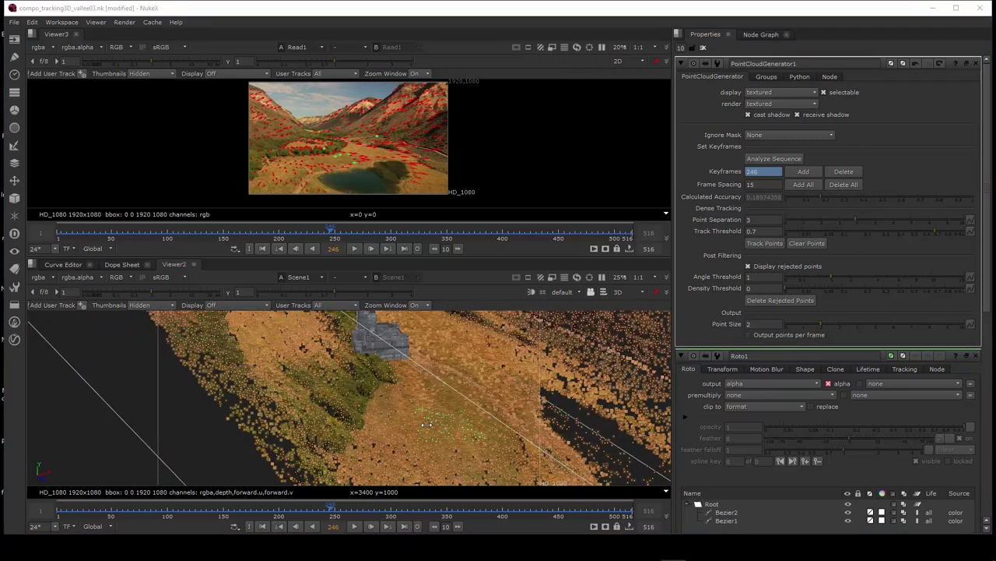
mouse_move(427, 425)
mouse_down()
mouse_move(392, 438)
mouse_move(420, 407)
mouse_move(443, 412)
mouse_move(416, 398)
mouse_up()
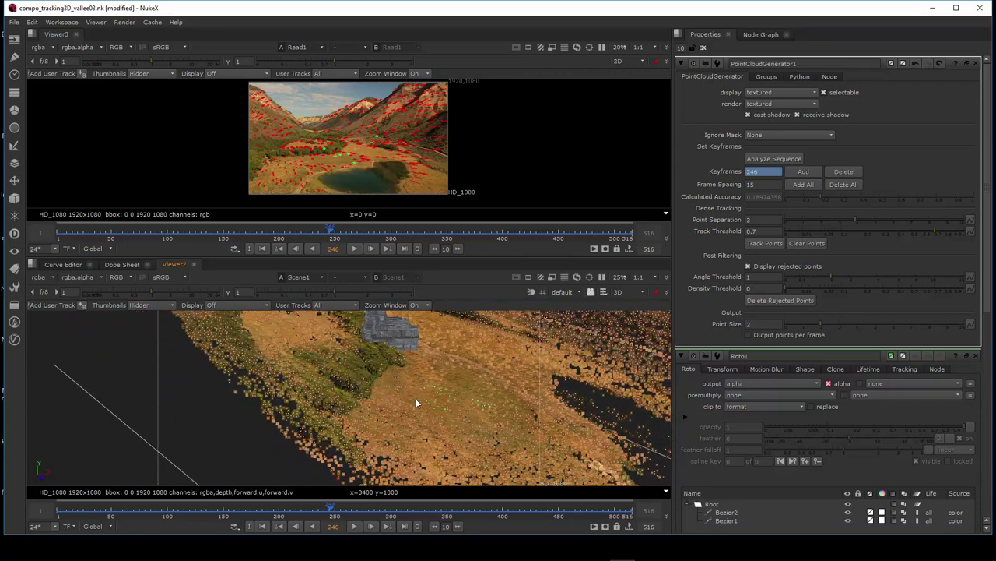
scroll(536, 353, up, 2)
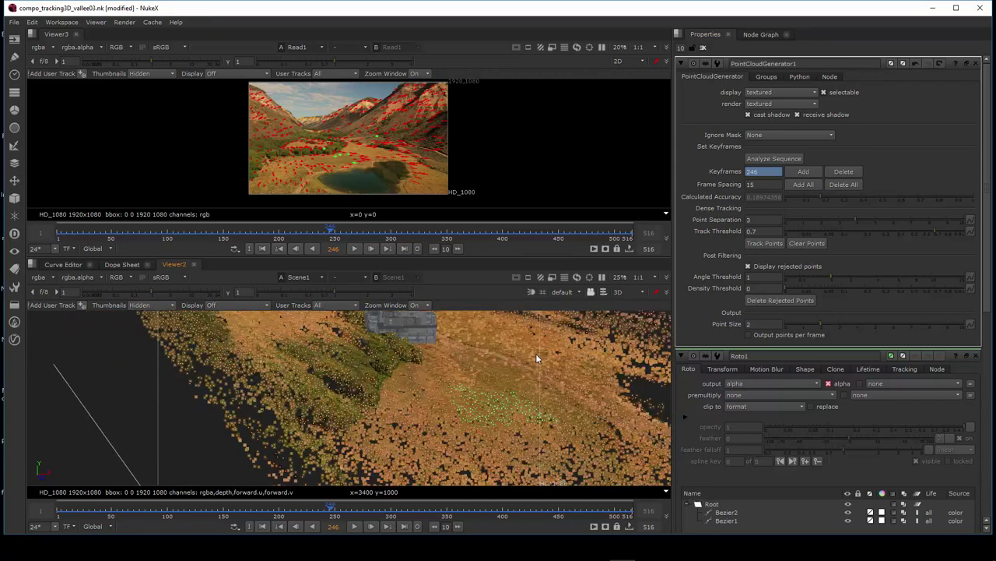
mouse_move(536, 353)
mouse_down()
mouse_move(524, 402)
mouse_move(452, 368)
mouse_move(406, 391)
mouse_move(438, 397)
mouse_move(322, 370)
mouse_up()
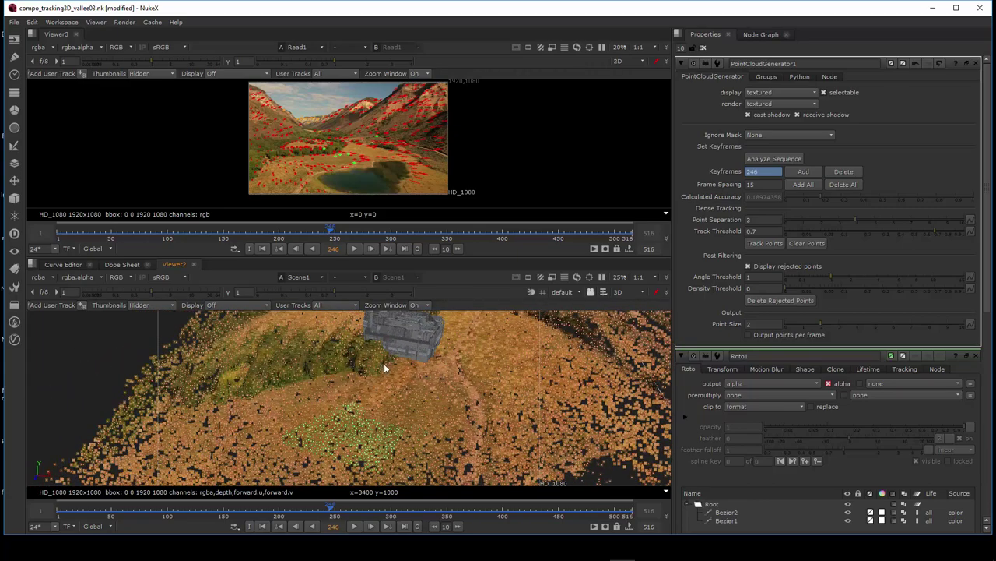
mouse_move(384, 362)
mouse_down()
mouse_move(429, 442)
mouse_move(365, 370)
mouse_move(321, 342)
mouse_up()
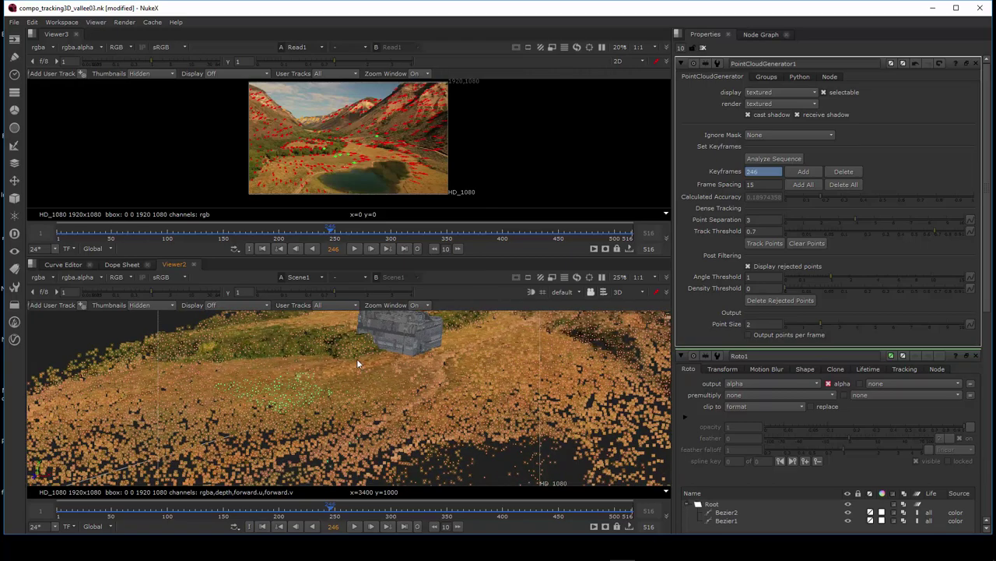
mouse_move(325, 388)
mouse_down()
mouse_move(456, 443)
mouse_move(467, 435)
mouse_move(386, 468)
mouse_move(294, 464)
mouse_move(260, 445)
mouse_move(325, 391)
mouse_move(467, 427)
mouse_move(481, 410)
mouse_move(467, 369)
mouse_move(410, 429)
mouse_move(495, 460)
mouse_move(567, 459)
mouse_move(470, 355)
mouse_up()
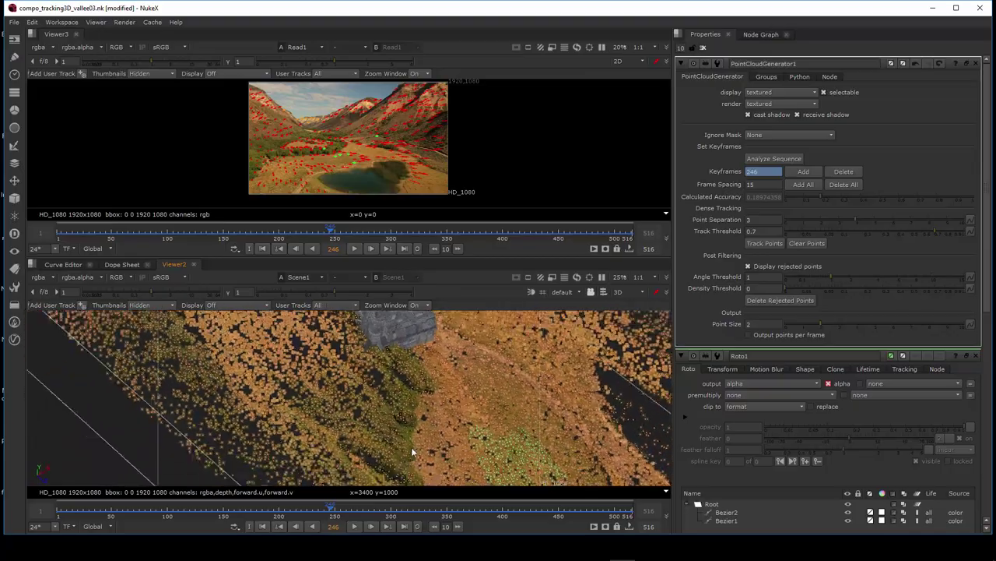
mouse_move(426, 442)
mouse_down()
mouse_move(333, 383)
mouse_move(174, 394)
mouse_move(205, 361)
mouse_move(233, 358)
mouse_move(317, 385)
mouse_move(416, 436)
mouse_move(394, 453)
mouse_up()
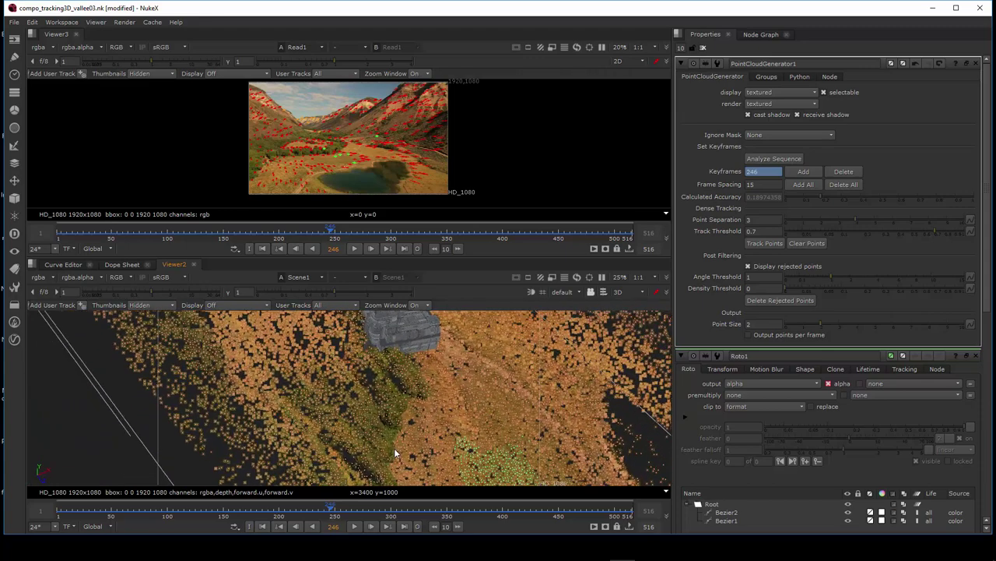
Show the Groups list and orbit to a low view of the lake and Camera1
click(765, 76)
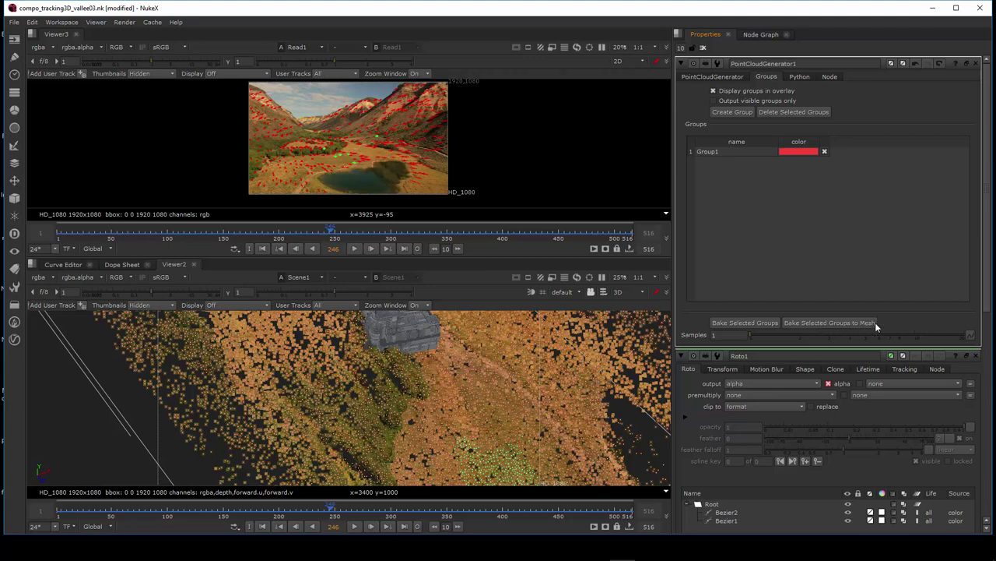
scroll(457, 396, up, 3)
scroll(471, 438, up, 3)
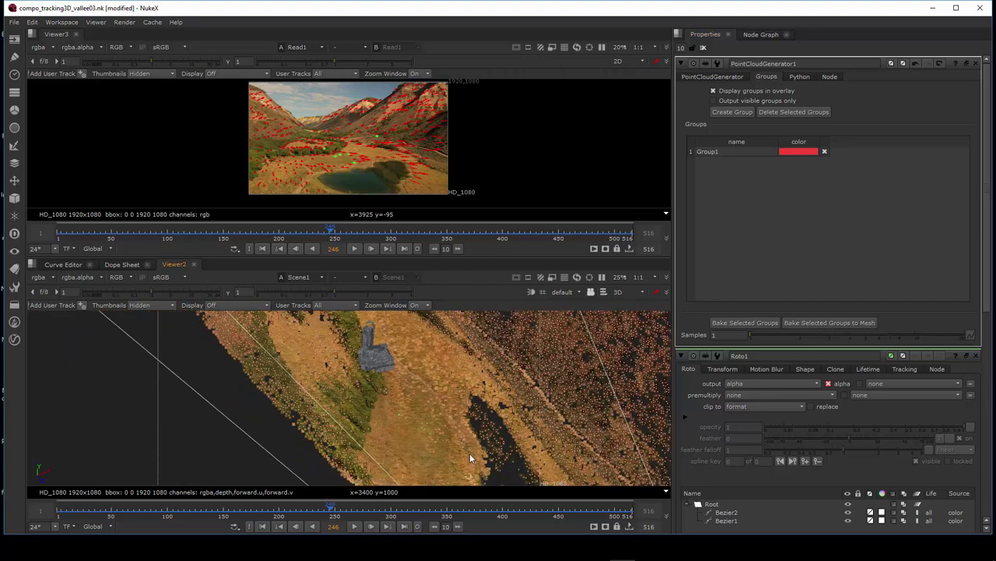
scroll(469, 453, up, 2)
mouse_move(467, 444)
mouse_down()
mouse_move(345, 406)
mouse_move(388, 396)
mouse_up()
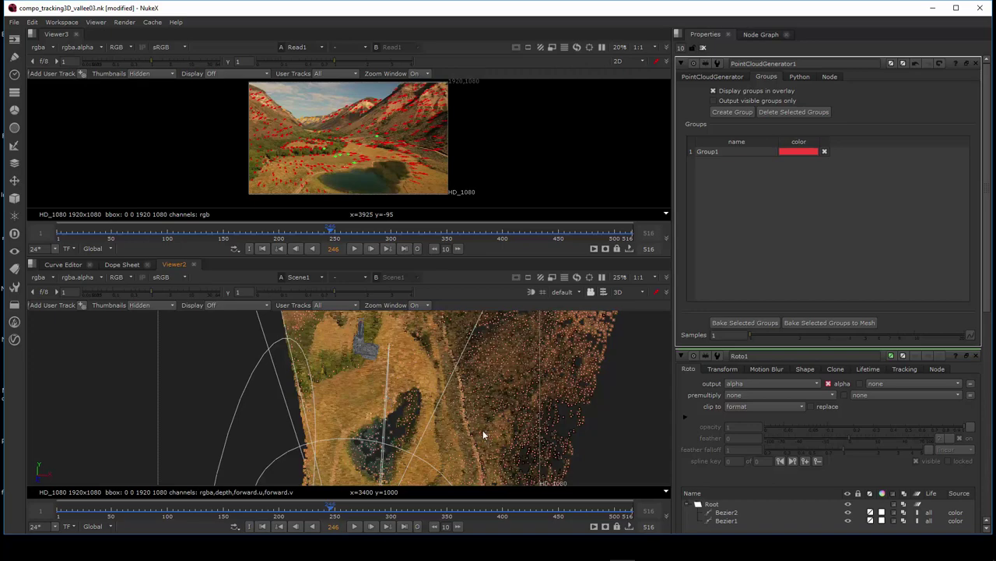
mouse_move(482, 429)
mouse_down()
mouse_move(523, 392)
mouse_move(577, 381)
mouse_up()
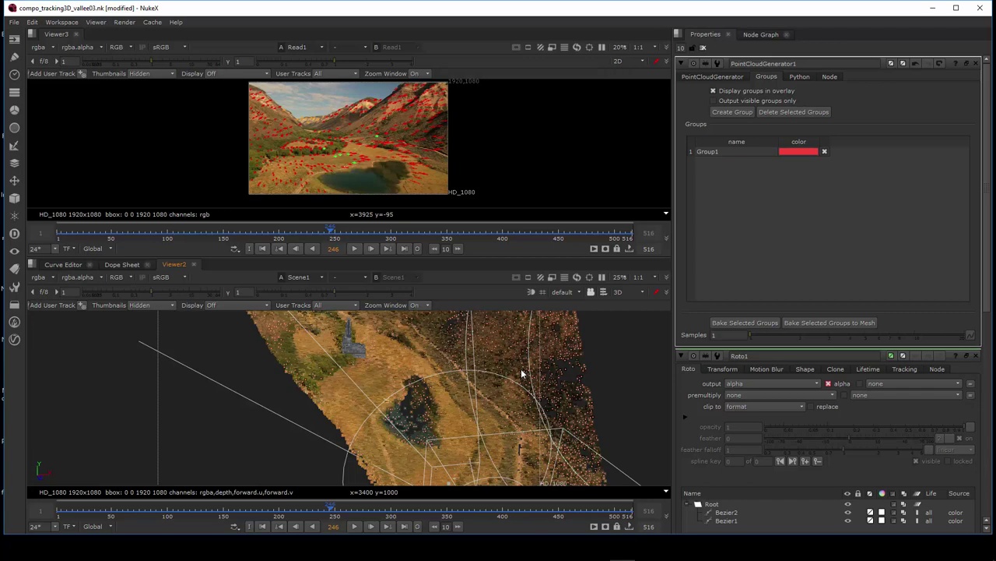
mouse_move(520, 368)
mouse_down()
mouse_move(617, 402)
mouse_move(322, 473)
mouse_move(452, 470)
mouse_move(415, 480)
mouse_up()
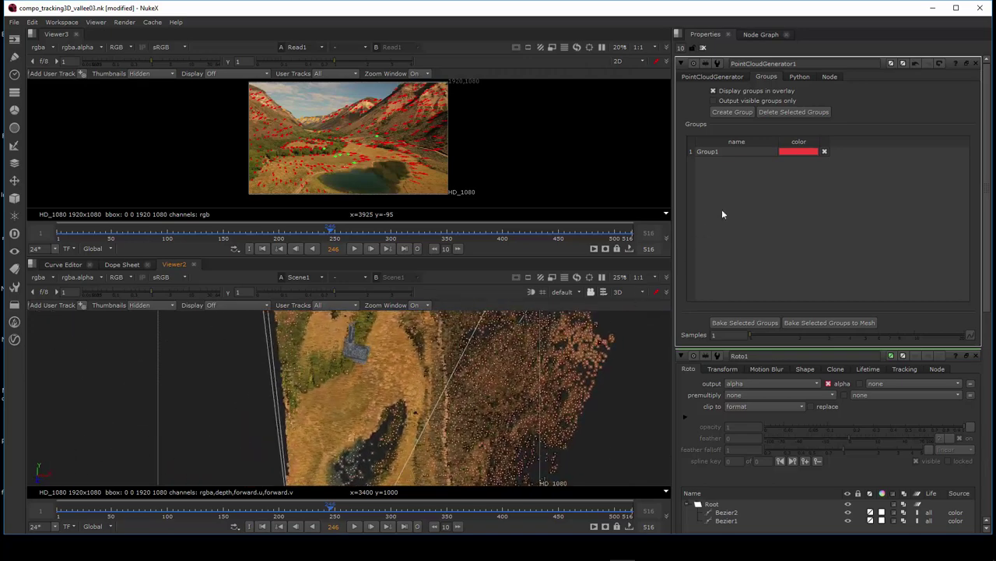
Delete the old Group1 and create a new red Group1 point group
click(749, 153)
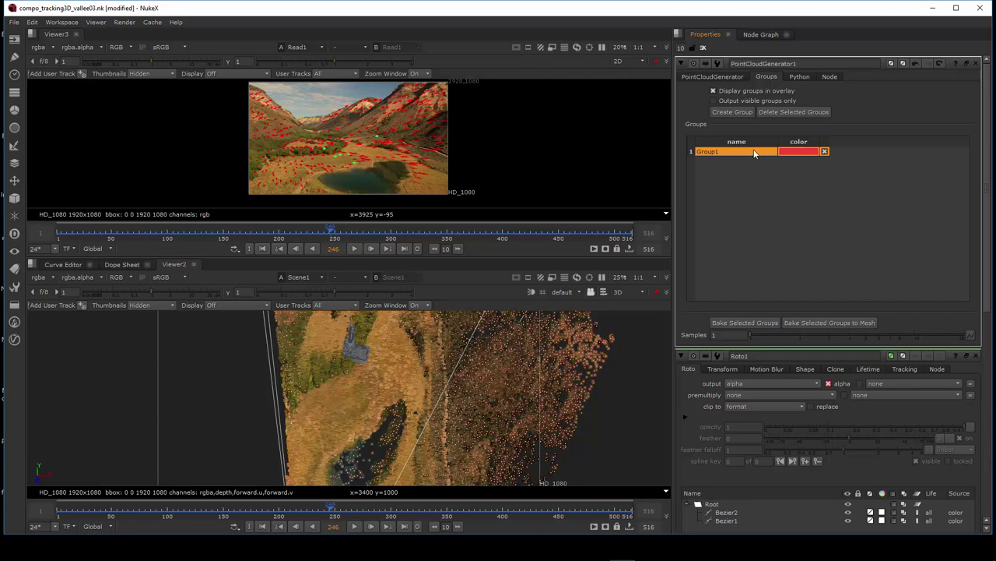
click(770, 114)
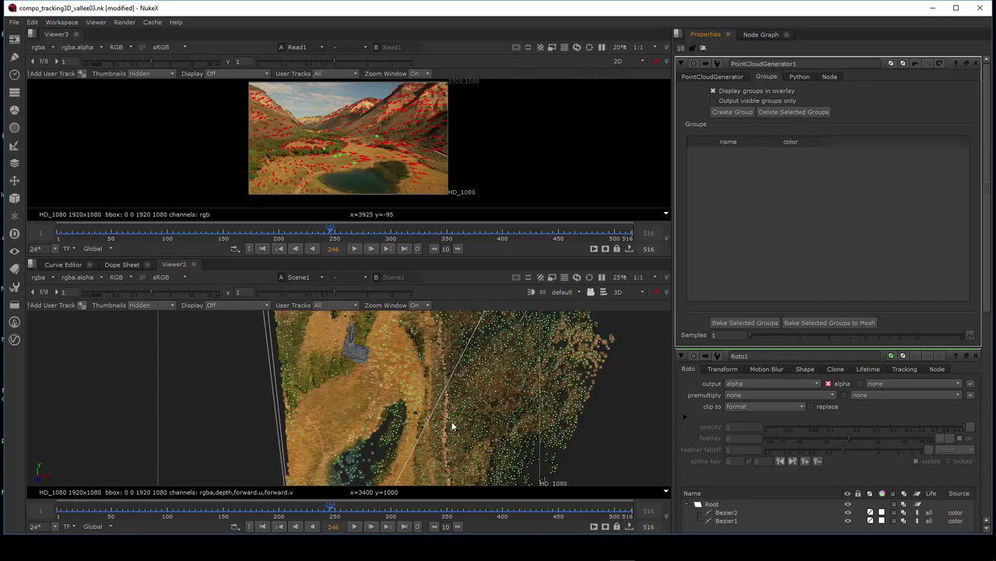
drag(482, 427, 481, 398)
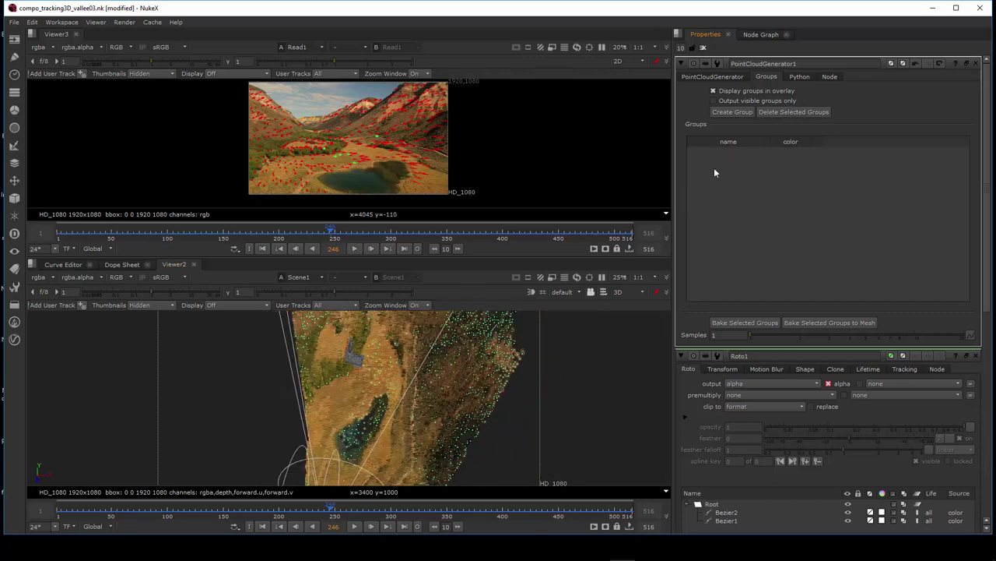
click(732, 113)
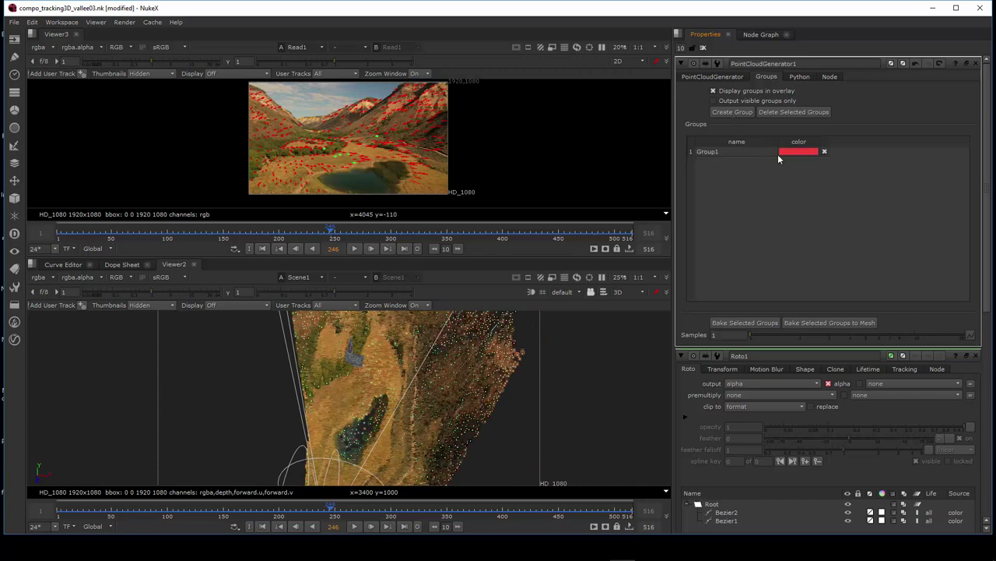
drag(391, 438, 359, 437)
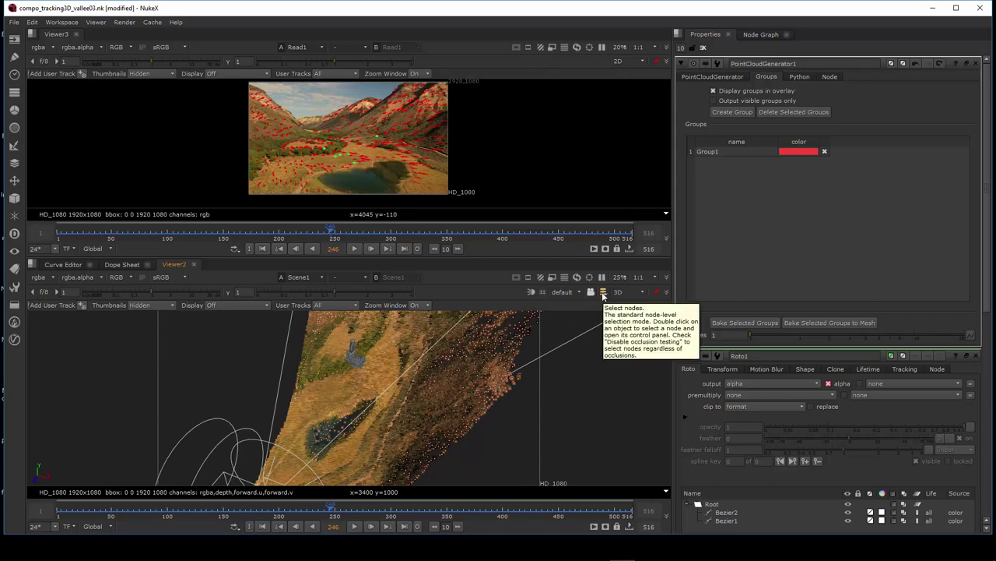
Switch Viewer2's selection mode to Vertex selection and orbit the point cloud upright
click(602, 293)
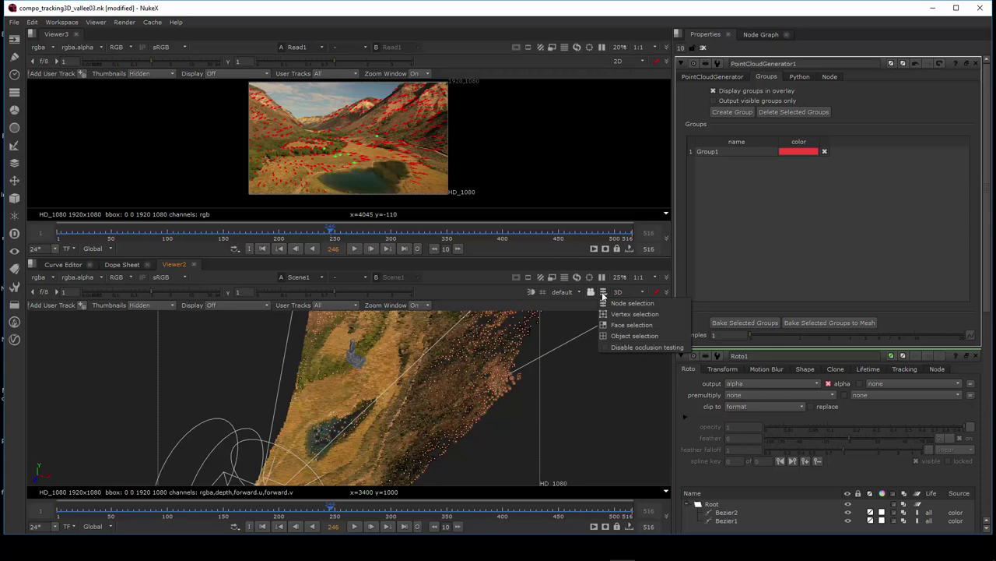
click(632, 314)
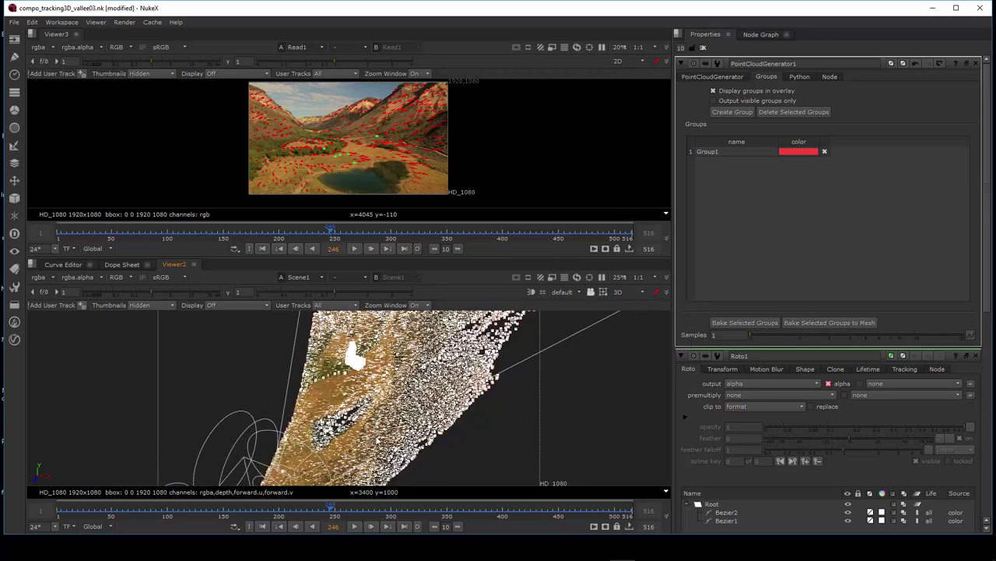
scroll(377, 440, down, 3)
scroll(376, 438, down, 2)
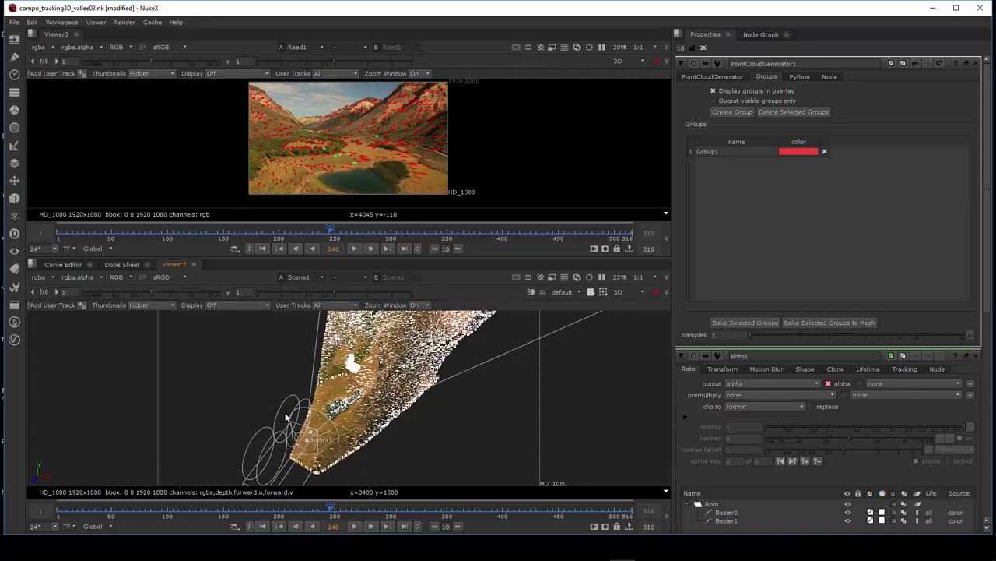
mouse_move(323, 472)
mouse_down()
mouse_move(382, 494)
mouse_move(409, 474)
mouse_move(403, 493)
mouse_move(408, 473)
mouse_move(402, 480)
mouse_up()
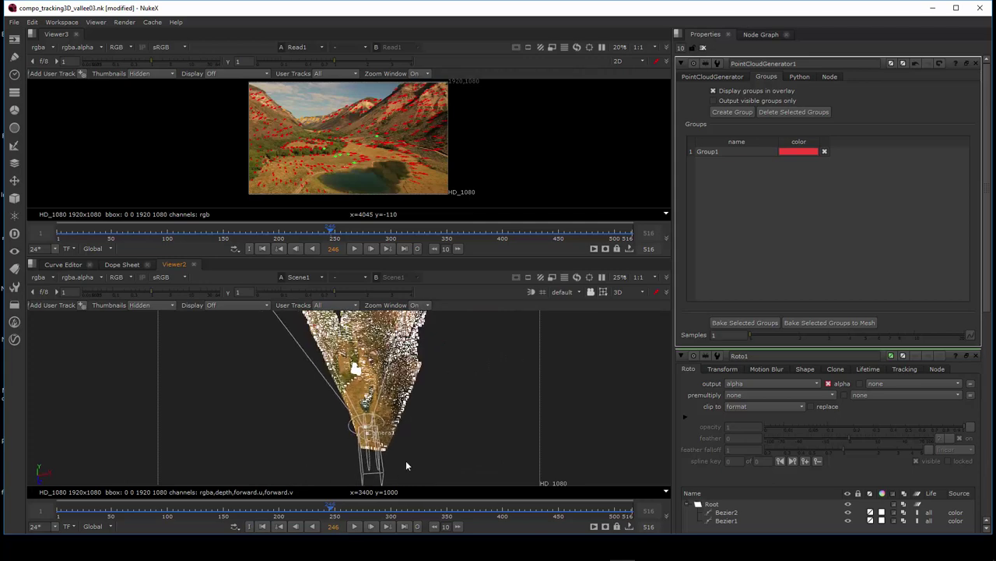
mouse_move(405, 460)
mouse_down()
mouse_move(395, 450)
mouse_move(407, 438)
mouse_up()
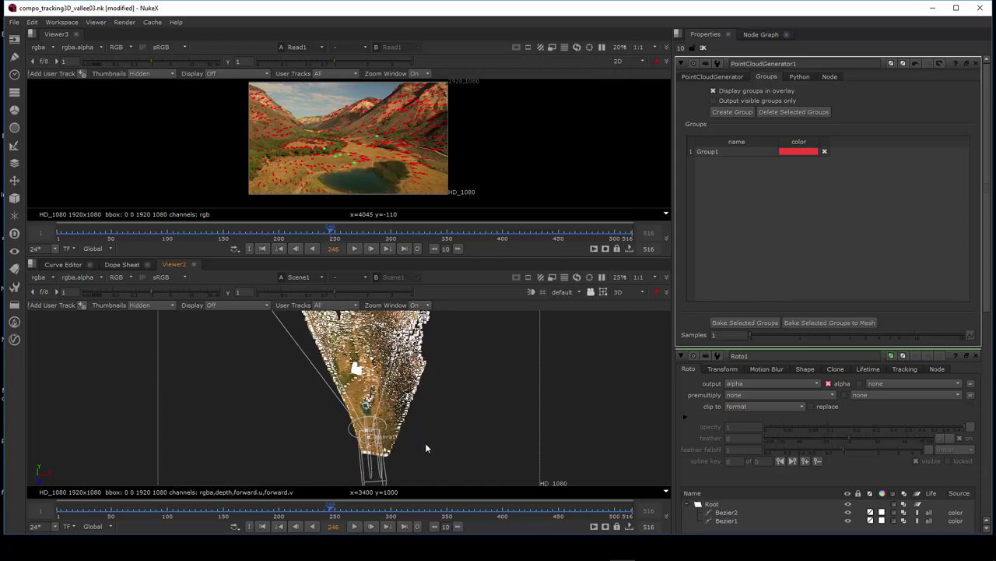
Select points in the cloud and bring up its track options menu
click(402, 389)
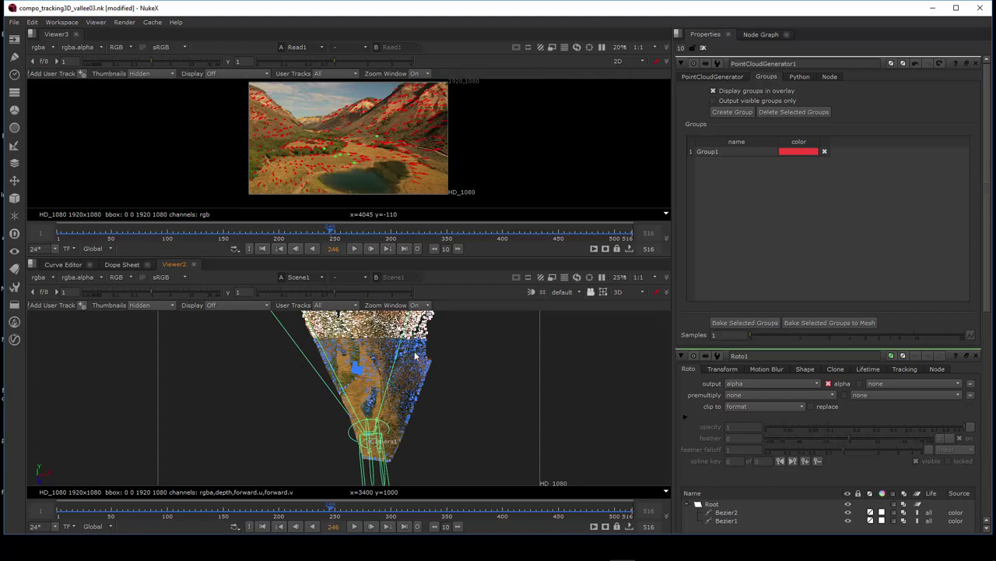
right_click(404, 374)
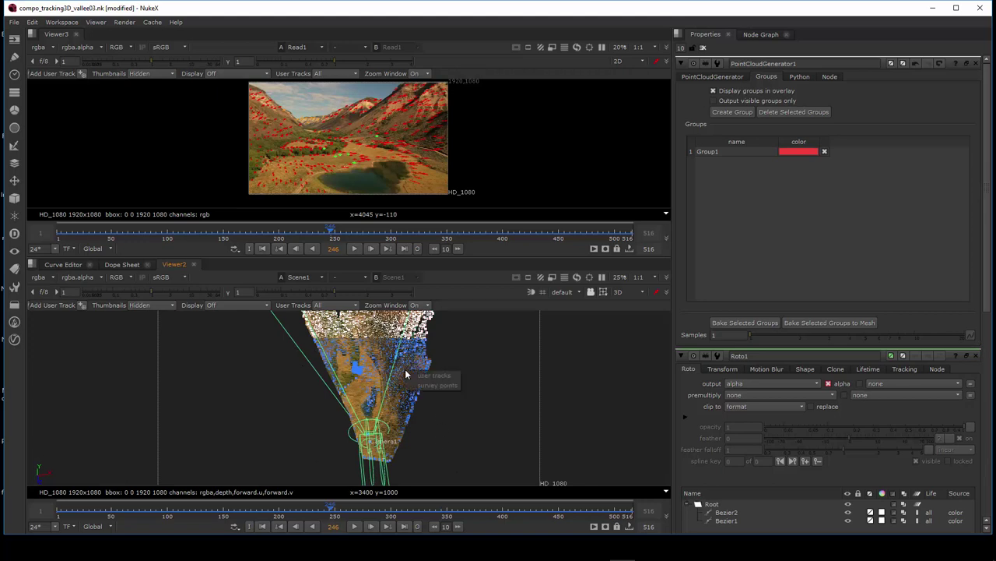
right_click(418, 353)
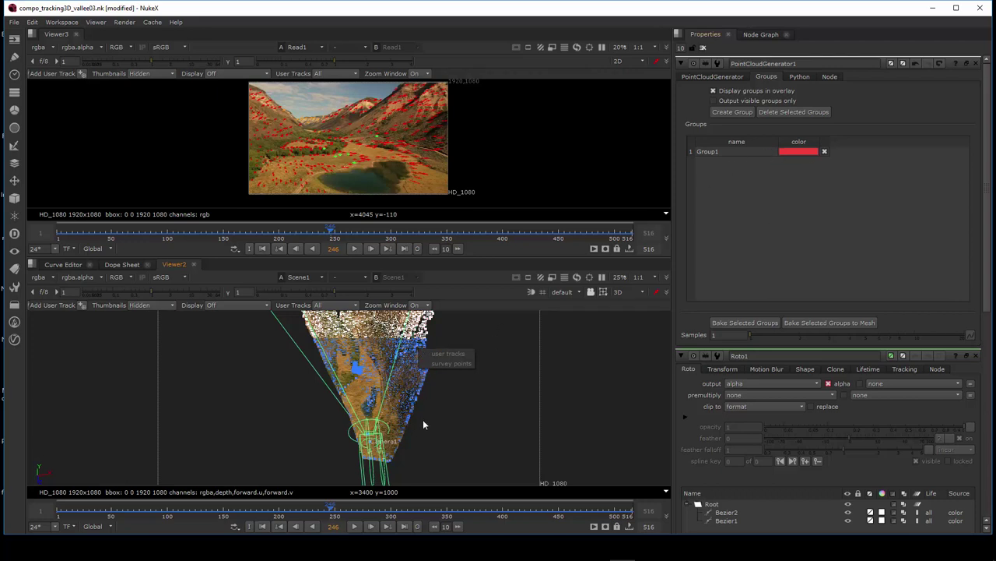
mouse_move(436, 422)
mouse_down()
mouse_move(312, 382)
mouse_move(230, 404)
mouse_move(321, 430)
mouse_up()
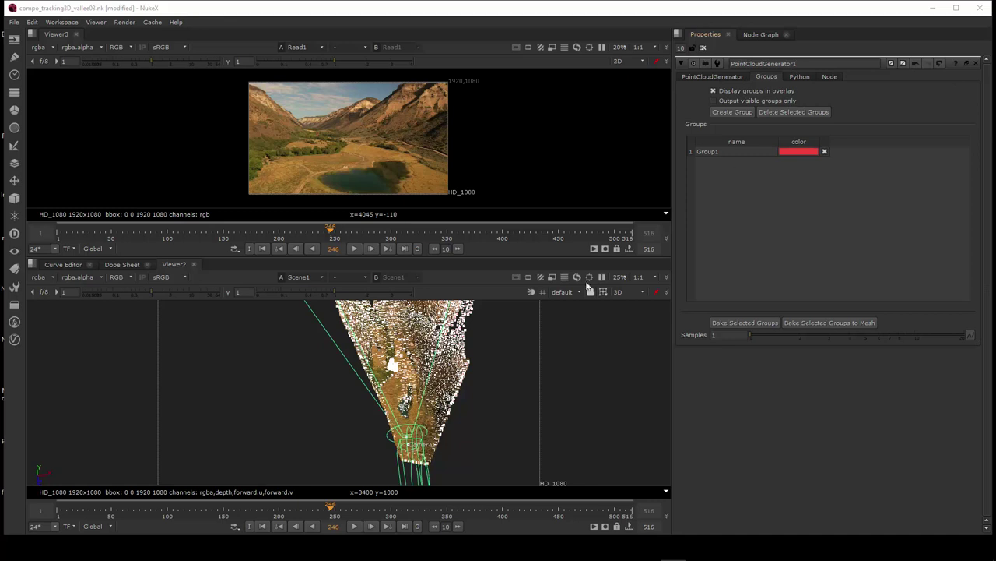
Marquee-select the valley-floor points and add them to Group1
mouse_move(313, 345)
mouse_down()
mouse_move(514, 486)
mouse_move(511, 473)
mouse_up()
right_click(450, 359)
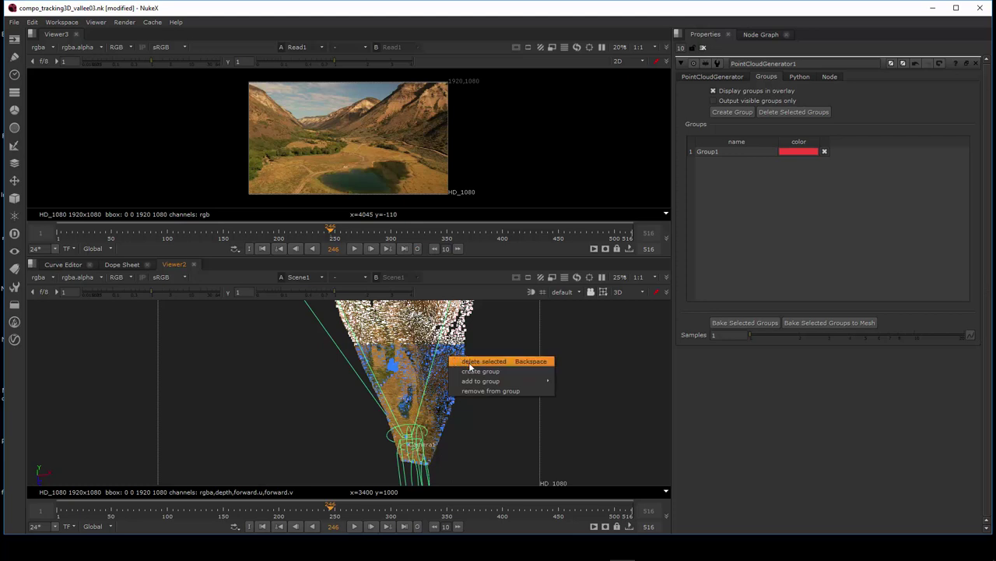
mouse_move(482, 383)
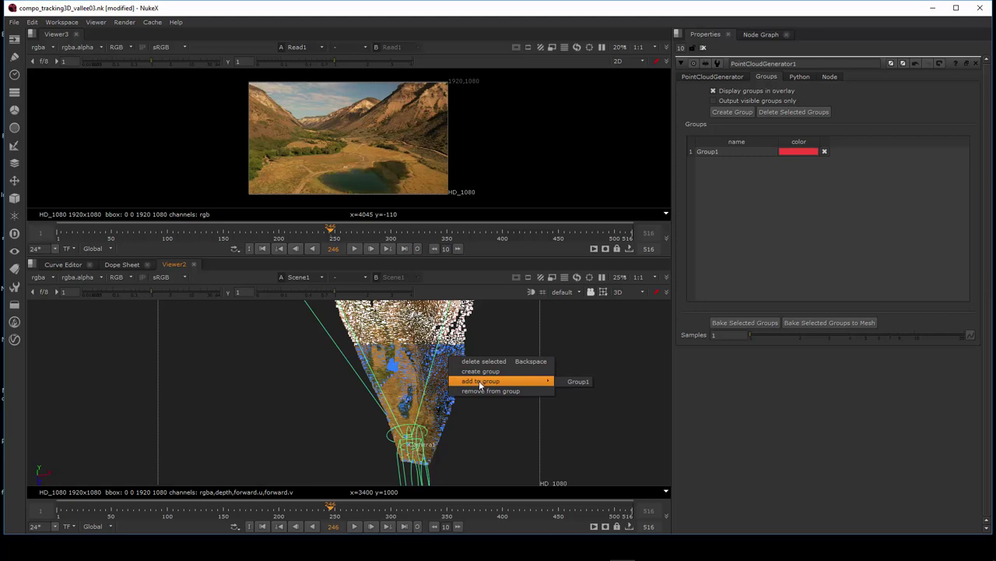
click(579, 382)
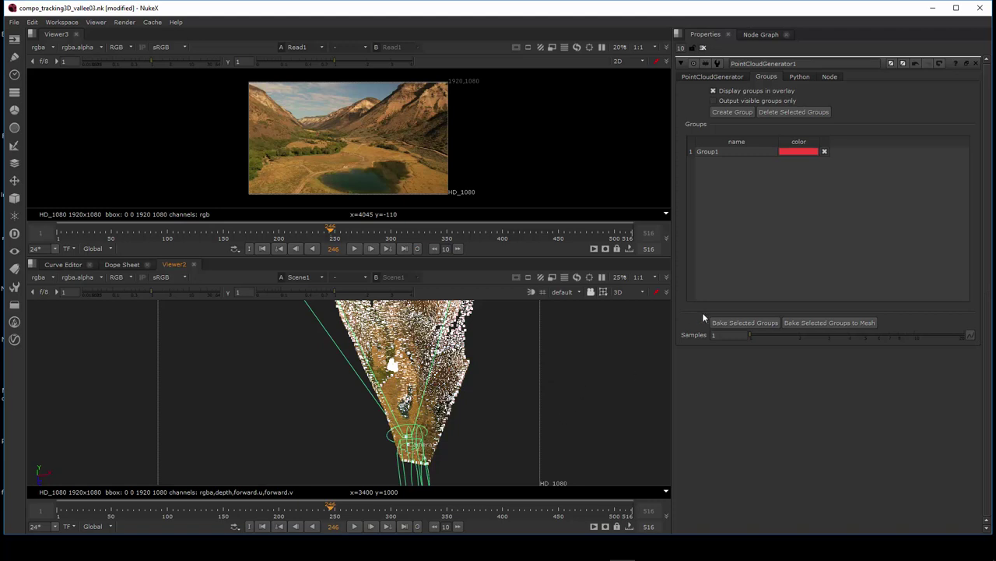
Toggle Group1's visibility off and back on to check its points
click(823, 152)
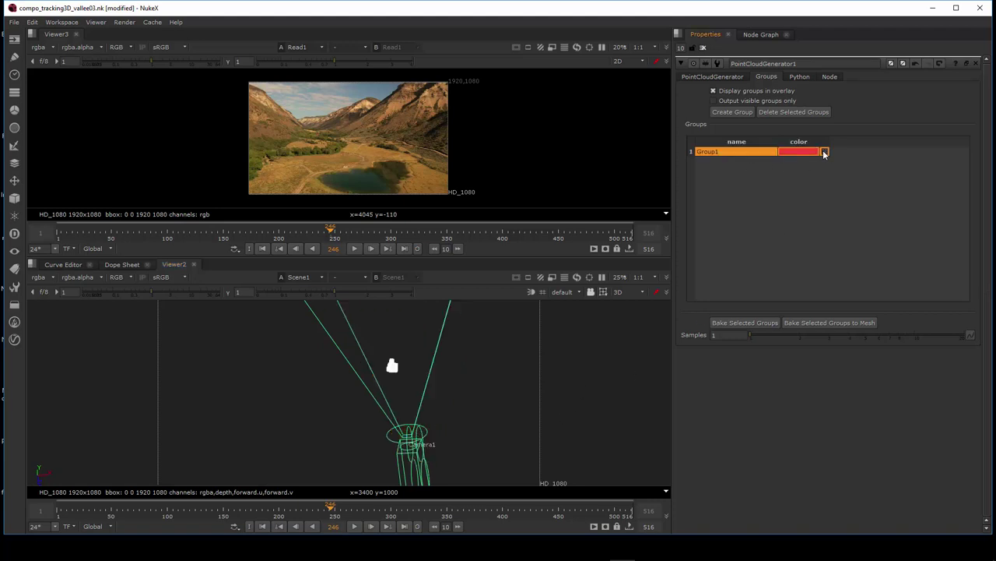
click(825, 153)
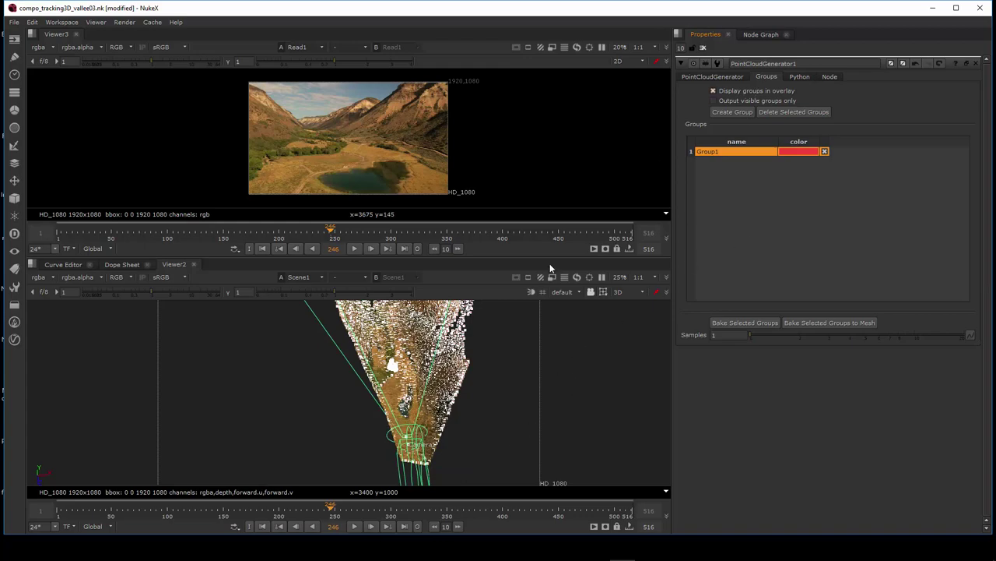
mouse_move(487, 459)
mouse_down()
mouse_move(397, 356)
mouse_move(272, 356)
mouse_up()
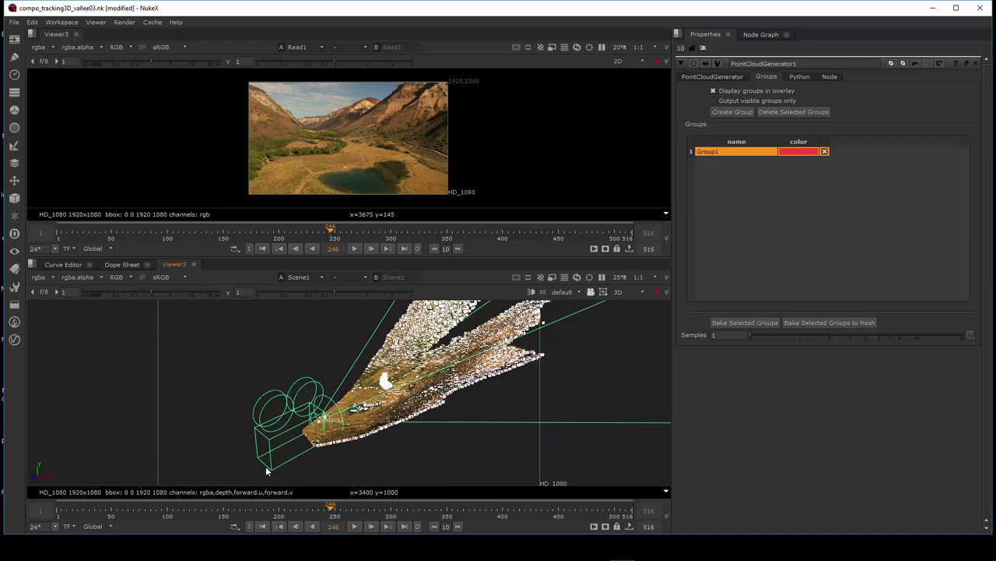
scroll(309, 460, up, 2)
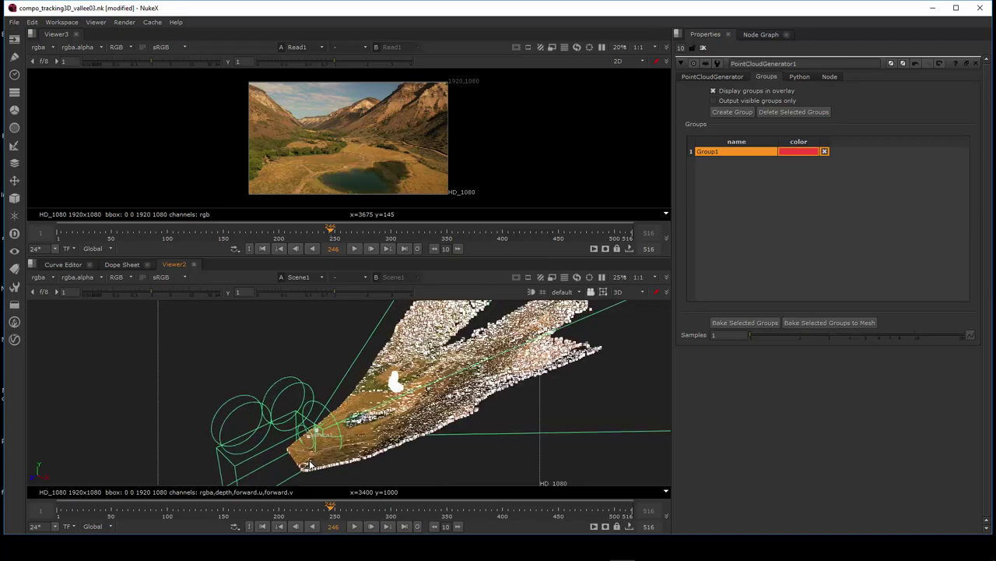
scroll(309, 460, up, 2)
scroll(309, 459, up, 2)
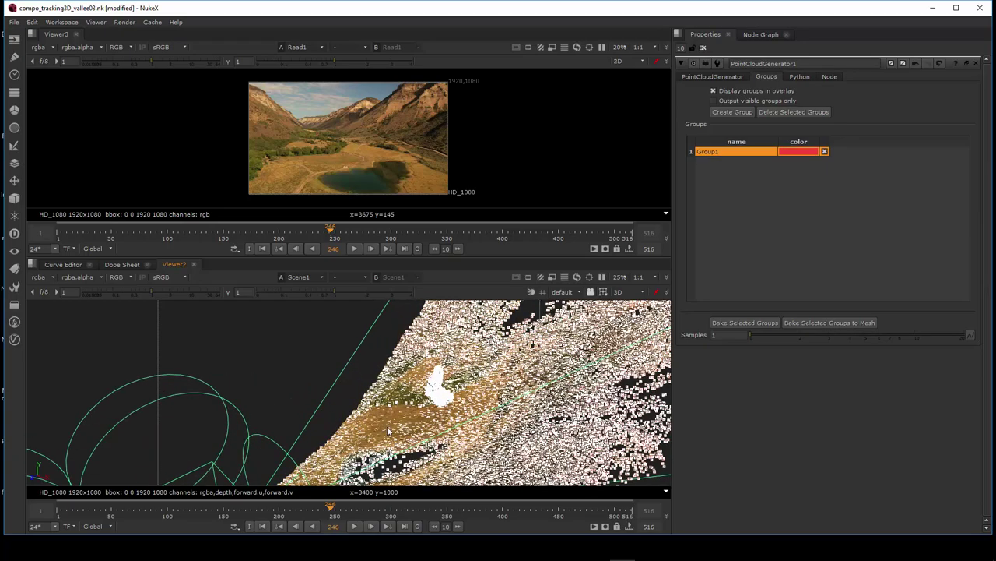
mouse_move(319, 468)
mouse_down()
mouse_move(474, 487)
mouse_move(529, 464)
mouse_move(438, 425)
mouse_up()
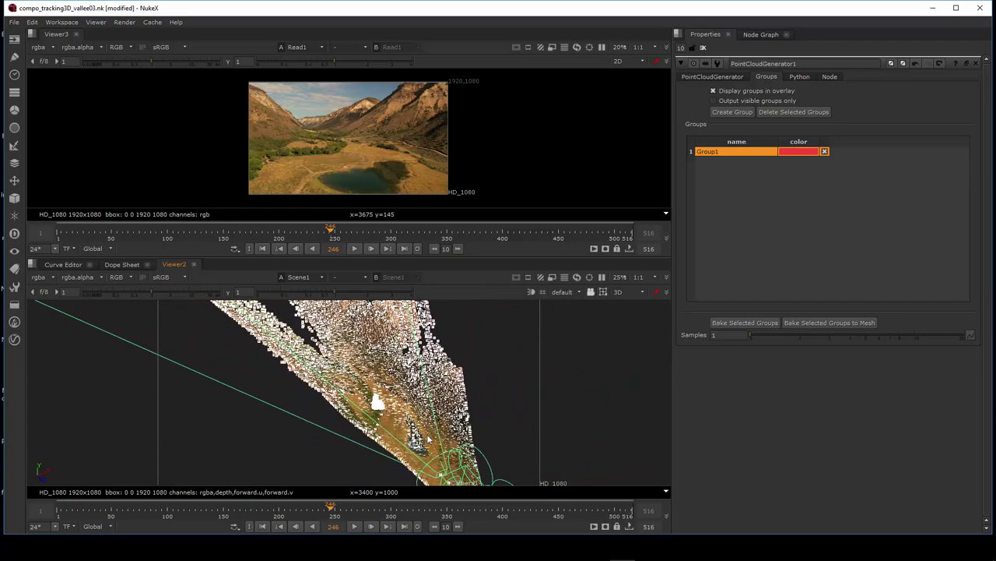
In the Node Graph, re-enable the BakedMesh Group1 node with D
click(756, 38)
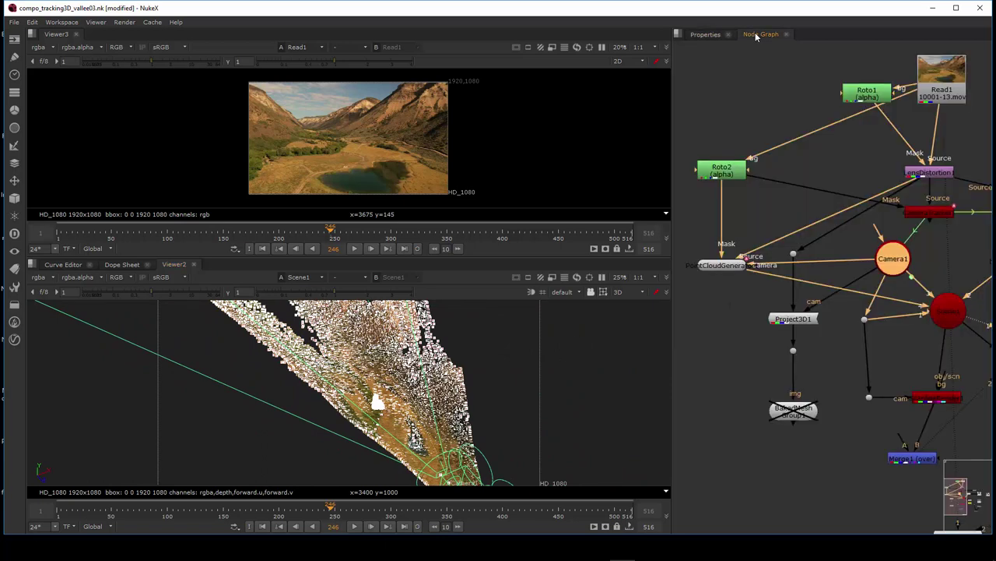
click(794, 413)
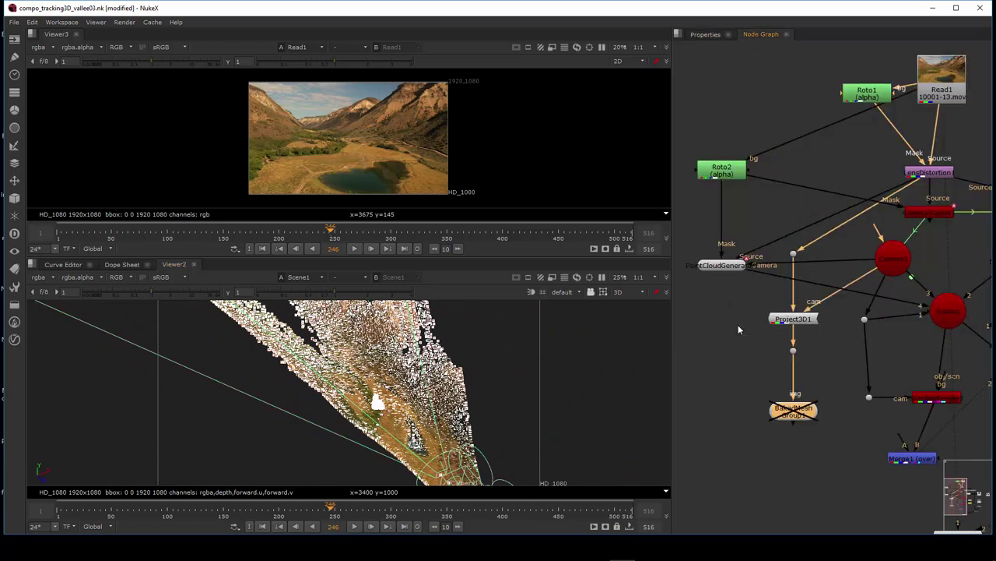
click(713, 265)
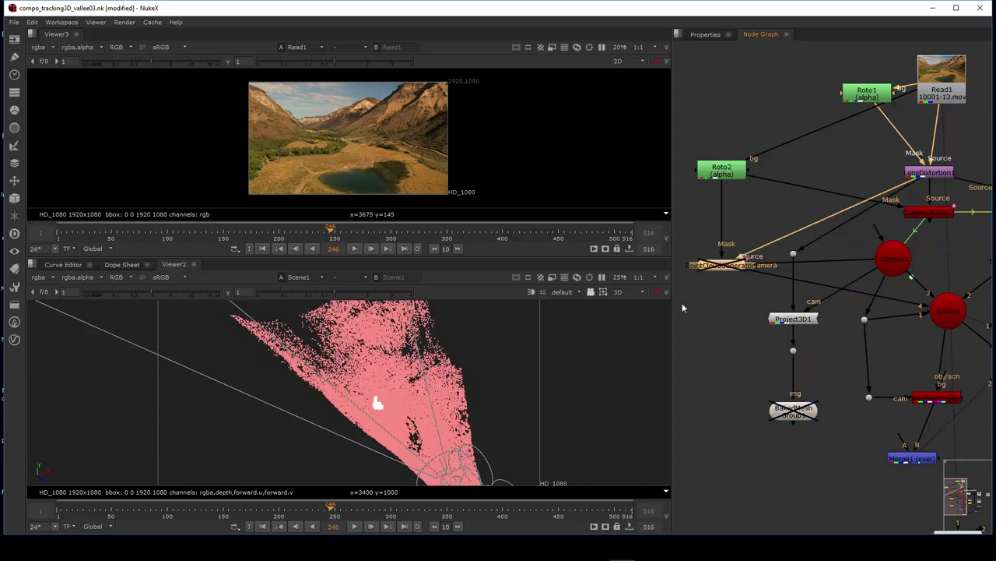
click(787, 413)
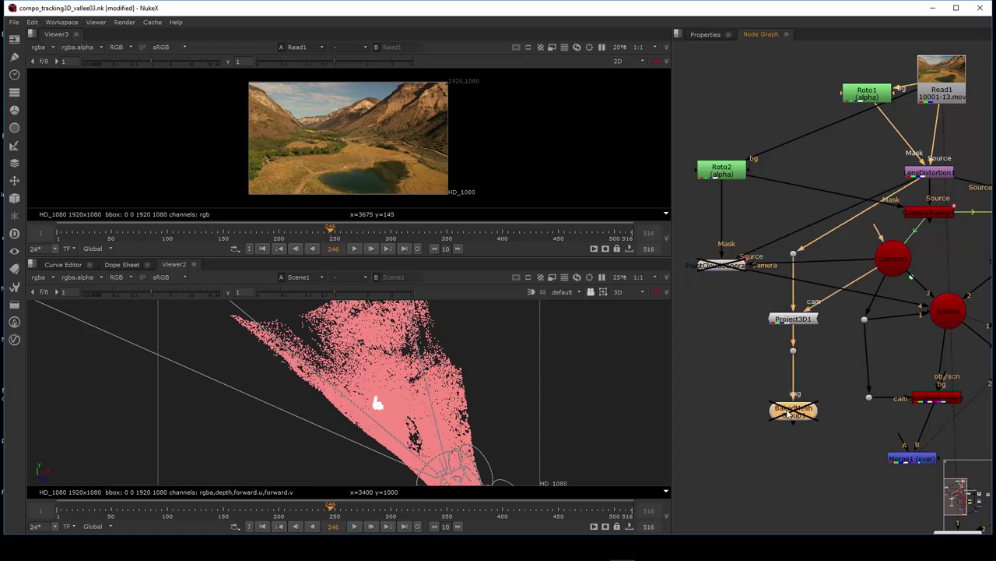
key(d)
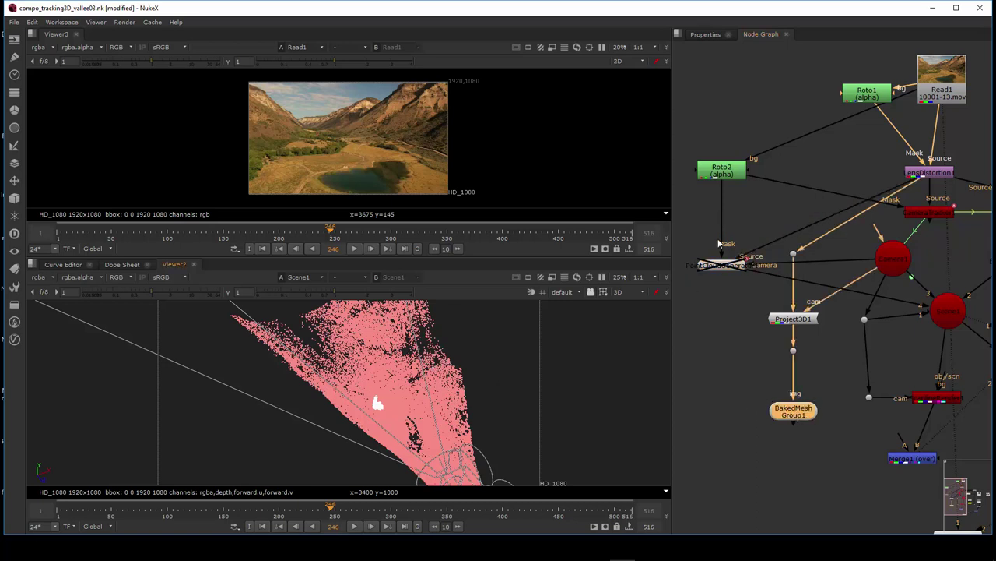
Hide Group1's points in PointCloudGenerator1, then select BakedMesh Group1 in the Node Graph
click(723, 266)
double_click(723, 266)
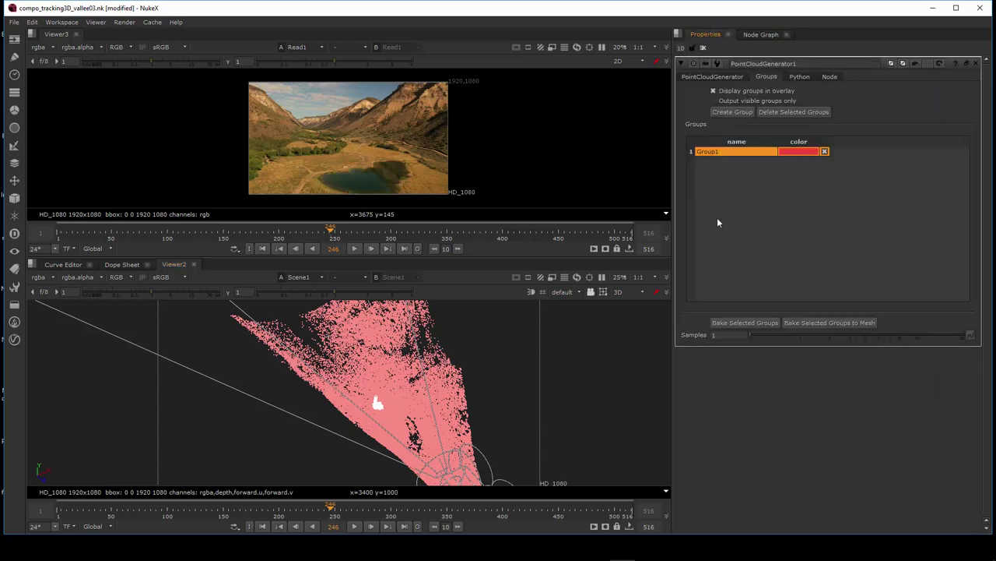
click(824, 151)
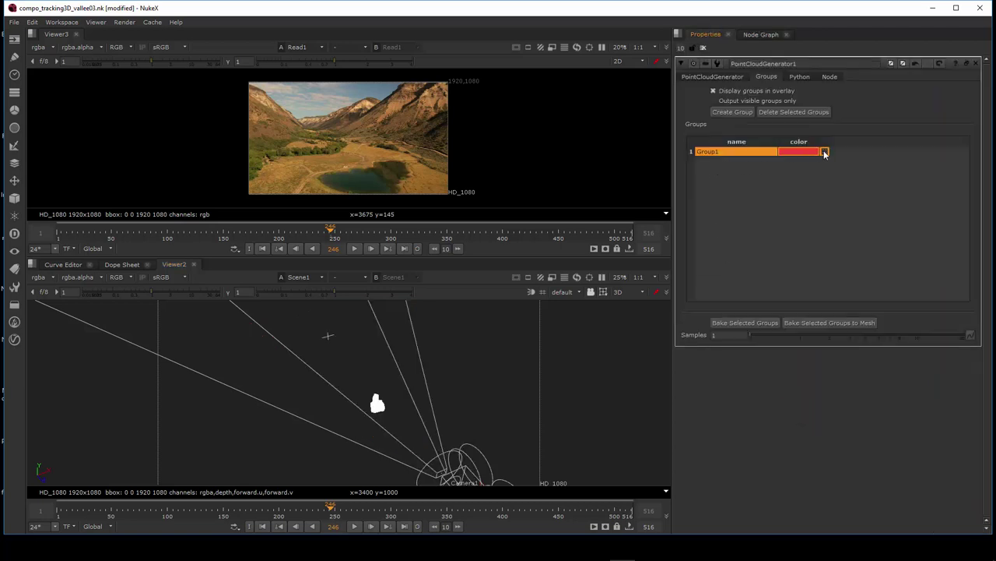
click(767, 36)
click(788, 417)
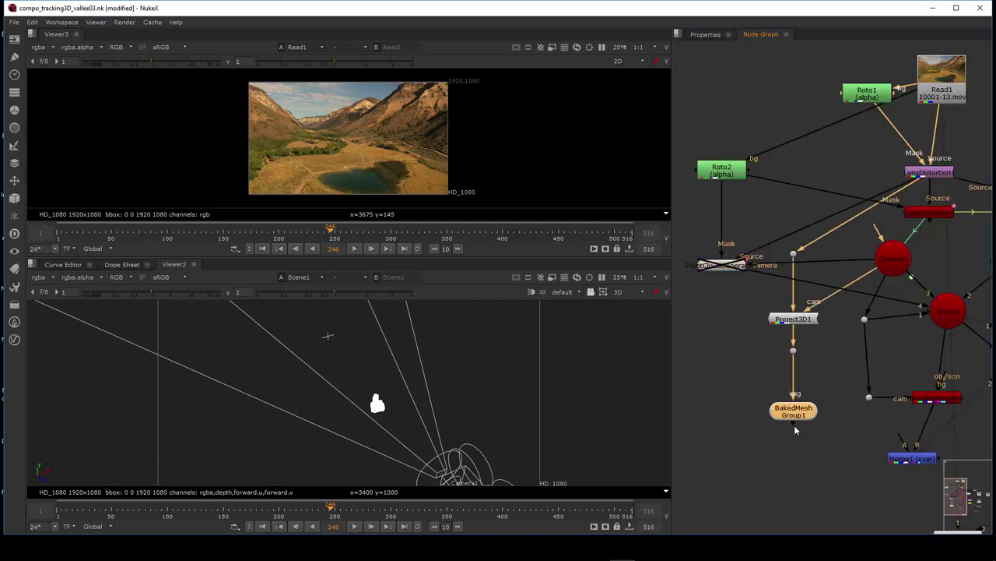
Connect BakedMesh Group1 into the Scene node, inspect the green mesh, and open its properties
drag(795, 429, 943, 319)
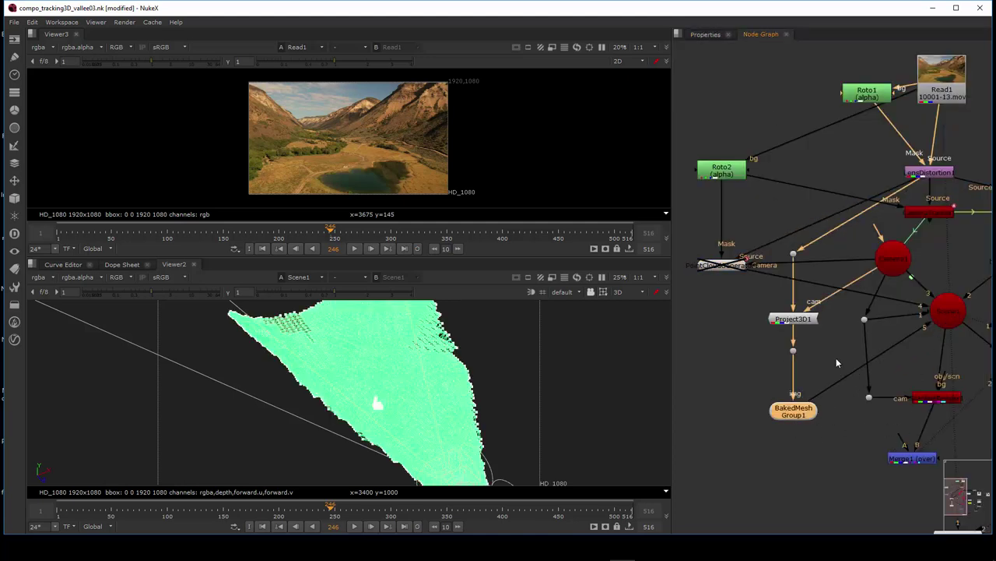
mouse_move(482, 420)
mouse_down()
mouse_move(496, 339)
mouse_move(577, 392)
mouse_up()
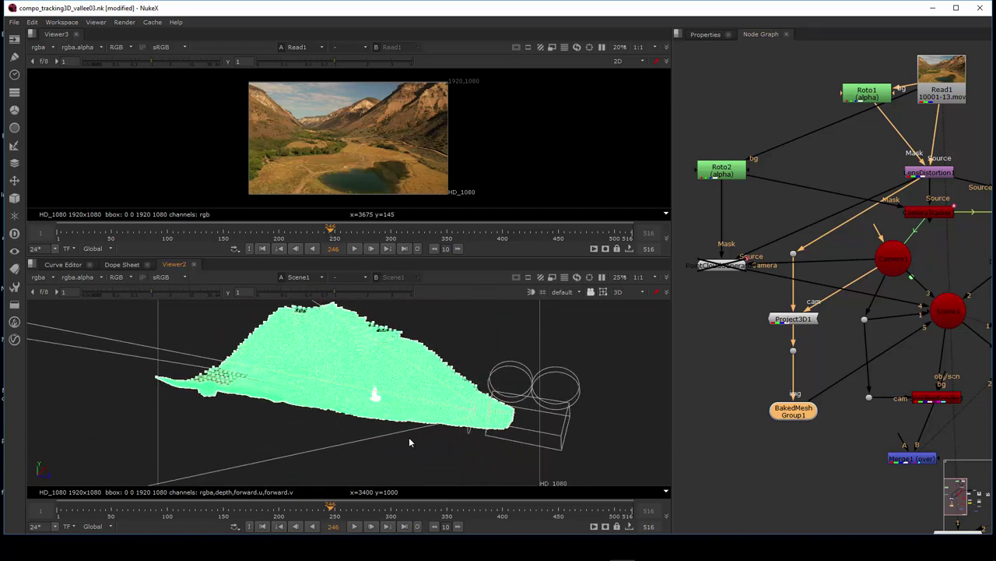
drag(410, 442, 356, 491)
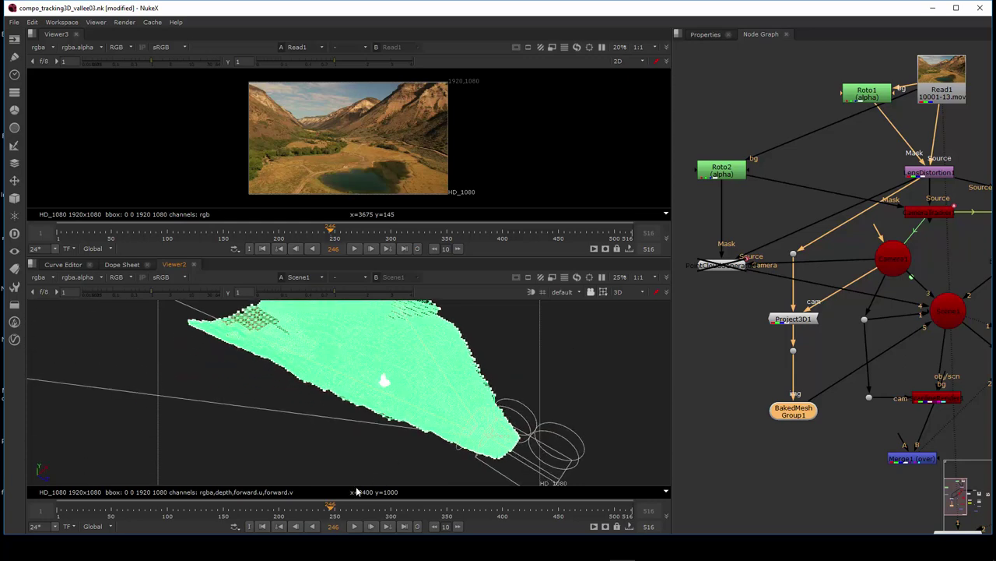
double_click(782, 418)
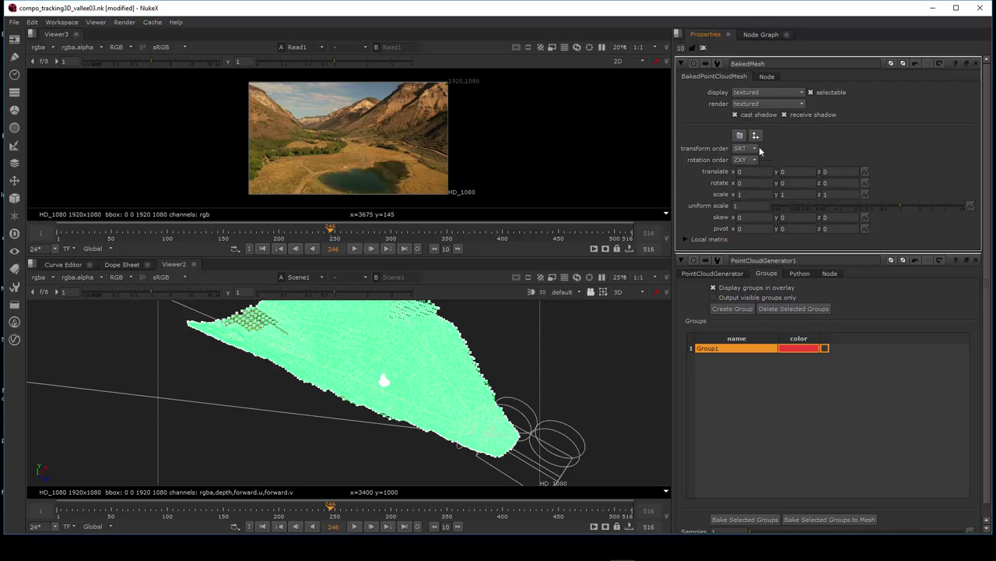
Deselect the point cloud, close the BakedMesh and PointCloudGenerator1 panels, and change selection mode
click(517, 371)
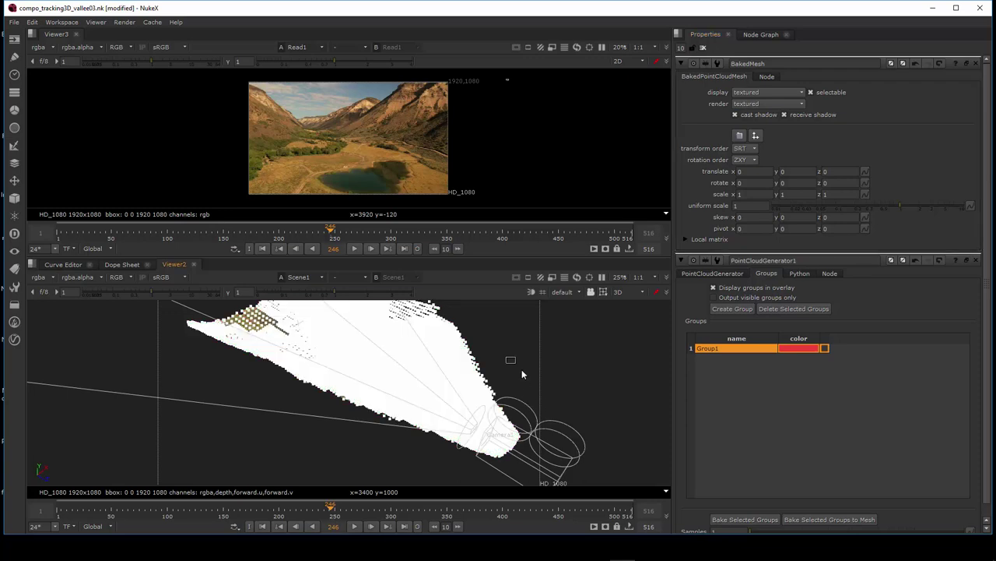
click(976, 63)
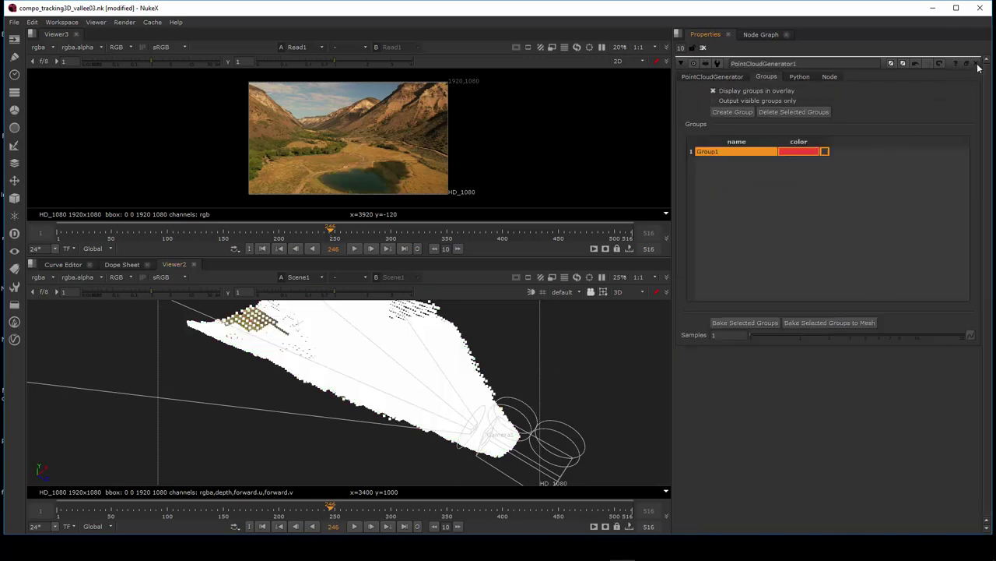
click(976, 63)
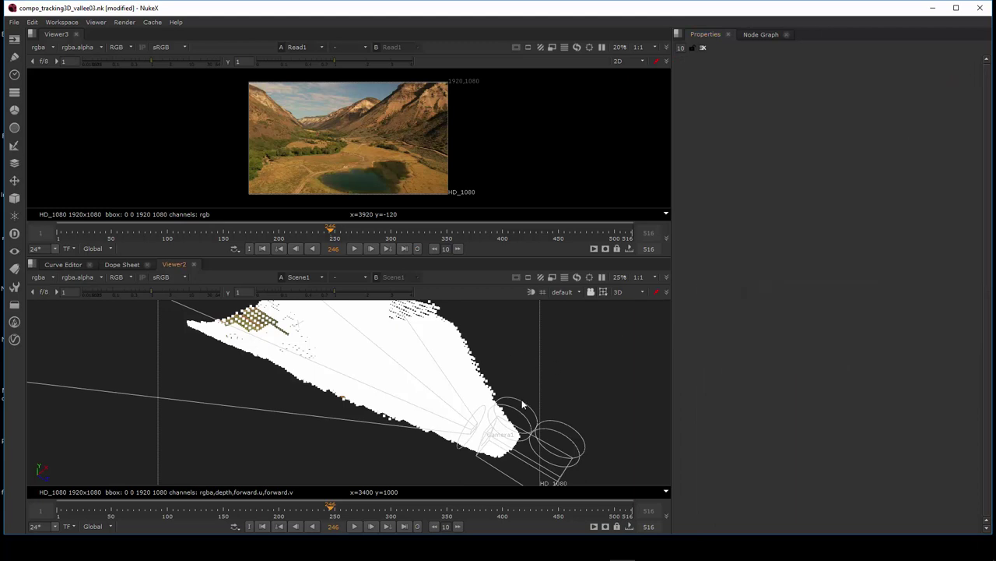
click(603, 292)
click(612, 304)
click(605, 291)
click(615, 335)
Orbit, select the textured valley terrain mesh, and zoom in close
mouse_move(506, 373)
mouse_down()
mouse_move(274, 286)
mouse_move(459, 353)
mouse_move(439, 344)
mouse_up()
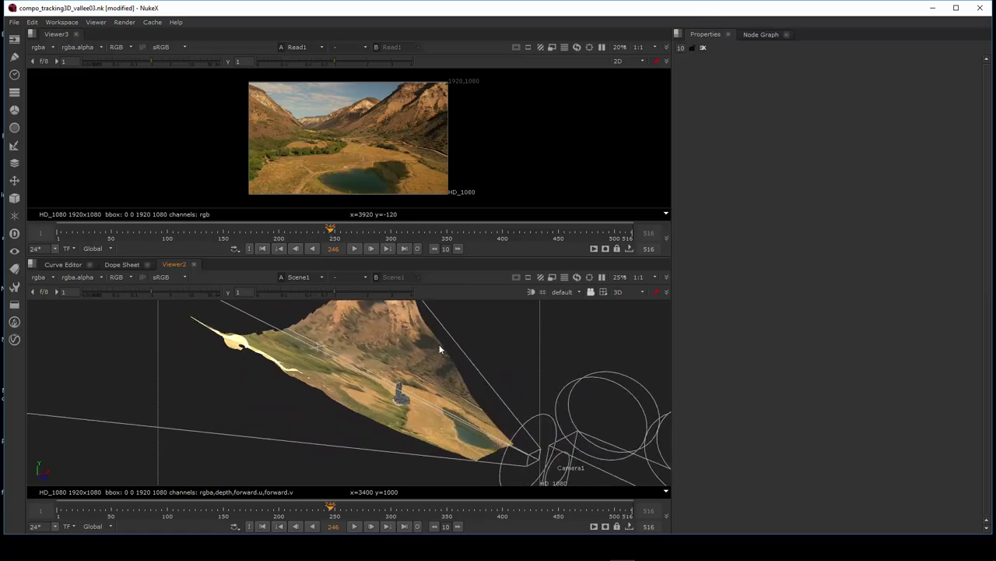
click(439, 344)
scroll(481, 352, up, 3)
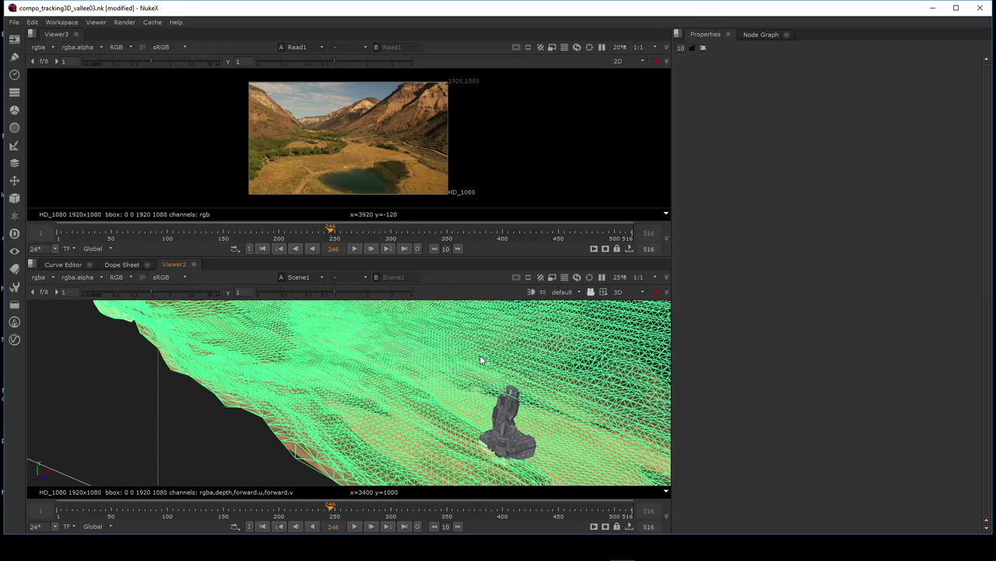
scroll(479, 355, up, 3)
scroll(475, 358, up, 2)
scroll(469, 363, up, 2)
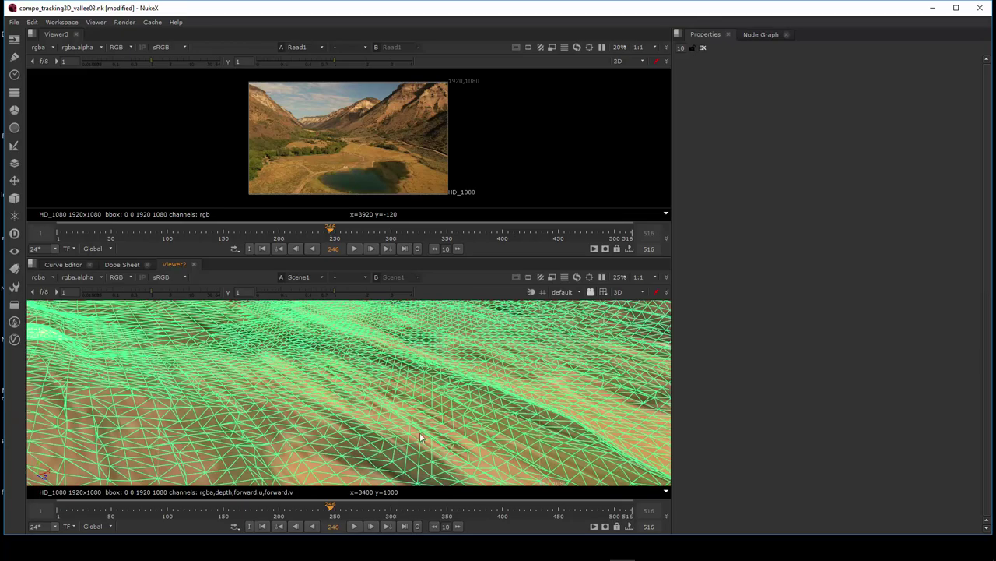
Zoom out and orbit around the wireframe terrain
scroll(420, 432, down, 3)
scroll(362, 401, down, 2)
mouse_move(362, 401)
mouse_down()
mouse_move(503, 463)
mouse_move(411, 400)
mouse_move(410, 422)
mouse_move(319, 405)
mouse_move(456, 442)
mouse_up()
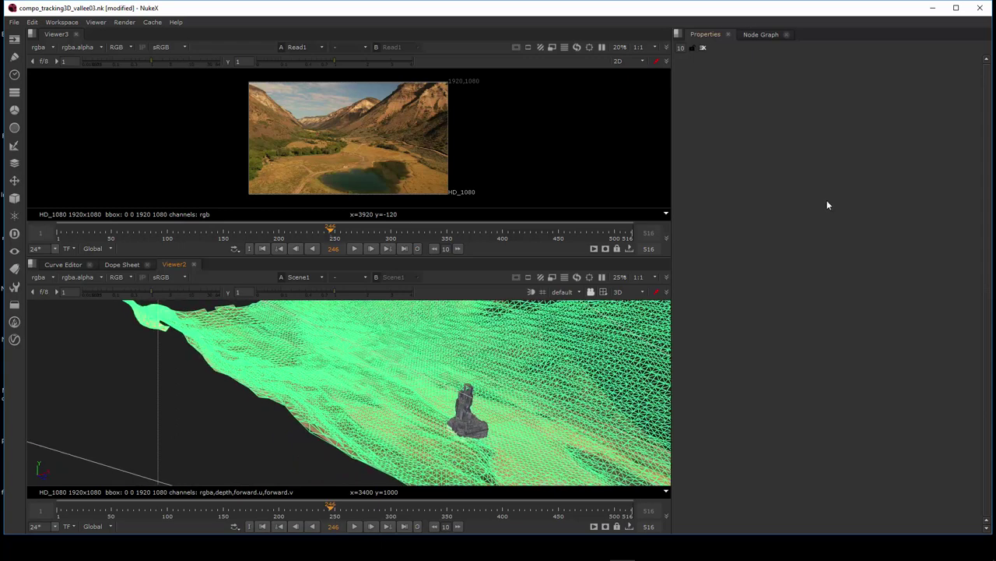
Nudge BakedMesh Group1 up in the node graph, select Scene1, and pan to ReadGeo1/WriteGeo1
click(771, 35)
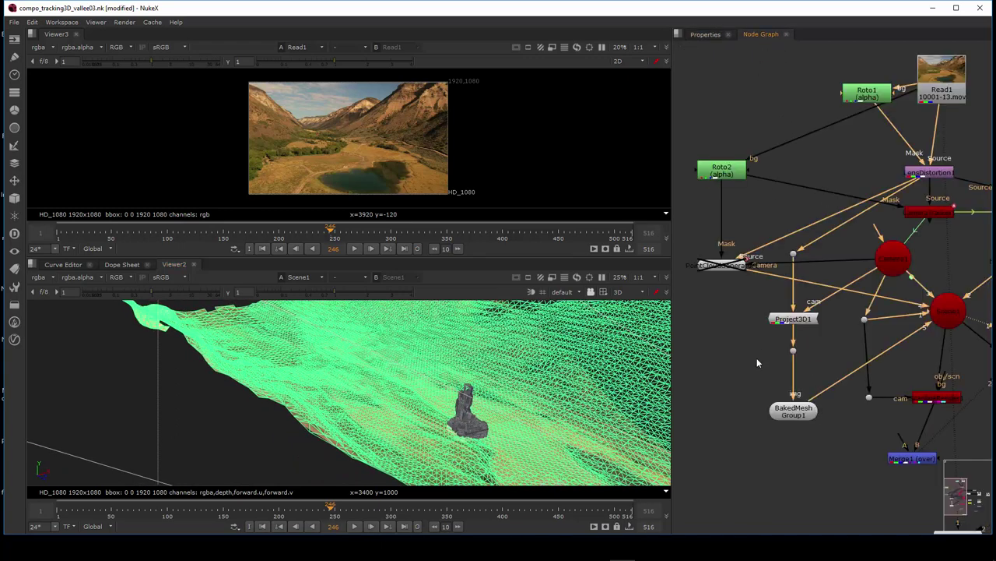
drag(801, 419, 797, 401)
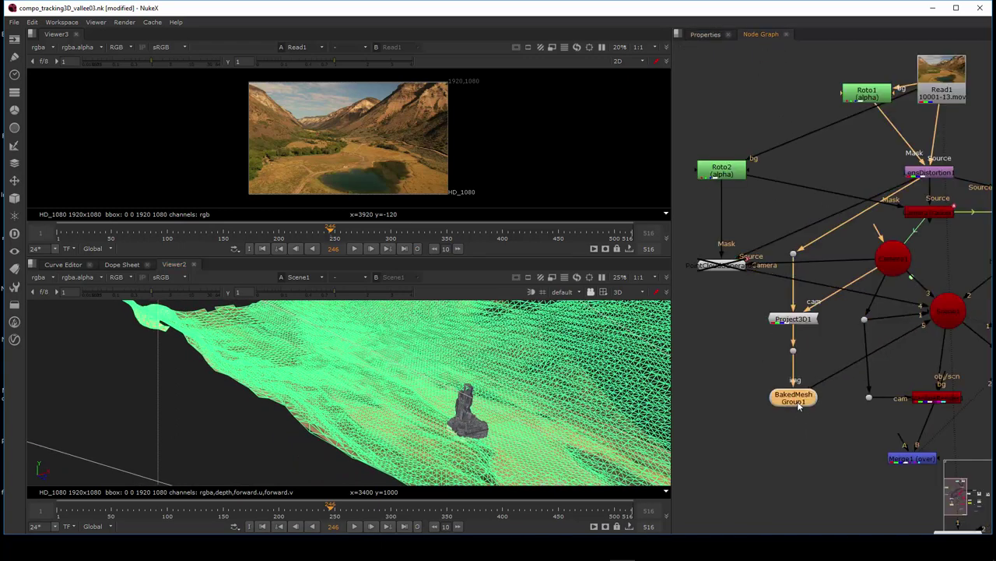
click(940, 321)
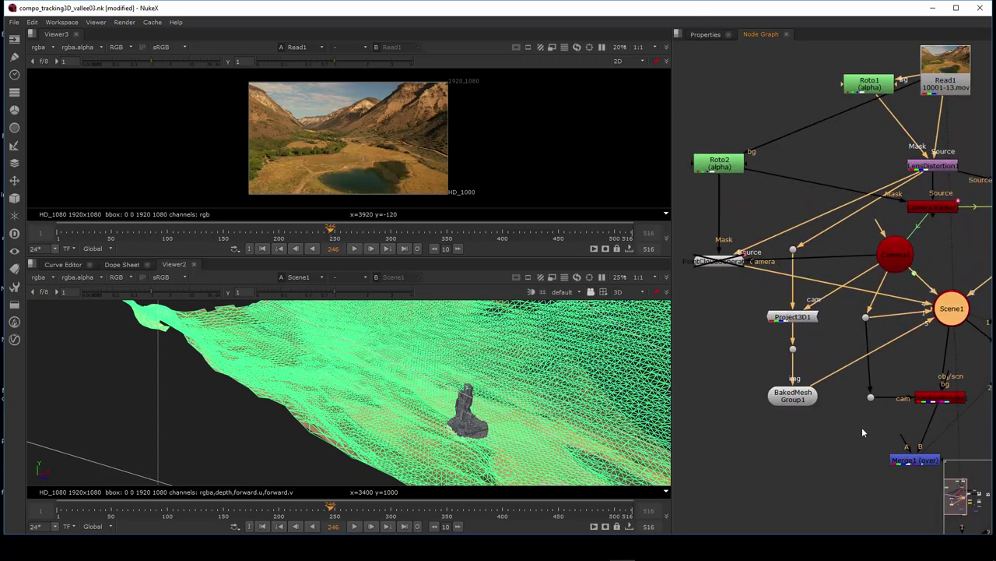
drag(861, 427, 793, 432)
drag(936, 420, 850, 393)
Keep WriteGeo1 exporting camera_scen02.abc as abc, then orbit out over the textured terrain
double_click(901, 357)
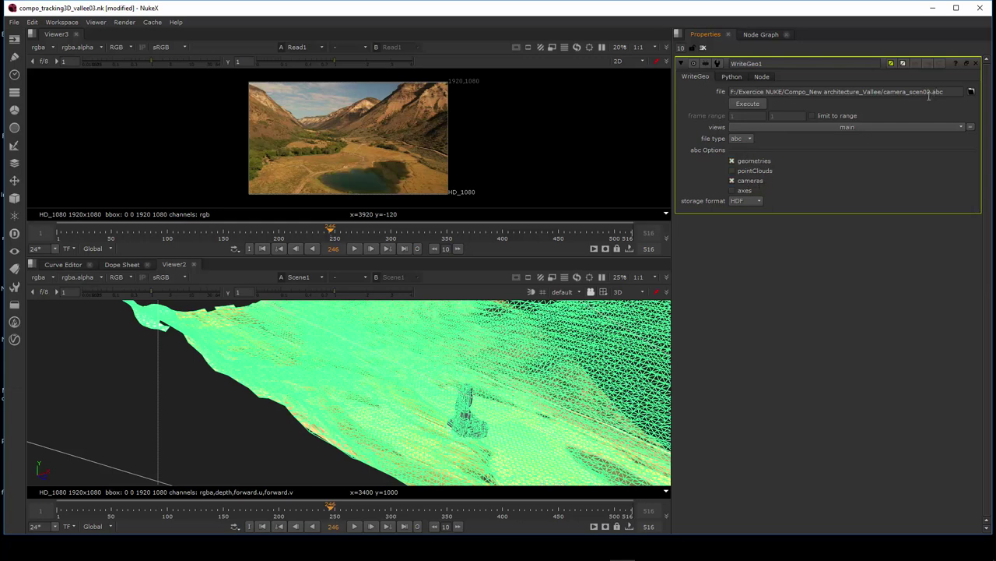
click(748, 138)
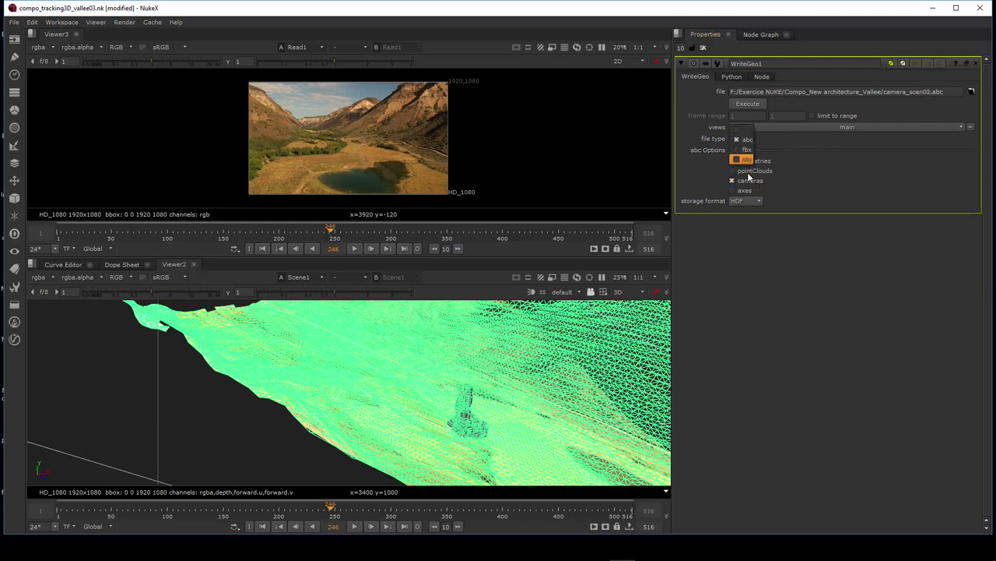
click(835, 127)
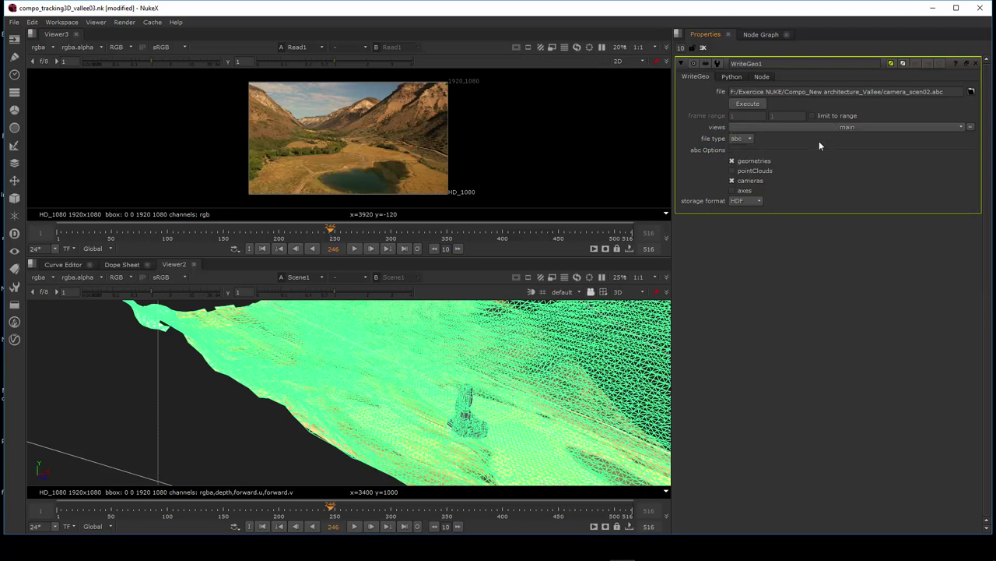
click(238, 414)
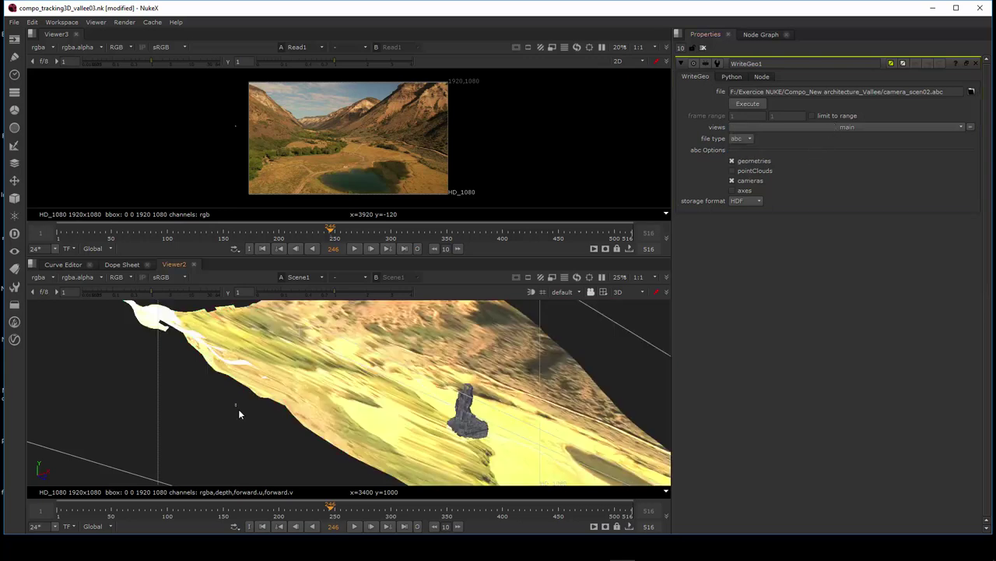
mouse_move(343, 465)
mouse_down()
mouse_move(329, 408)
mouse_move(526, 366)
mouse_up()
scroll(330, 407, down, 3)
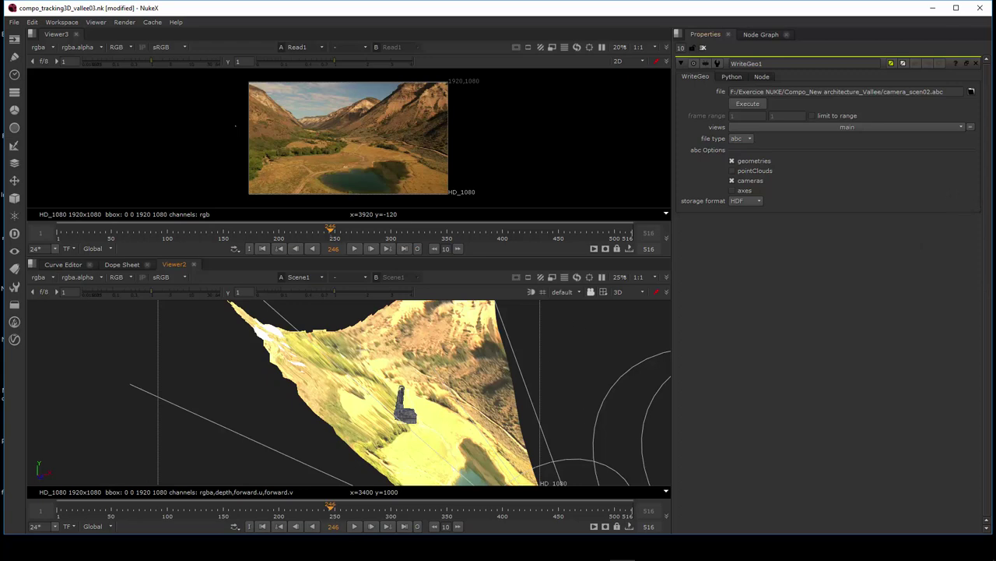
key(alt+Tab)
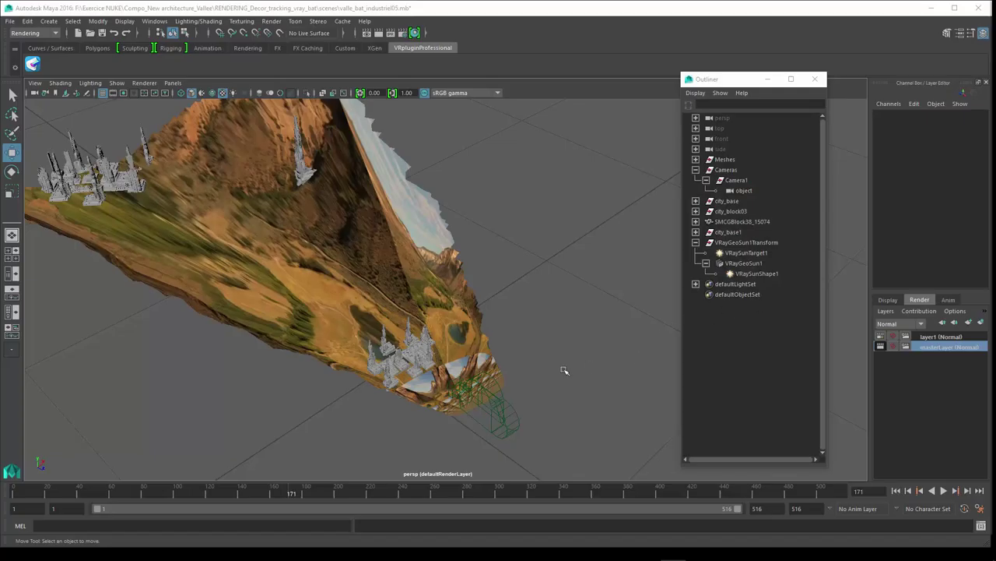
Select the terrain mesh object0, tumble around it, and show its projection network in the Hypershade
click(369, 307)
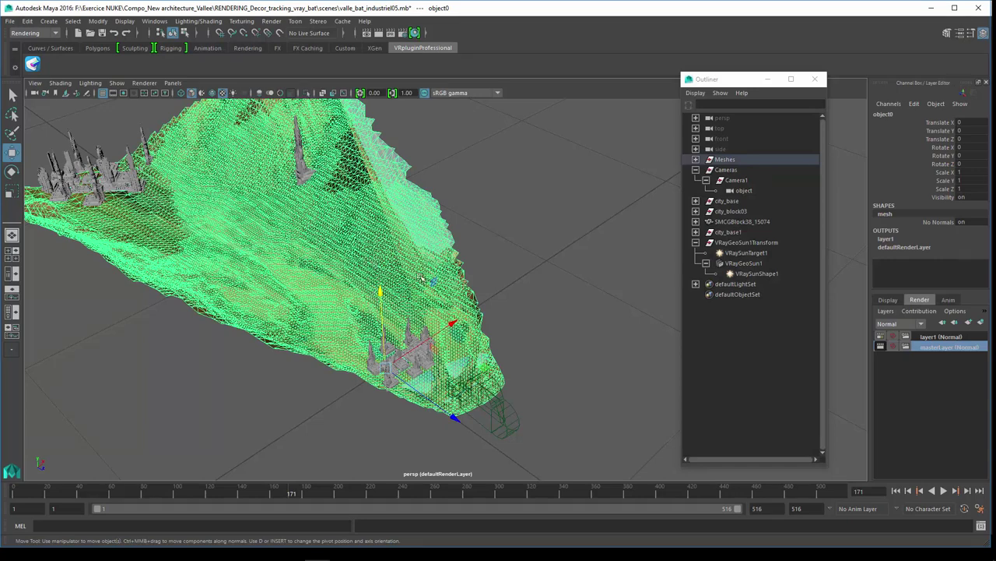
click(580, 315)
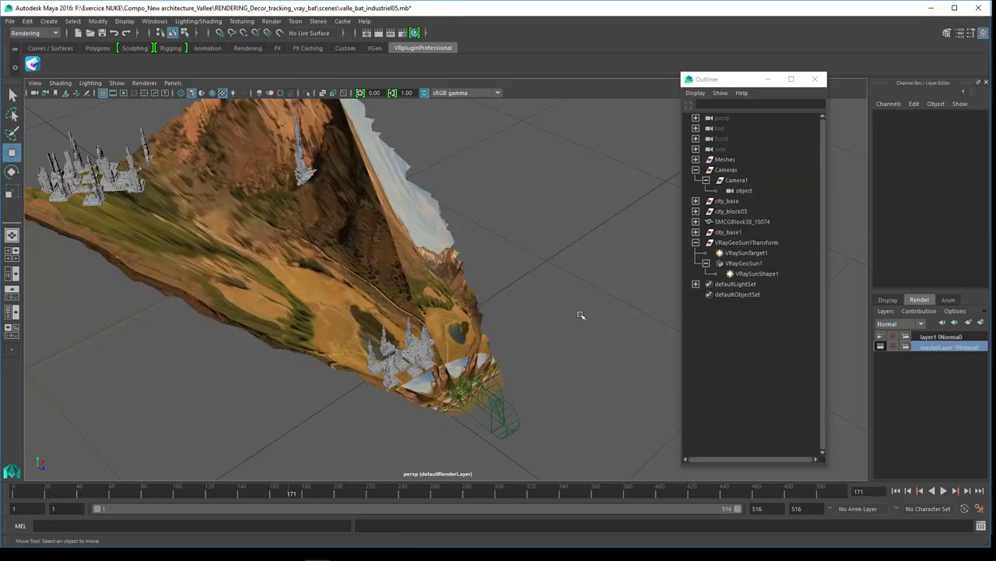
click(420, 288)
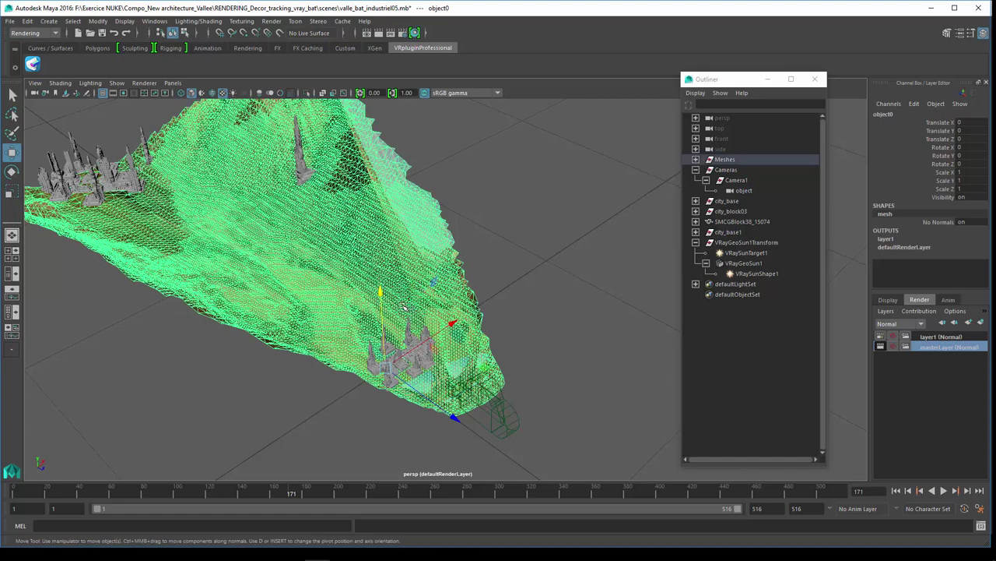
mouse_move(471, 330)
alt+mouse_down()
mouse_move(469, 345)
mouse_move(460, 333)
alt+mouse_up()
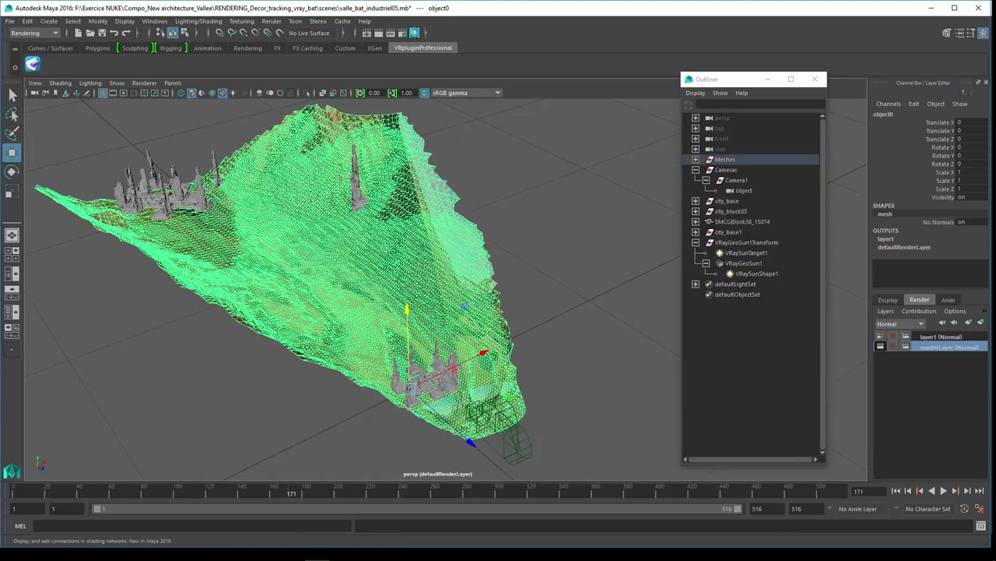
click(414, 32)
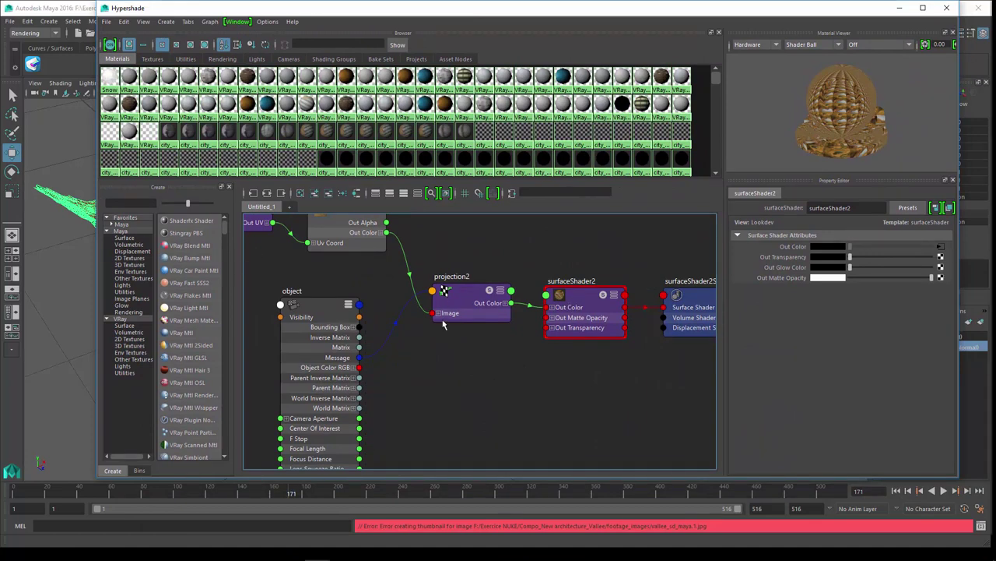
Link projection2's Camera Projection to the object camera
click(469, 296)
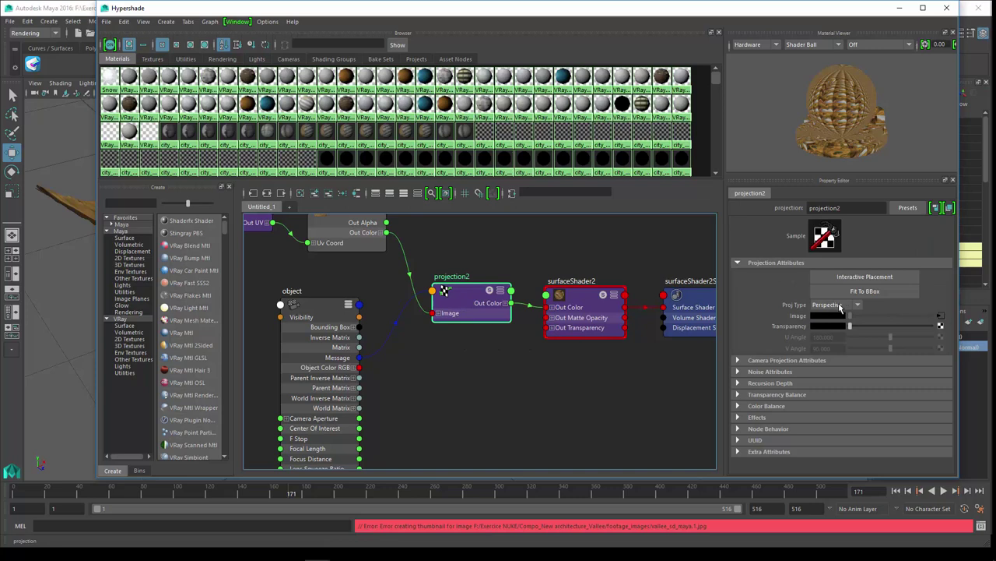
click(818, 361)
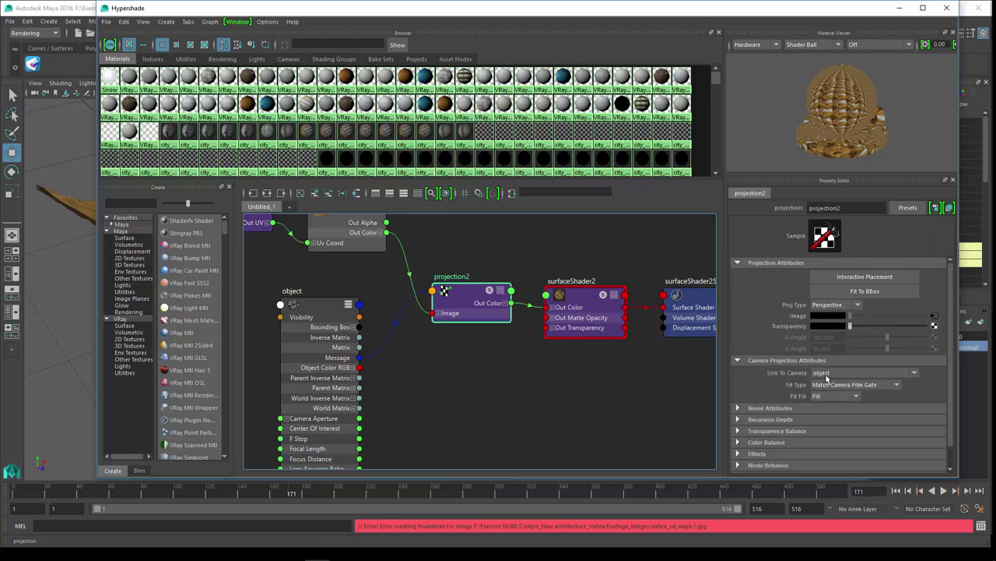
click(833, 377)
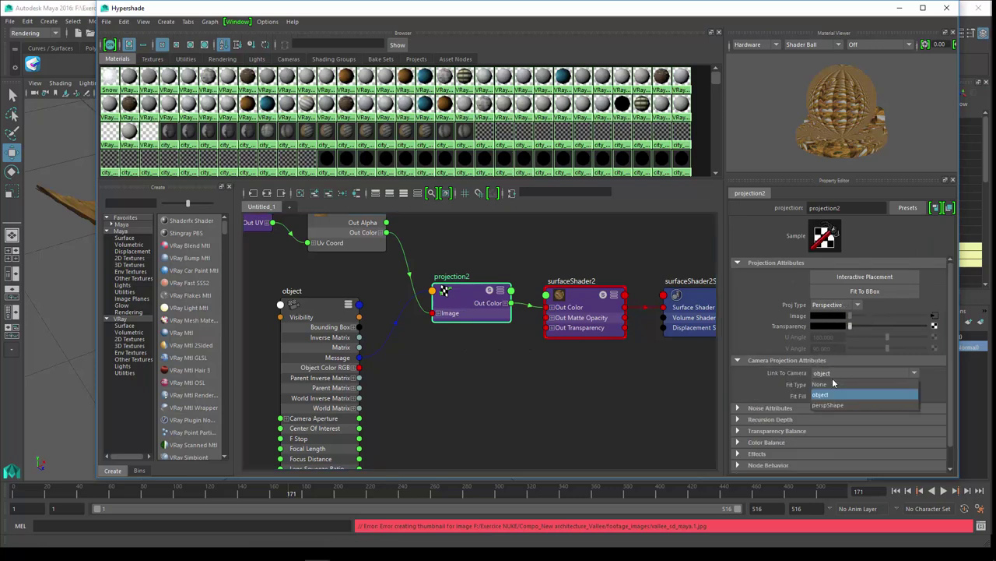
click(833, 395)
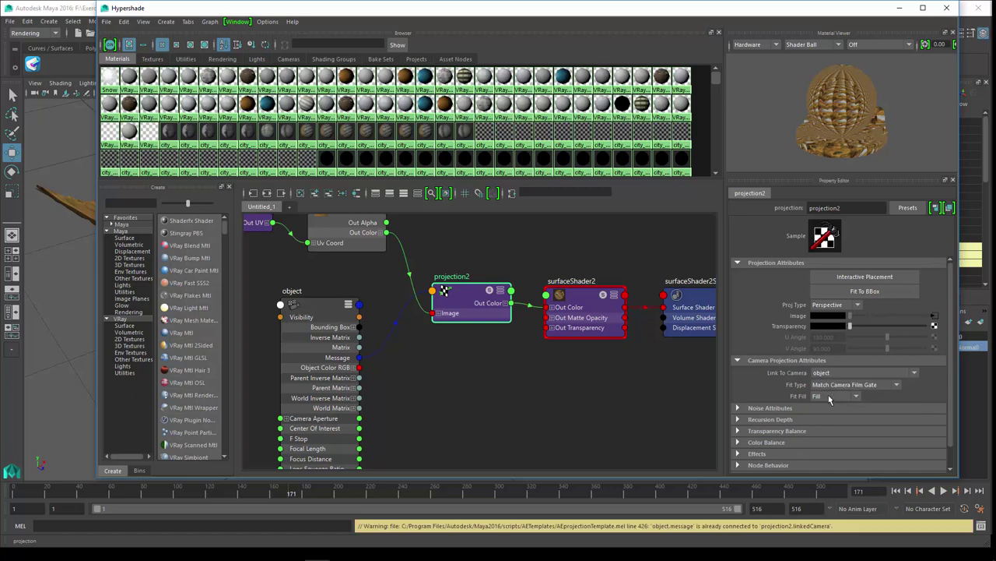
Select the file3 image texture node and pan the graph to show the texture nodes
click(476, 364)
click(344, 234)
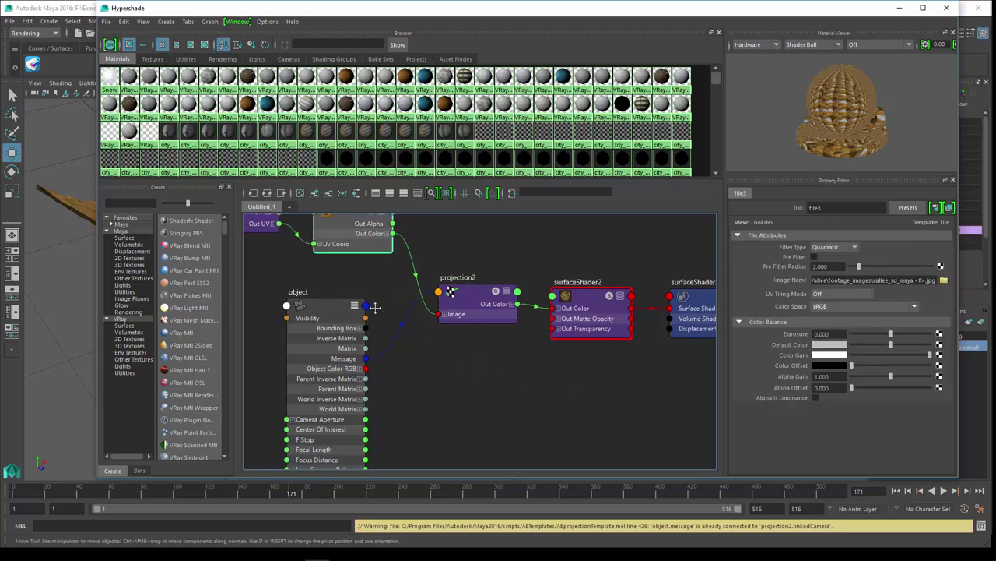
drag(346, 255, 428, 311)
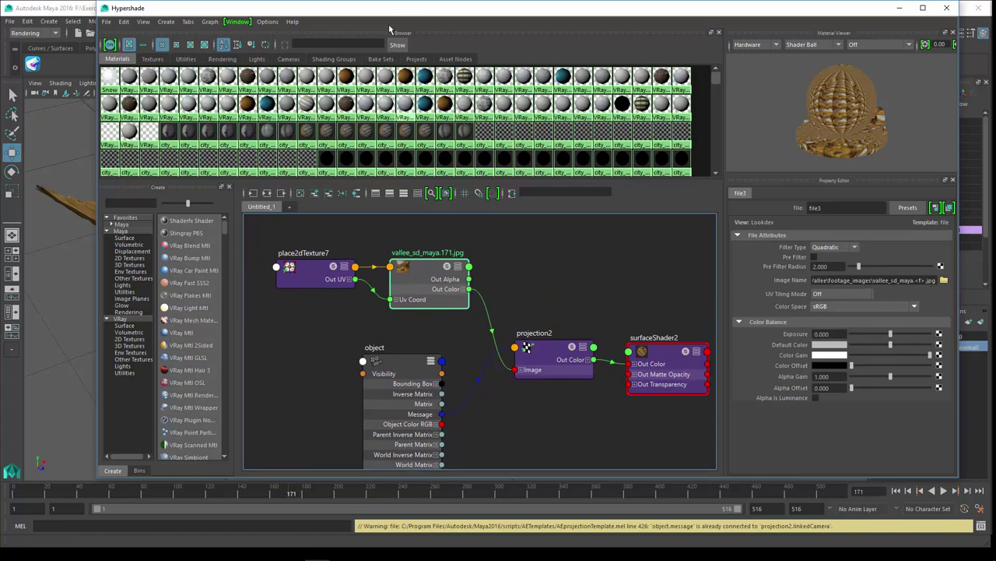
Move the Hypershade aside and make the viewport look through Camera1
drag(374, 8, 995, 156)
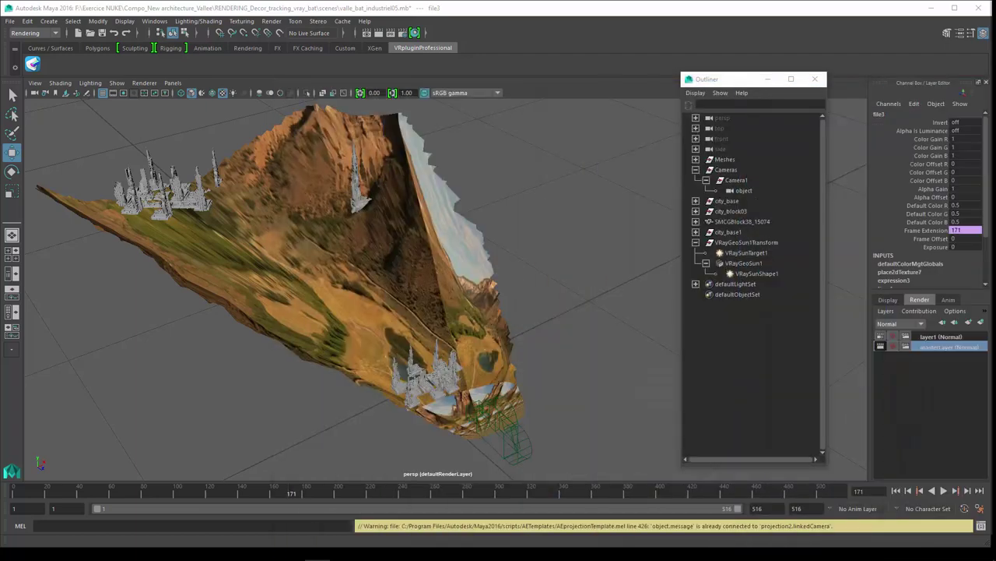
click(173, 83)
mouse_move(187, 93)
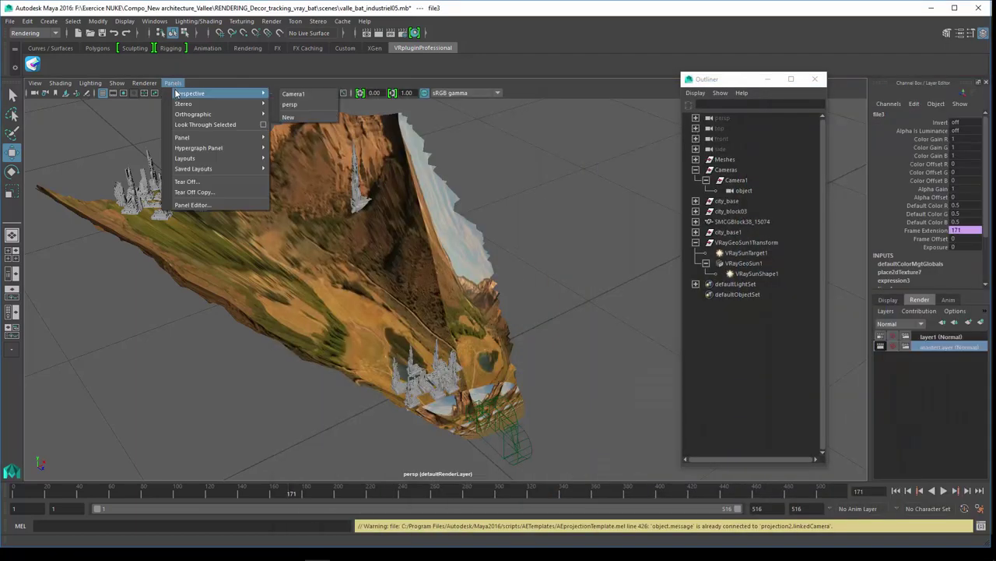
click(299, 97)
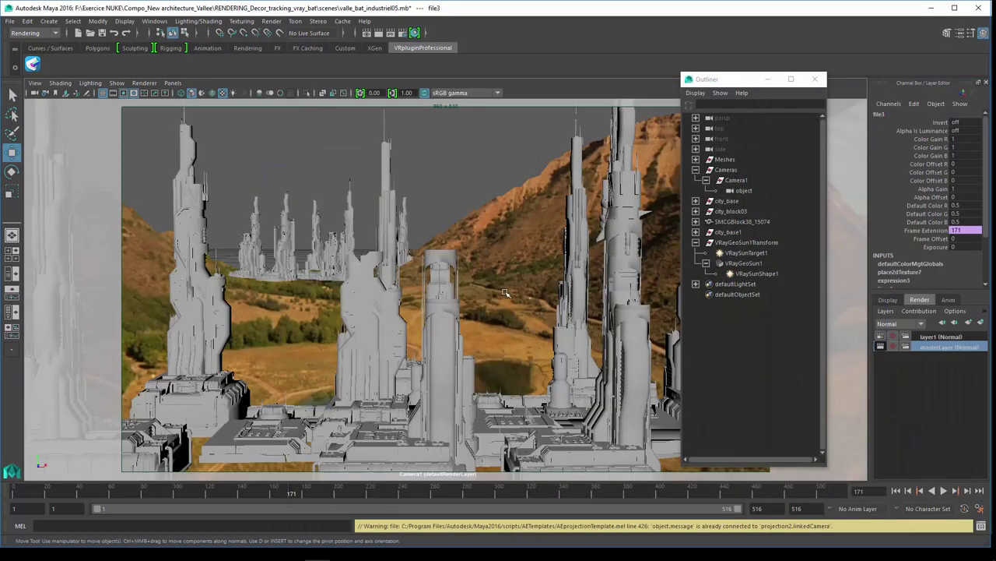
Scrub the timeline through frames 251, 332 and 373, ending back on frame 23
click(418, 492)
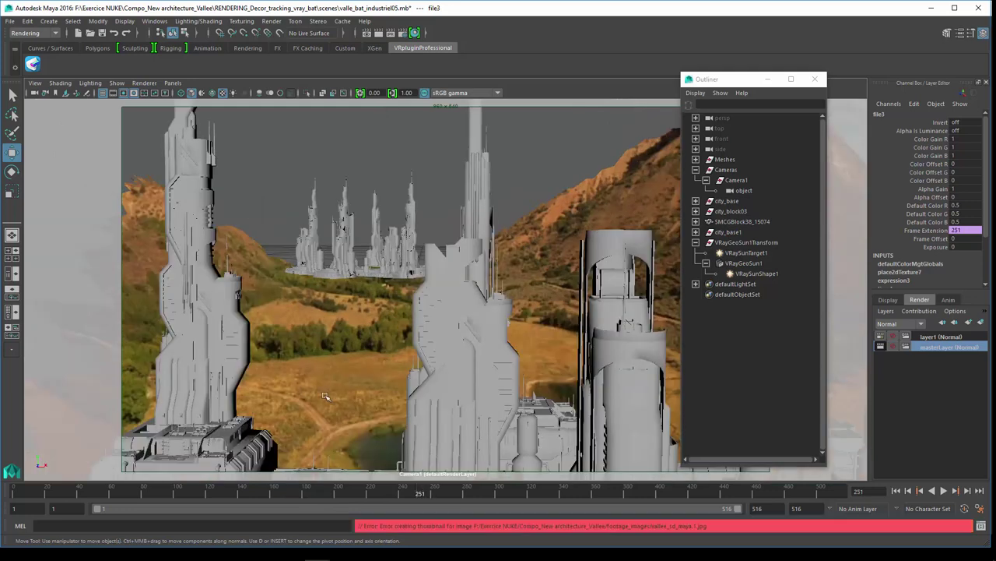
click(550, 495)
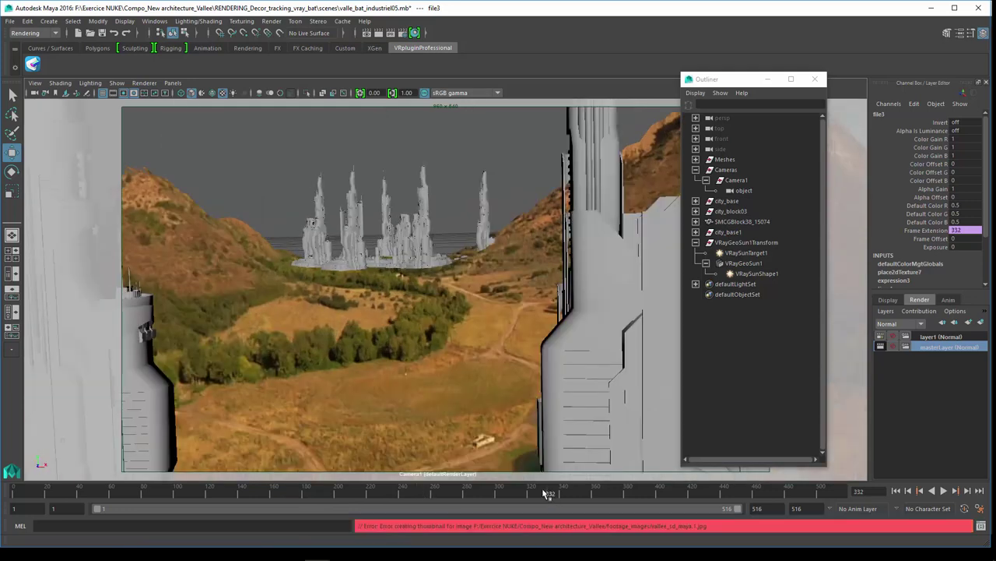
drag(548, 495, 616, 494)
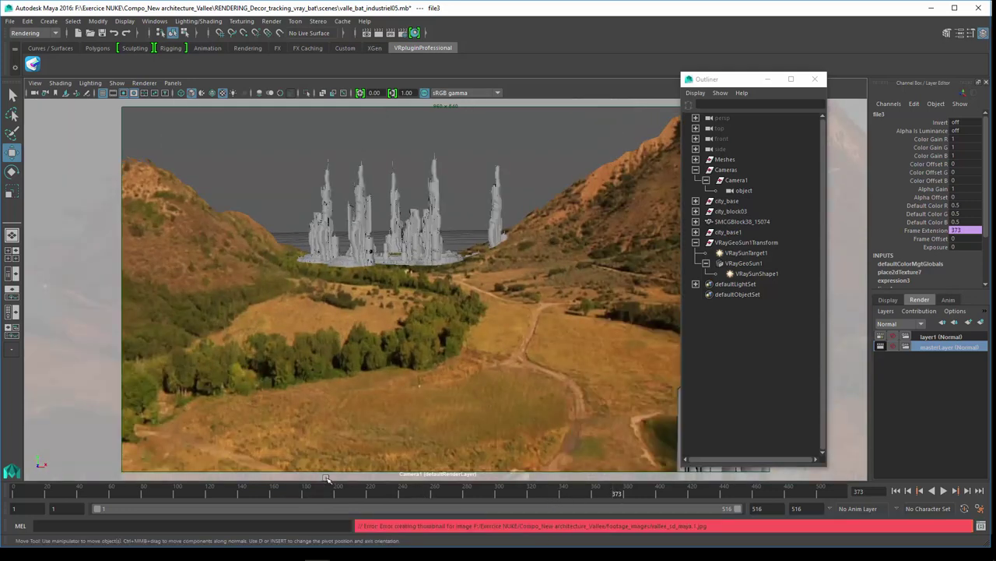
drag(249, 496, 51, 488)
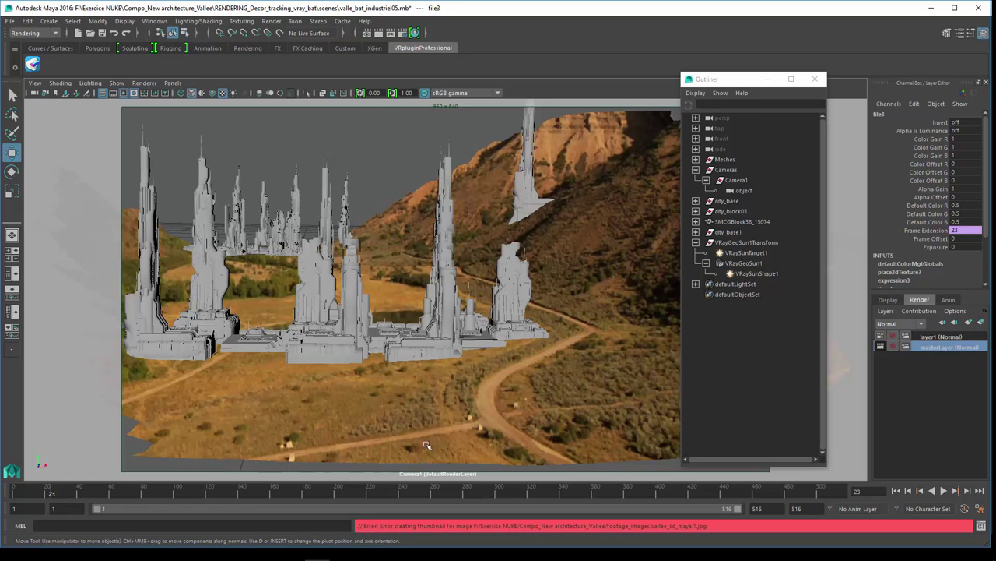
Raise the city_block03 building slightly, make layer1 the active render layer, and select the terrain
click(323, 362)
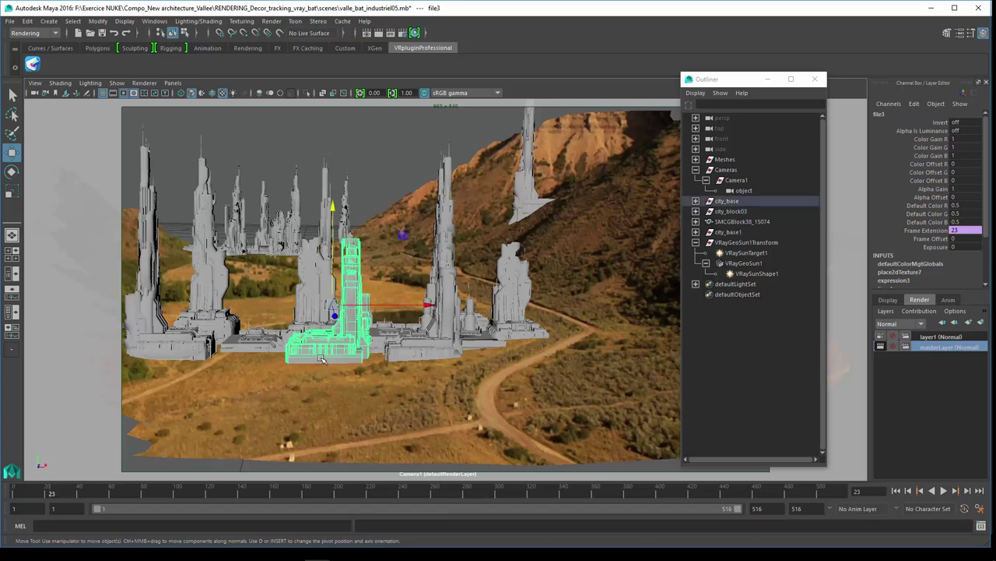
drag(331, 208, 338, 202)
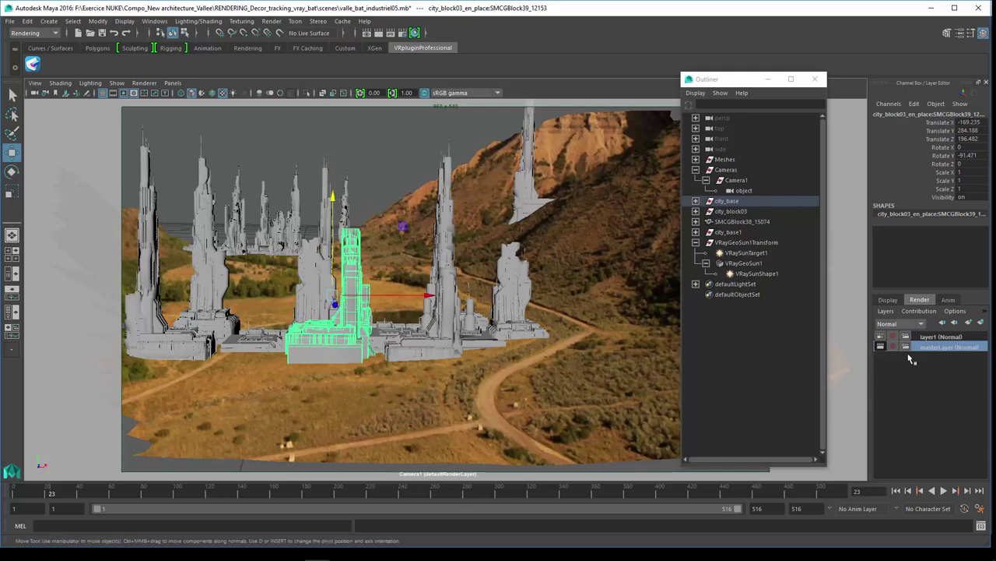
click(933, 338)
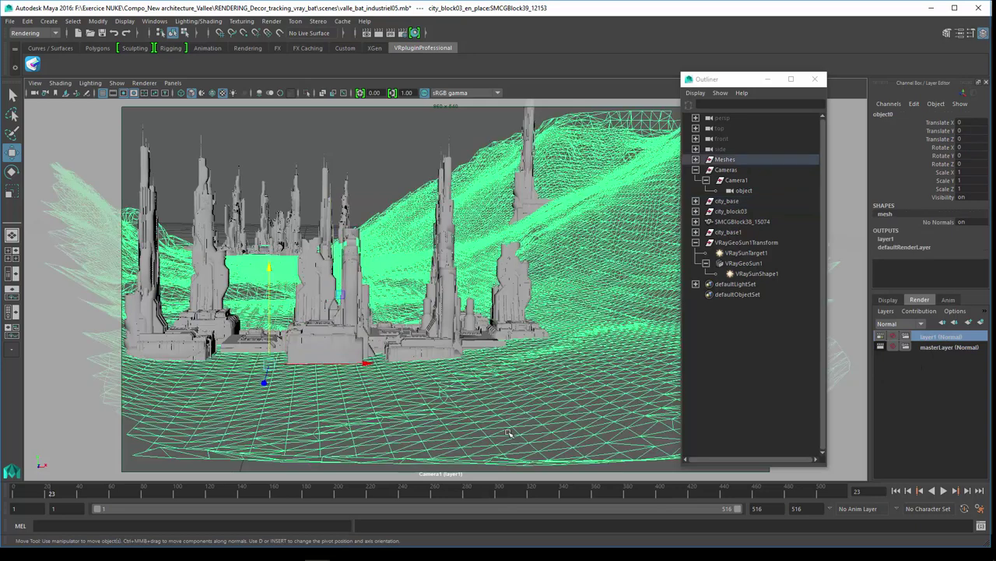
click(510, 434)
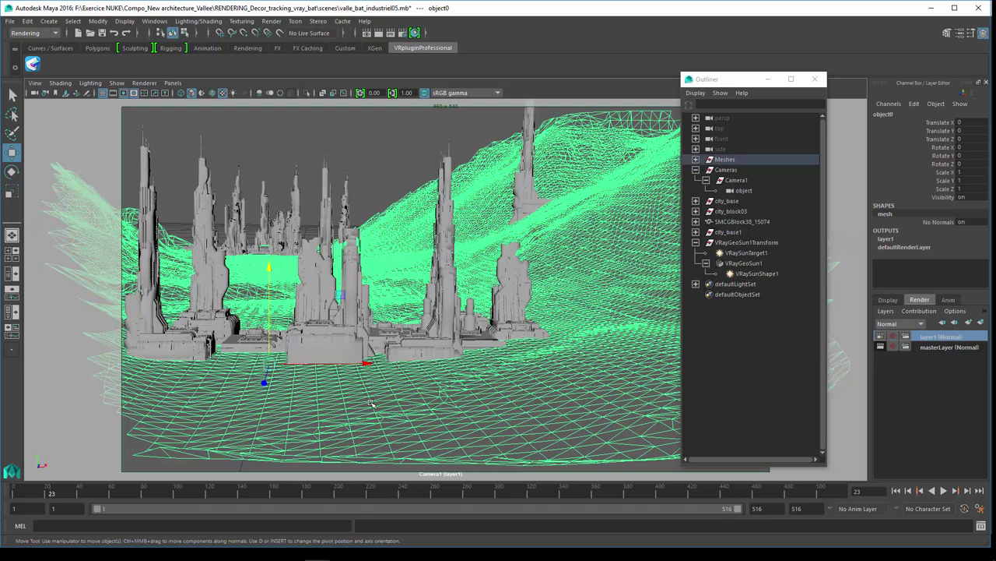
click(173, 82)
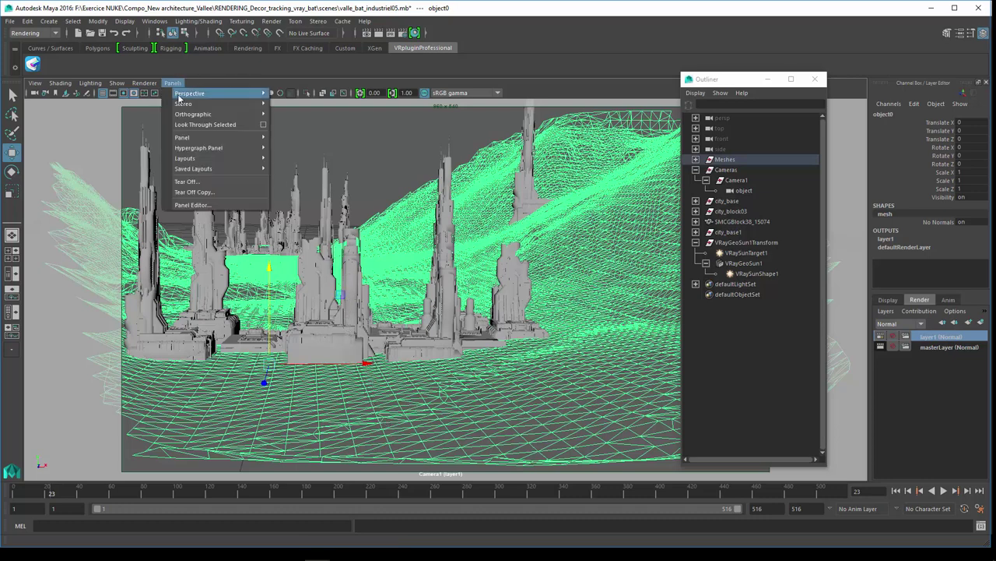
mouse_move(187, 95)
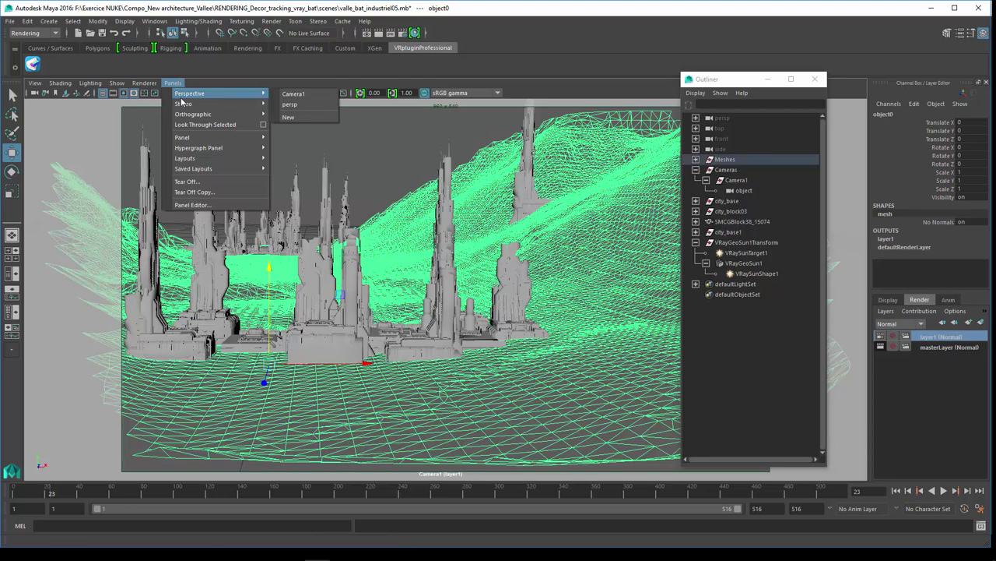
click(304, 105)
drag(321, 299, 338, 311)
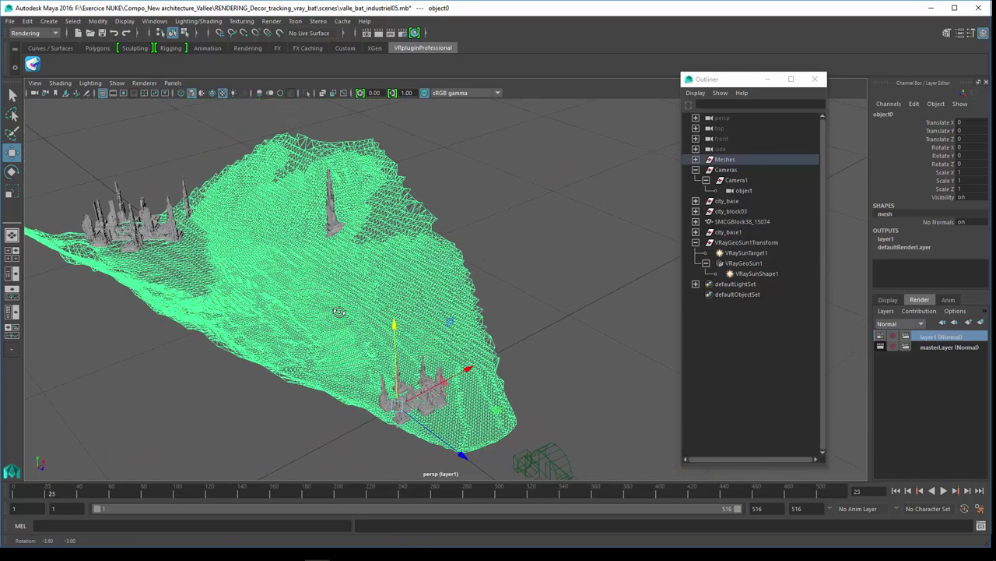
scroll(339, 311, up, 3)
scroll(464, 408, down, 1)
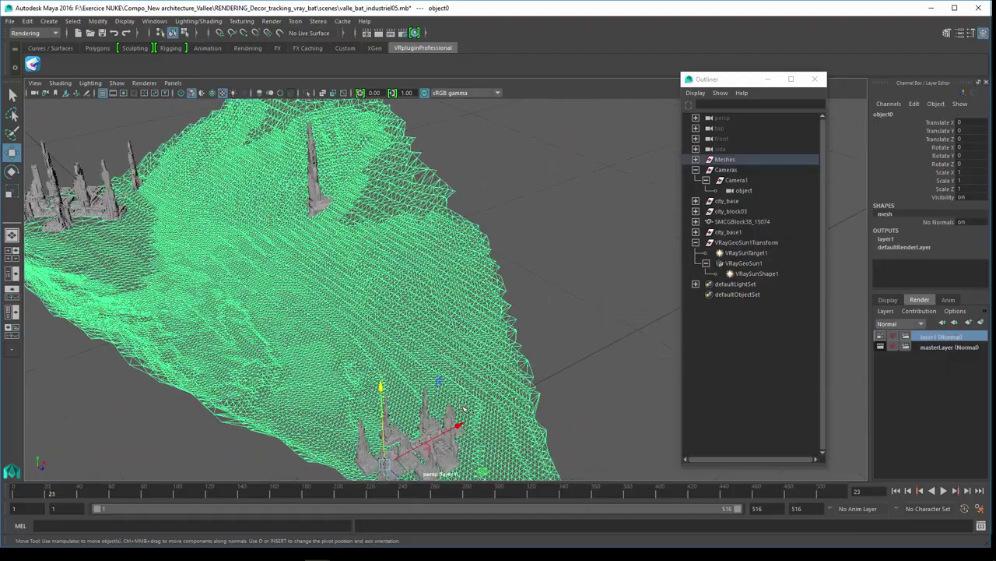
mouse_move(464, 408)
mouse_down()
mouse_move(426, 372)
mouse_move(471, 368)
mouse_up()
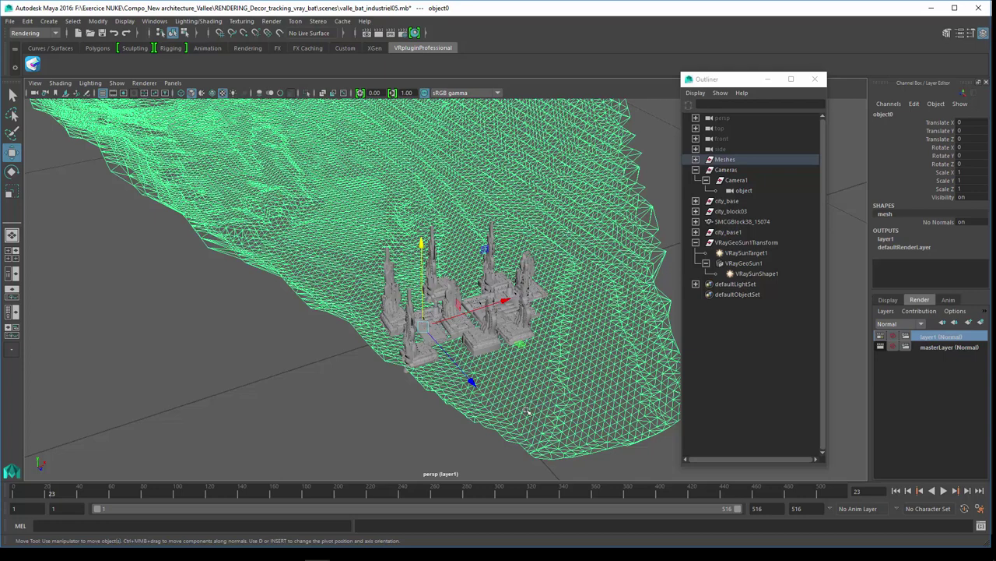
drag(528, 421, 531, 328)
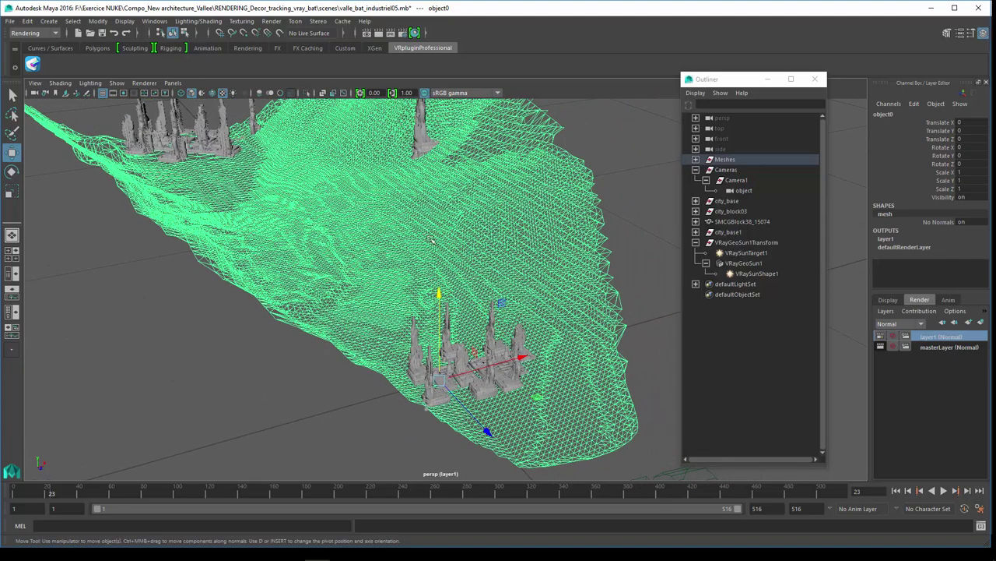
scroll(566, 312, down, 1)
scroll(545, 327, down, 2)
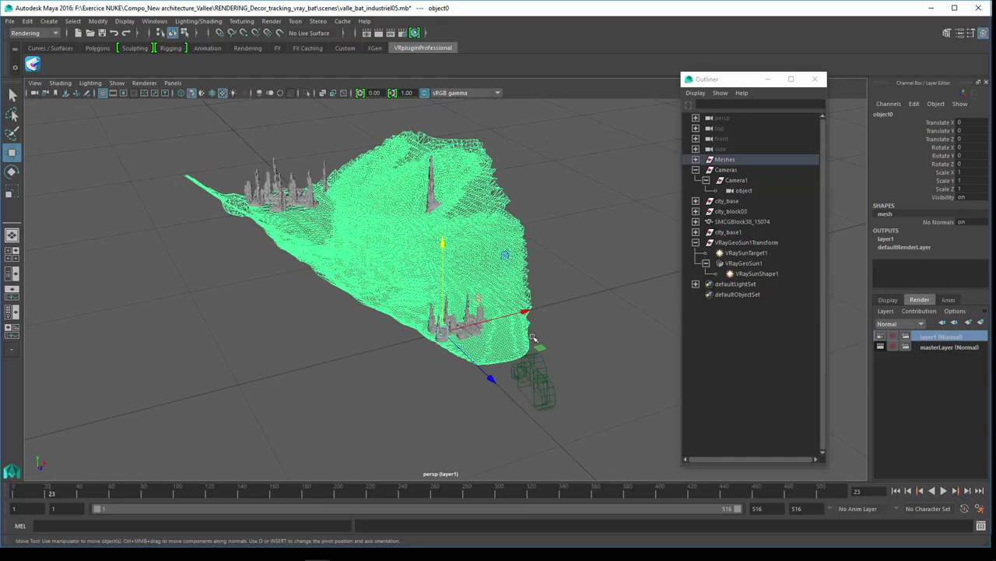
scroll(532, 339, down, 1)
scroll(525, 356, down, 1)
scroll(525, 354, up, 2)
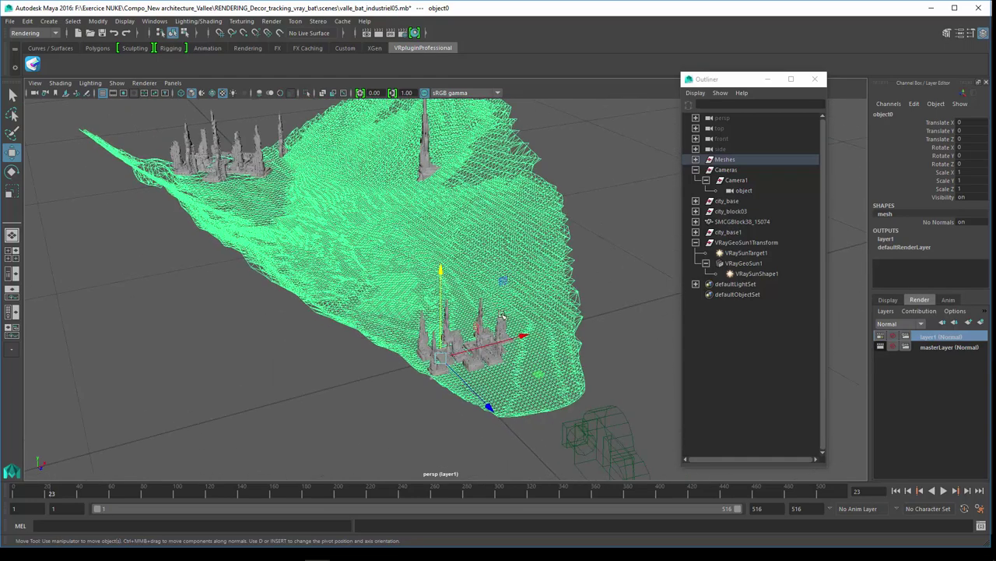
scroll(492, 319, down, 1)
scroll(492, 316, down, 2)
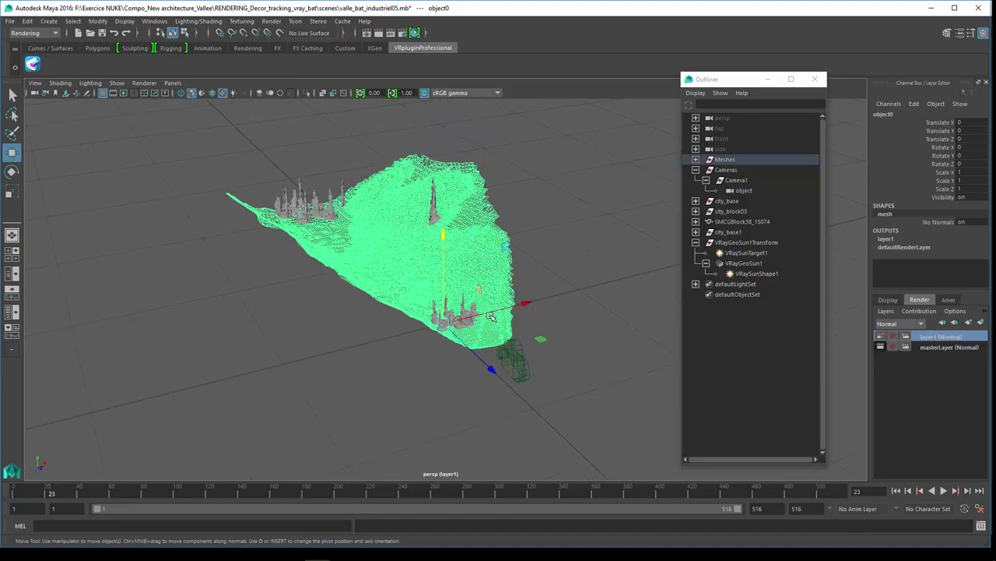
scroll(492, 319, up, 1)
scroll(494, 326, up, 1)
scroll(499, 374, up, 2)
scroll(513, 405, down, 1)
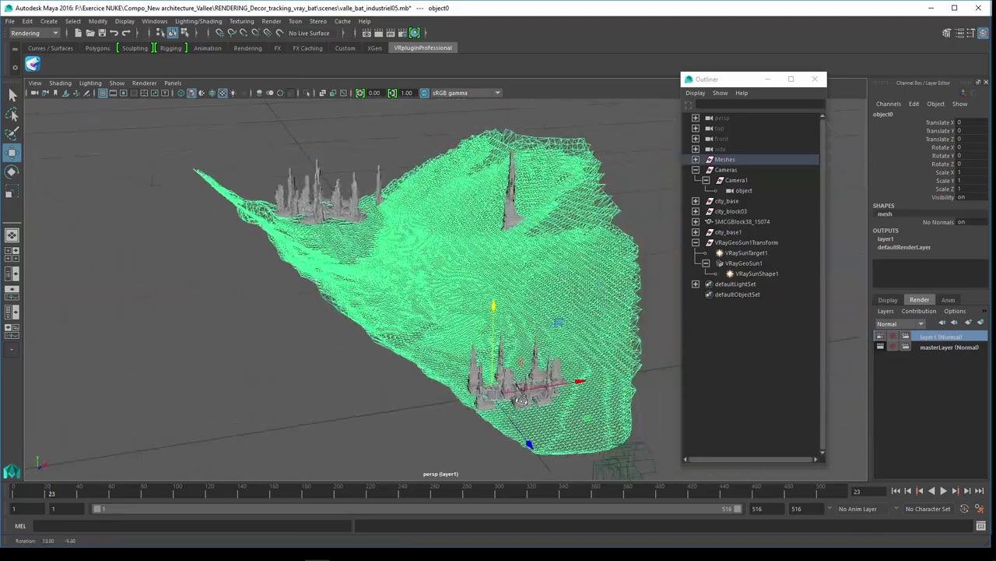
scroll(522, 400, up, 1)
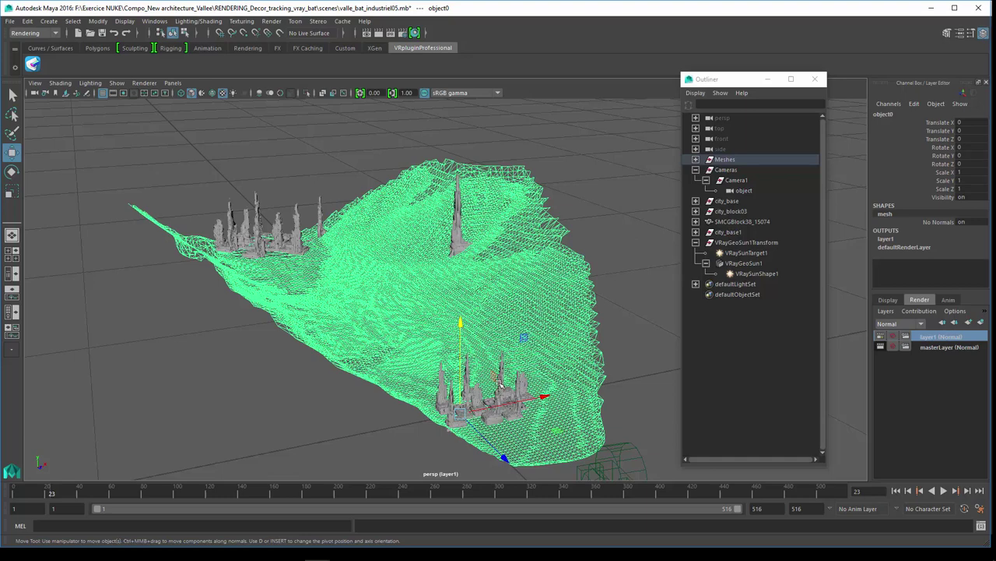
click(501, 384)
click(424, 341)
click(173, 83)
mouse_move(185, 95)
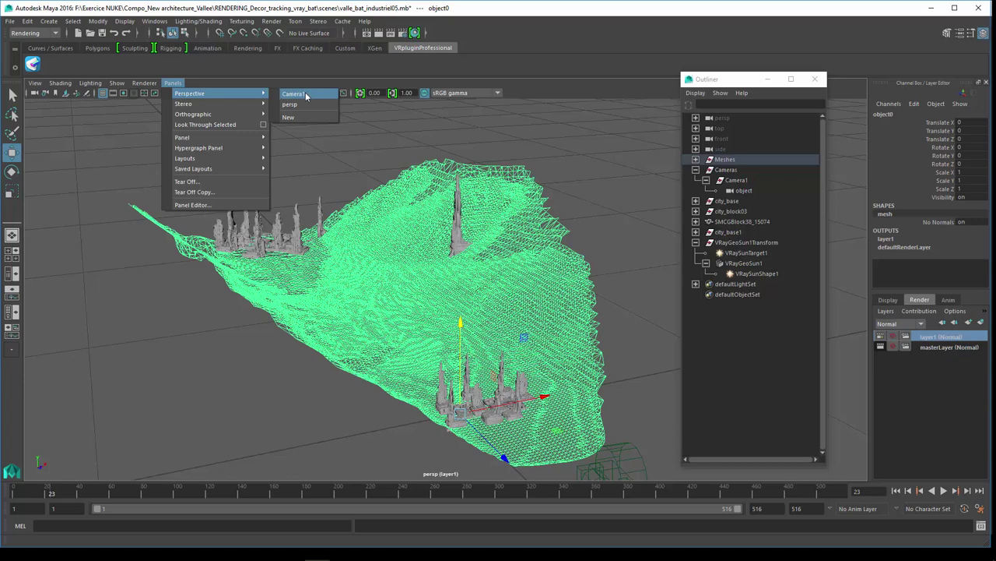
click(294, 95)
Select the central building and show layer1's V-Ray Render Elements: Extra_Tex, GI, Lighting, Object_ID, Shadow
click(352, 259)
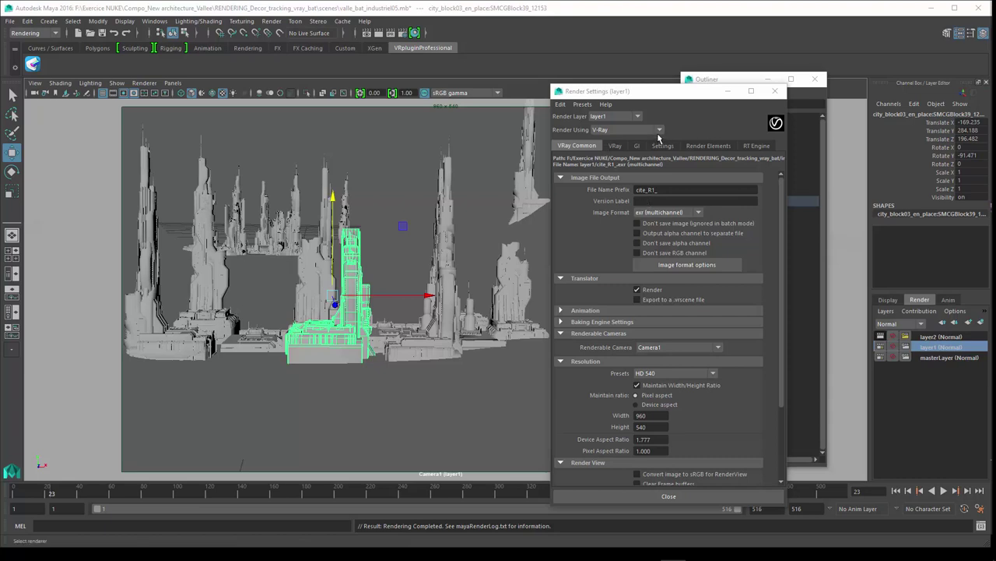
click(700, 146)
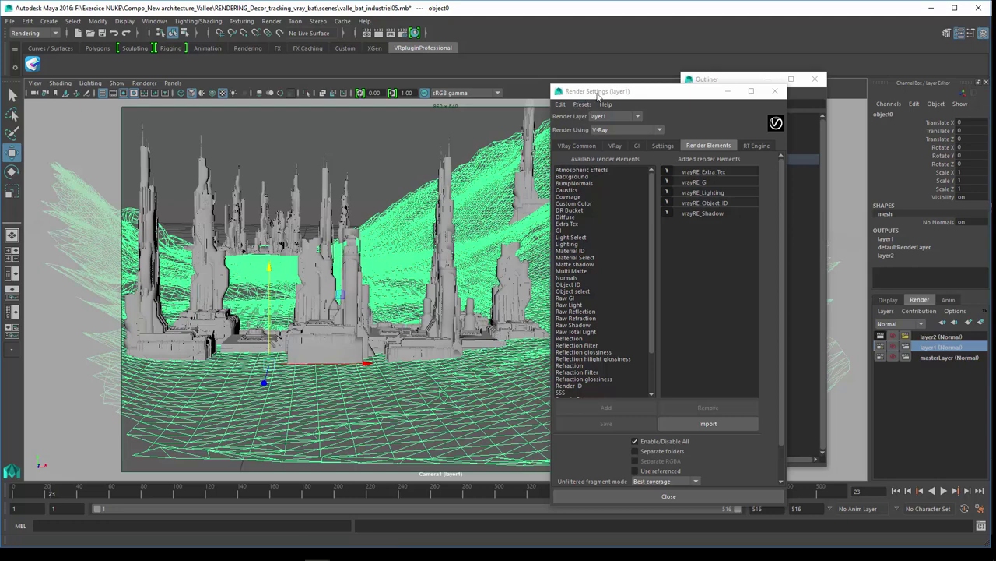
drag(599, 93, 695, 119)
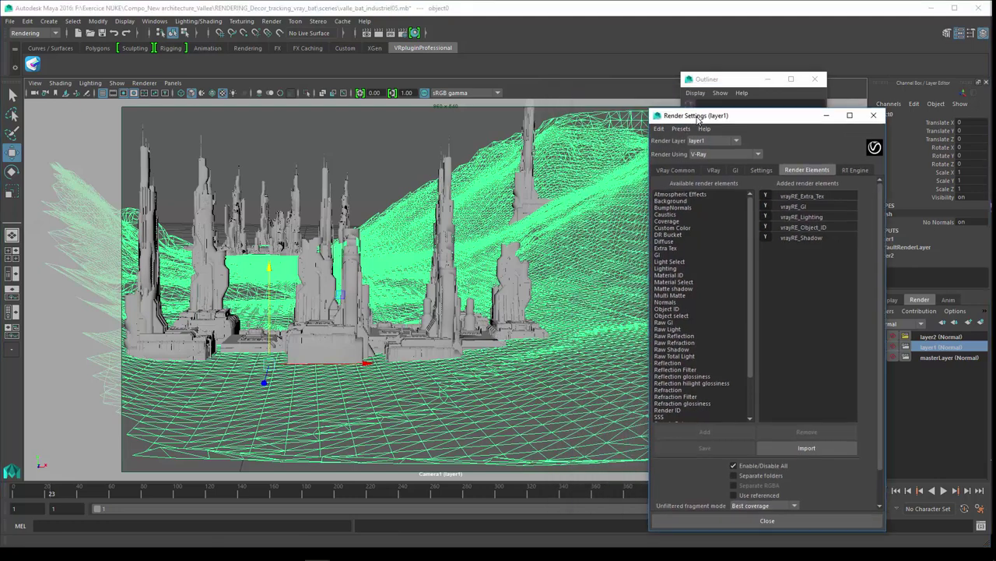
click(523, 187)
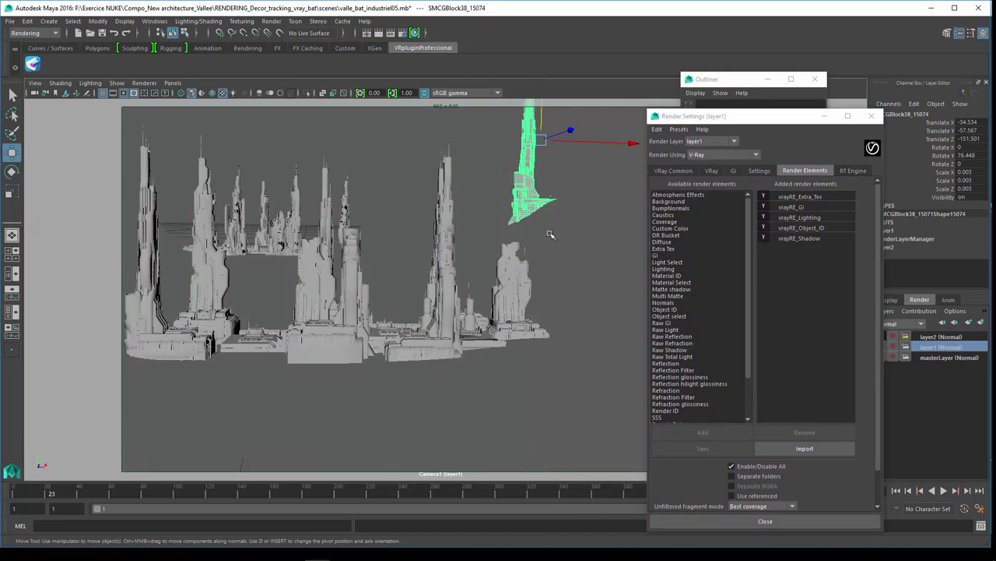
click(549, 234)
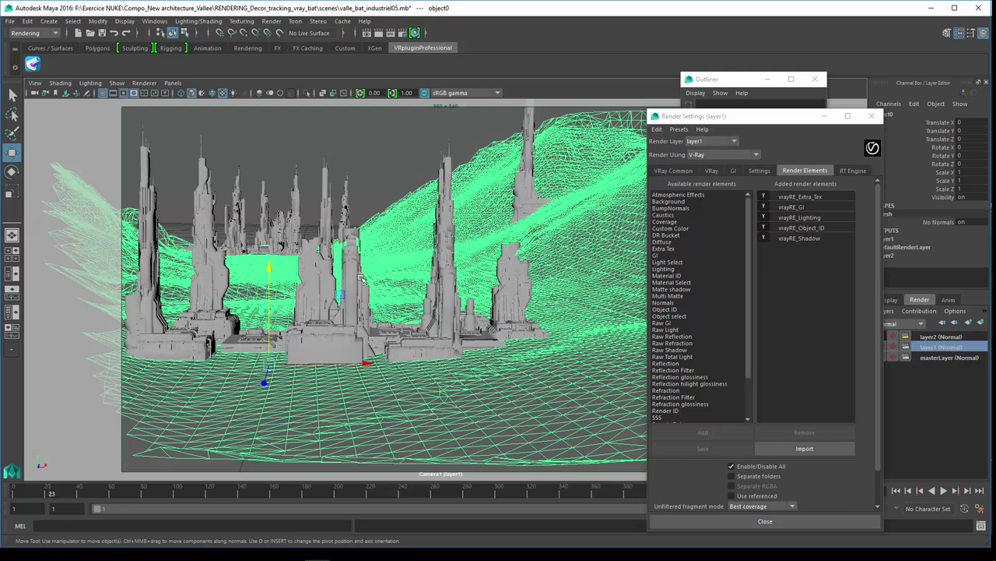
drag(759, 120, 696, 110)
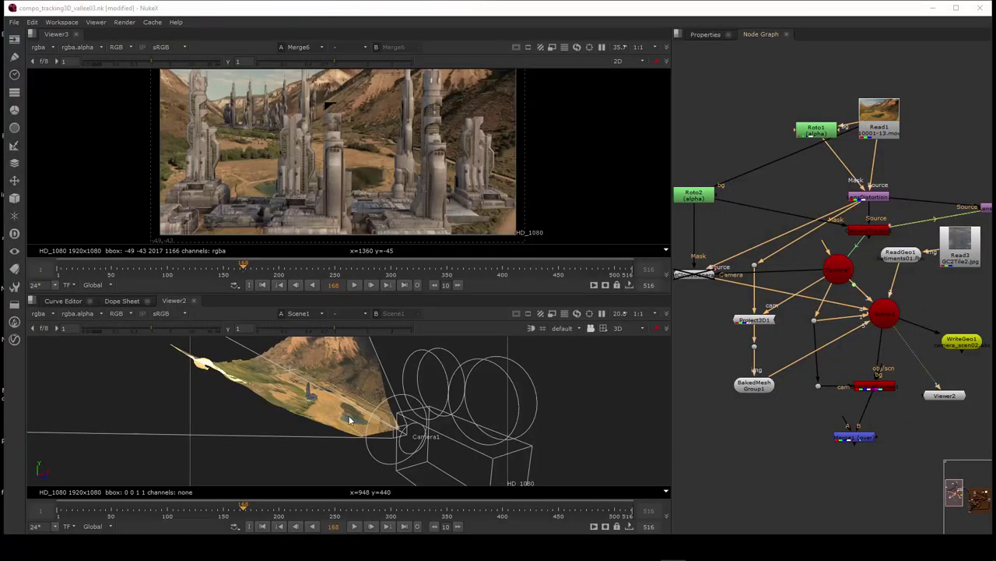
Orbit Viewer2 to inspect the terrain mesh and Camera1 from the side
drag(406, 432, 355, 401)
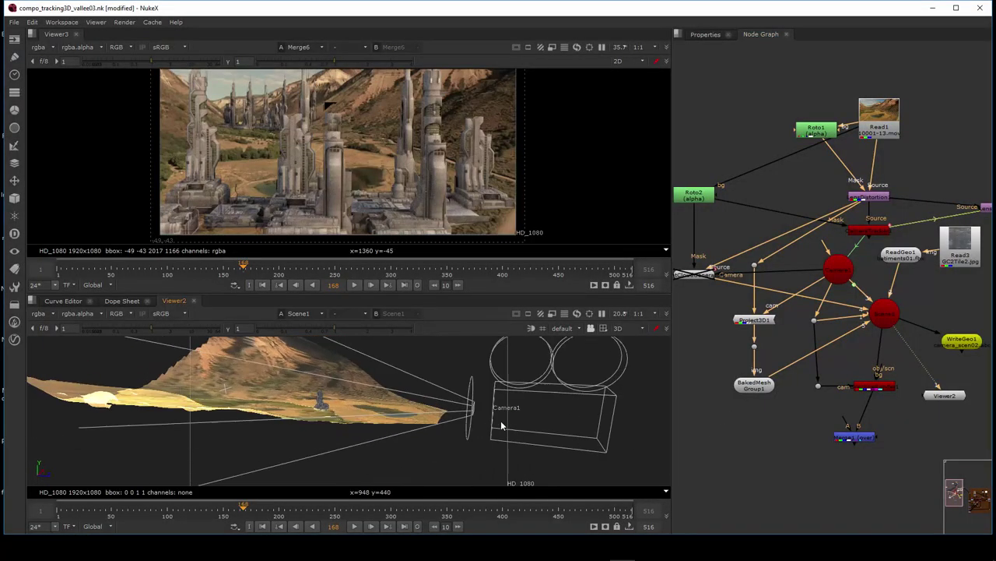
click(346, 405)
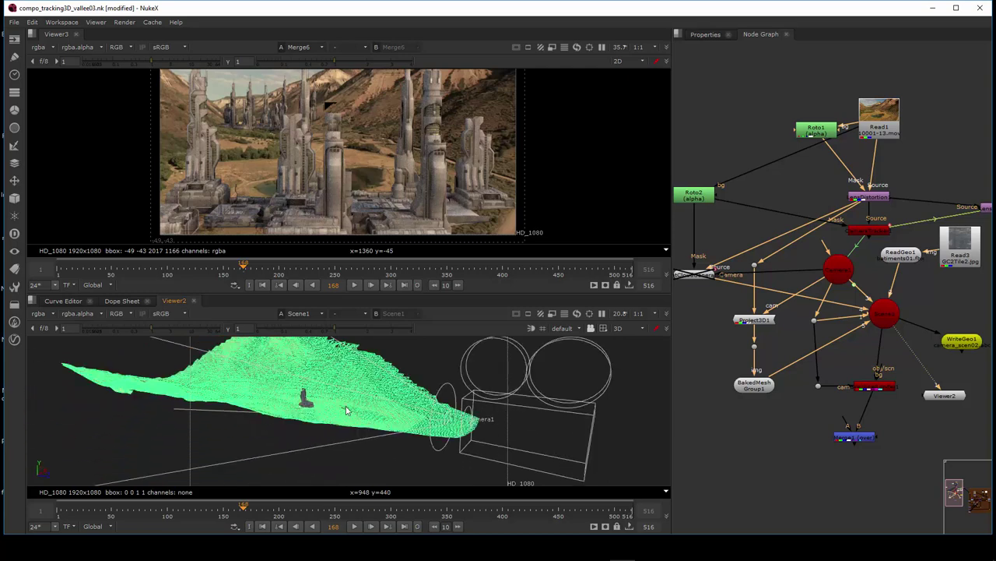
click(428, 369)
drag(433, 393, 313, 381)
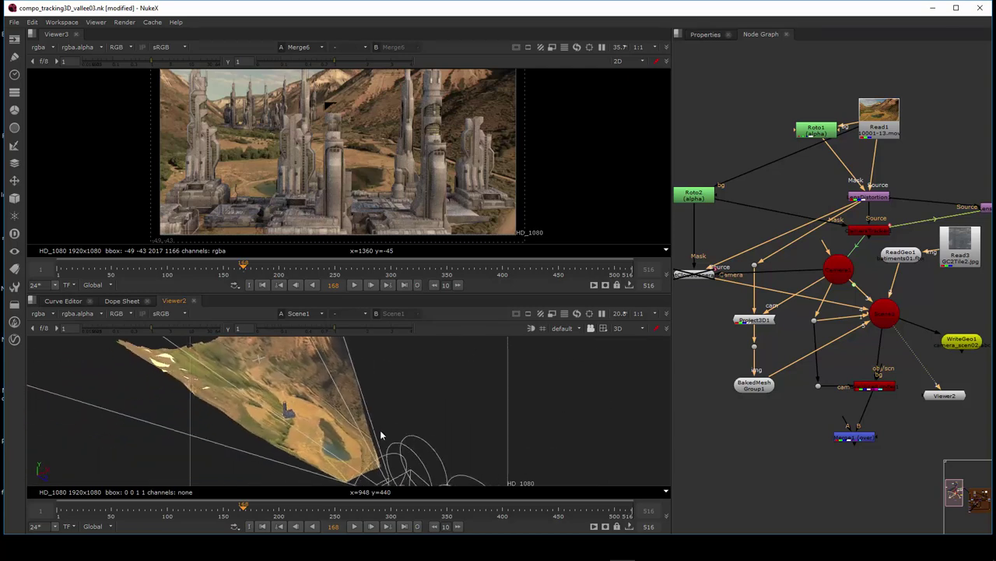
click(283, 397)
click(286, 401)
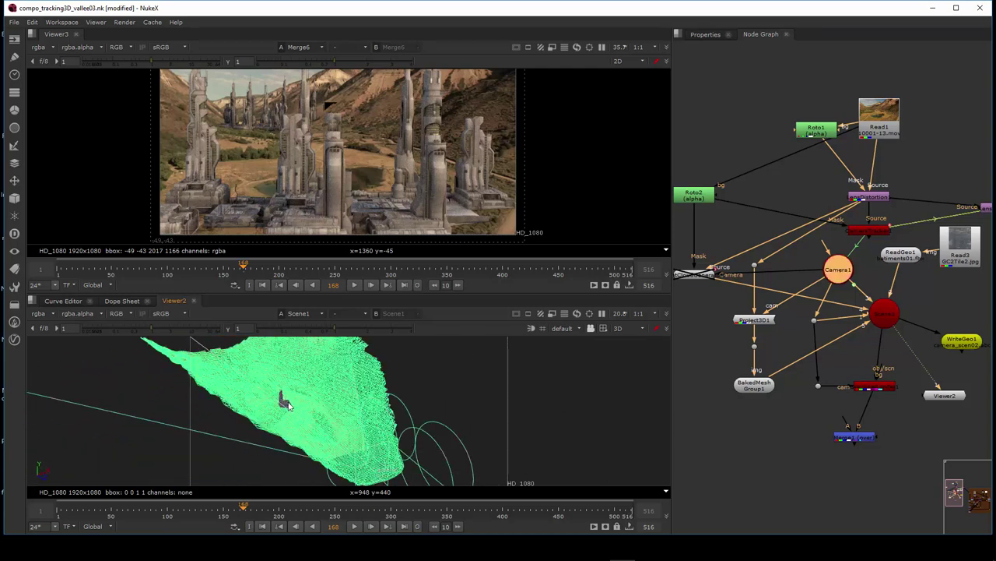
mouse_move(288, 403)
mouse_down()
mouse_move(369, 404)
mouse_move(314, 394)
mouse_move(360, 396)
mouse_up()
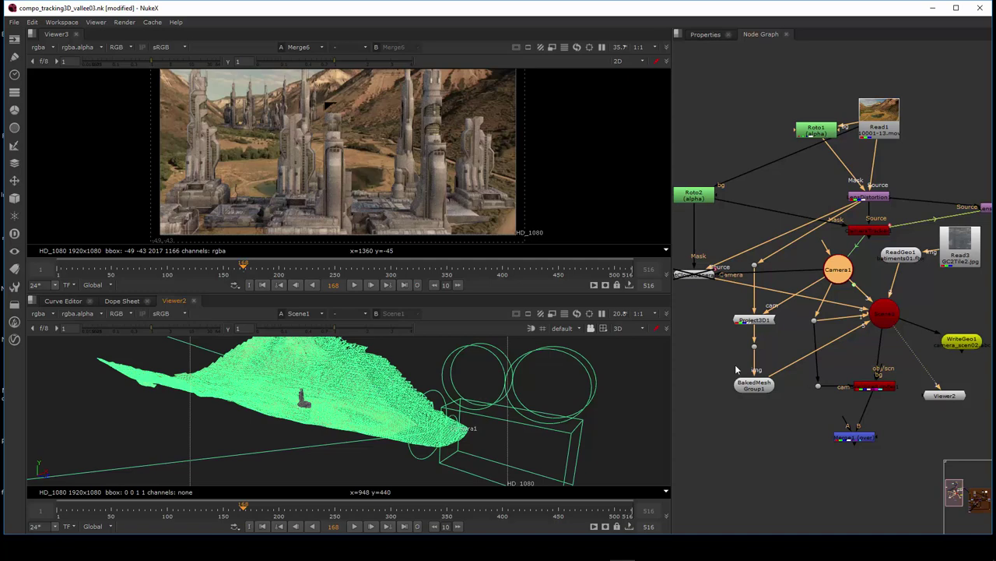
Widen the Node Graph panel and marquee-select all the 3D tracking nodes
drag(673, 331, 566, 330)
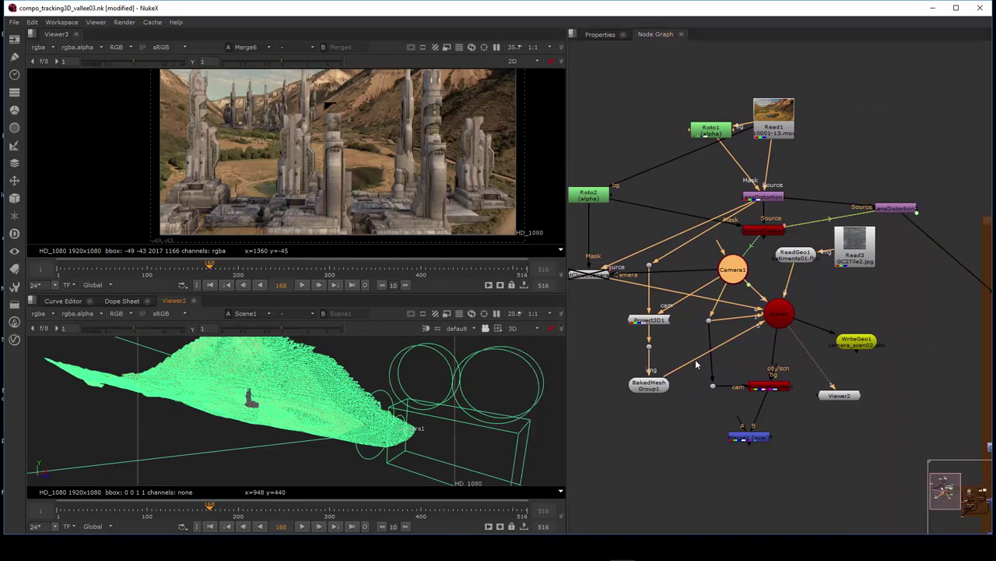
mouse_move(706, 400)
mouse_down()
mouse_move(721, 392)
mouse_move(703, 383)
mouse_move(741, 387)
mouse_up()
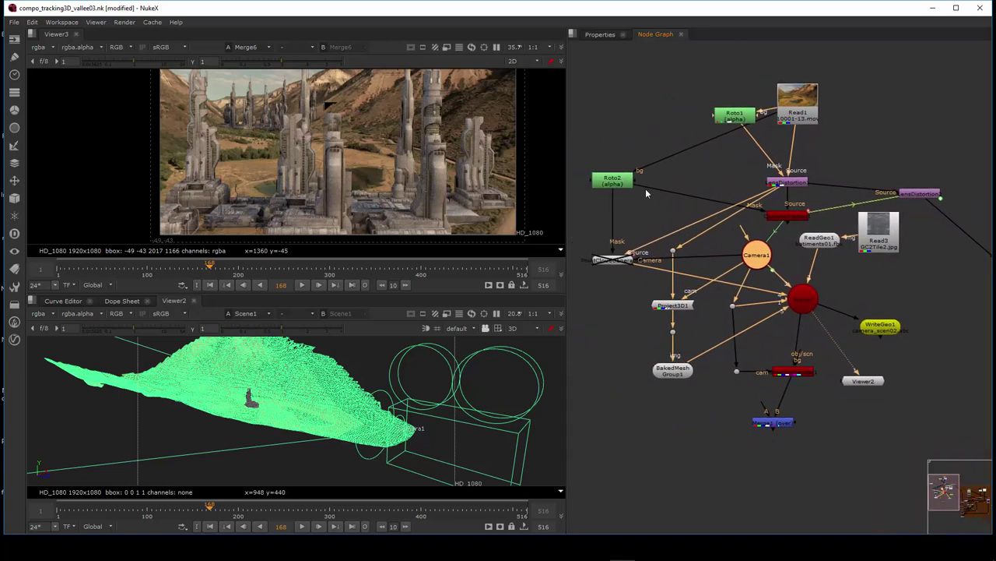
drag(578, 65, 969, 449)
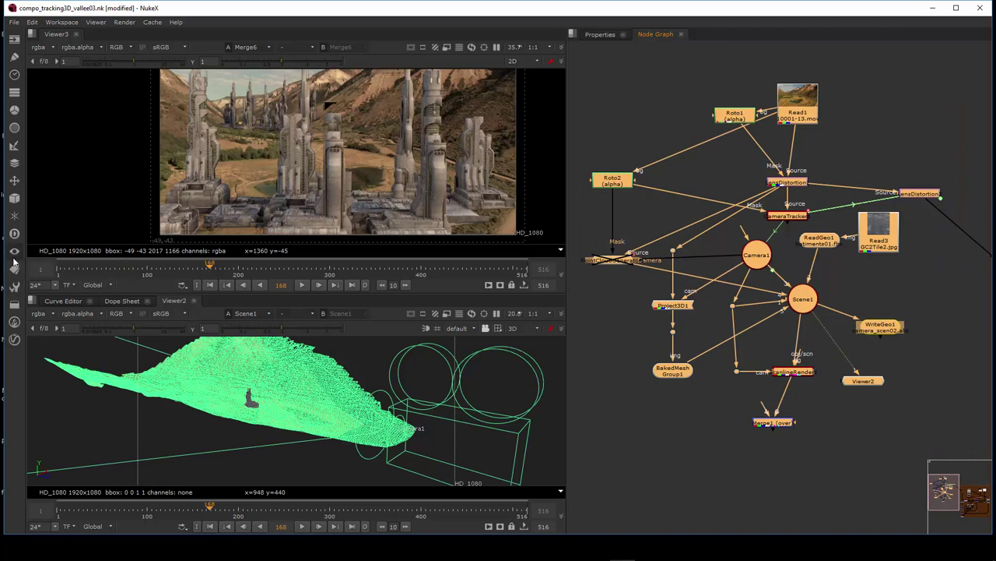
Wrap the selected 3D tracking nodes in a backdrop named Compo3D beside the Composition backdrop
click(14, 305)
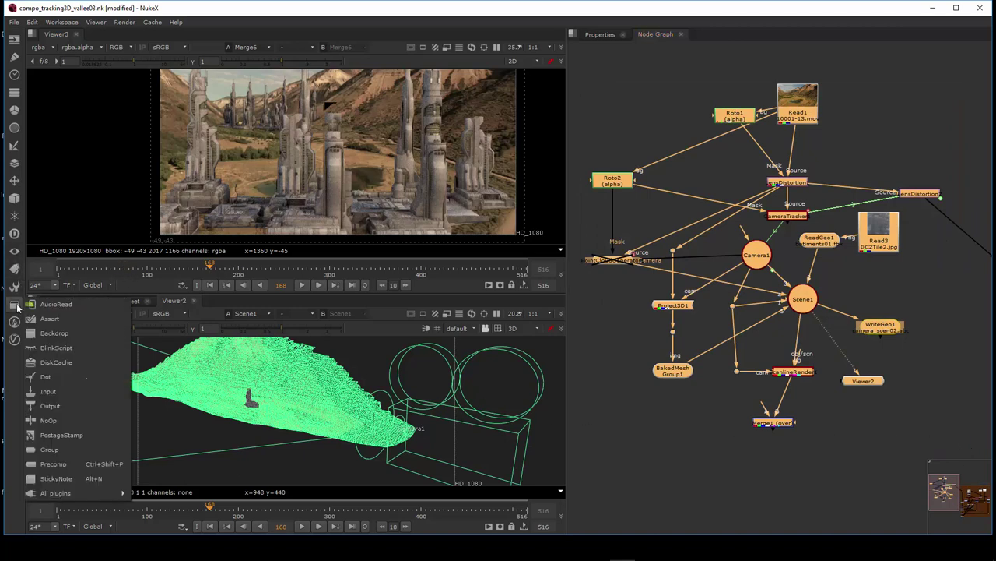
click(69, 333)
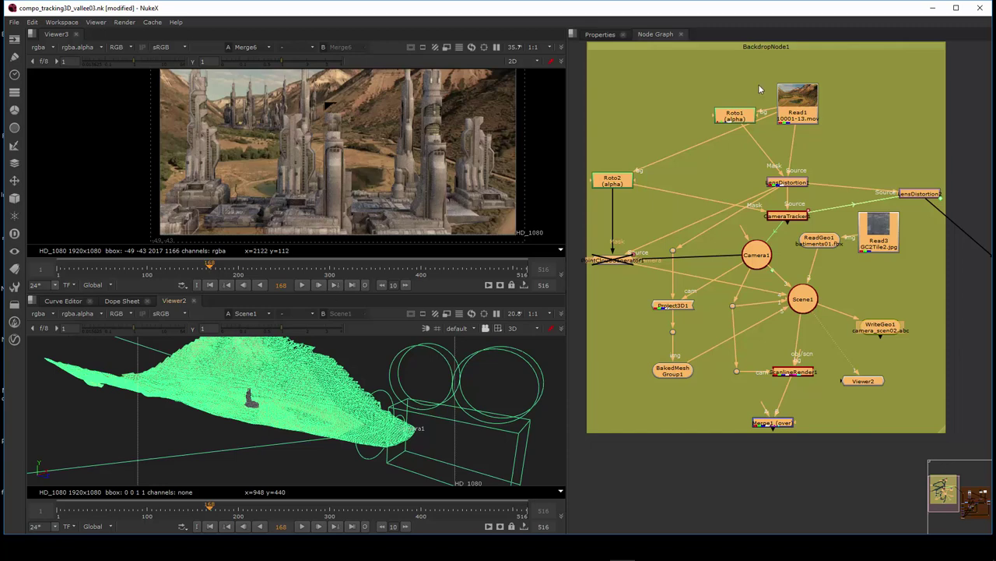
click(610, 35)
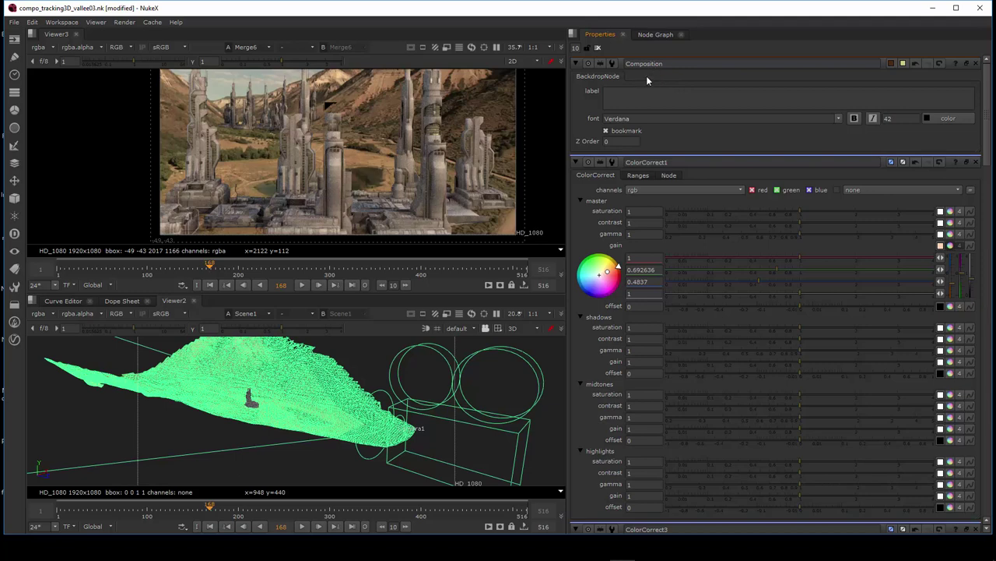
click(650, 35)
double_click(669, 51)
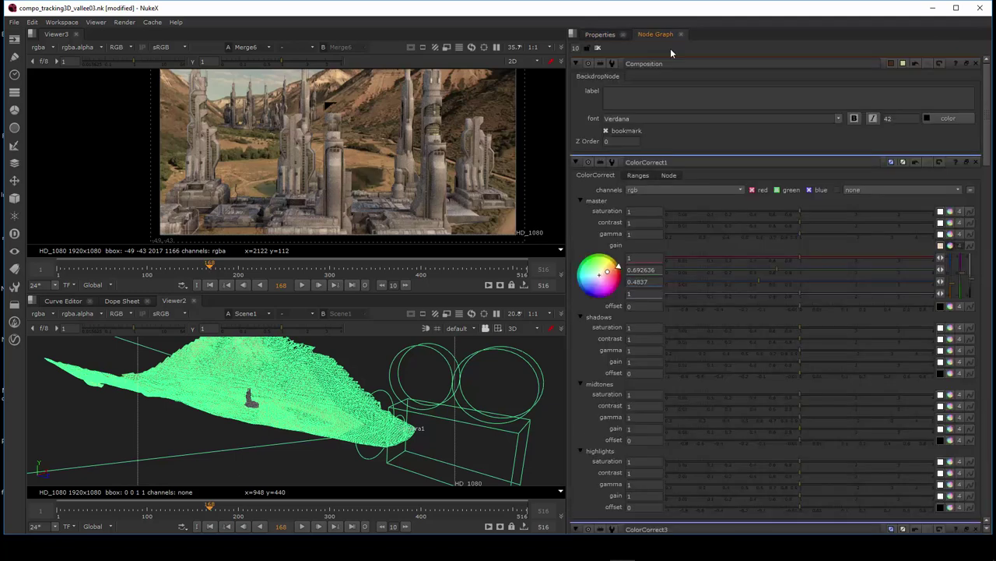
key(ctrl+a)
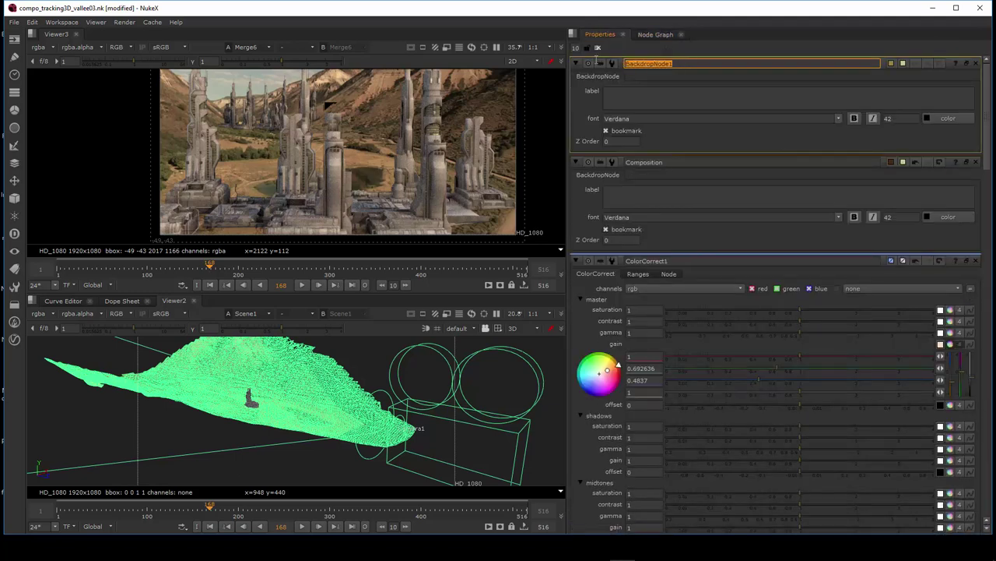
text(Compo3D)
click(658, 36)
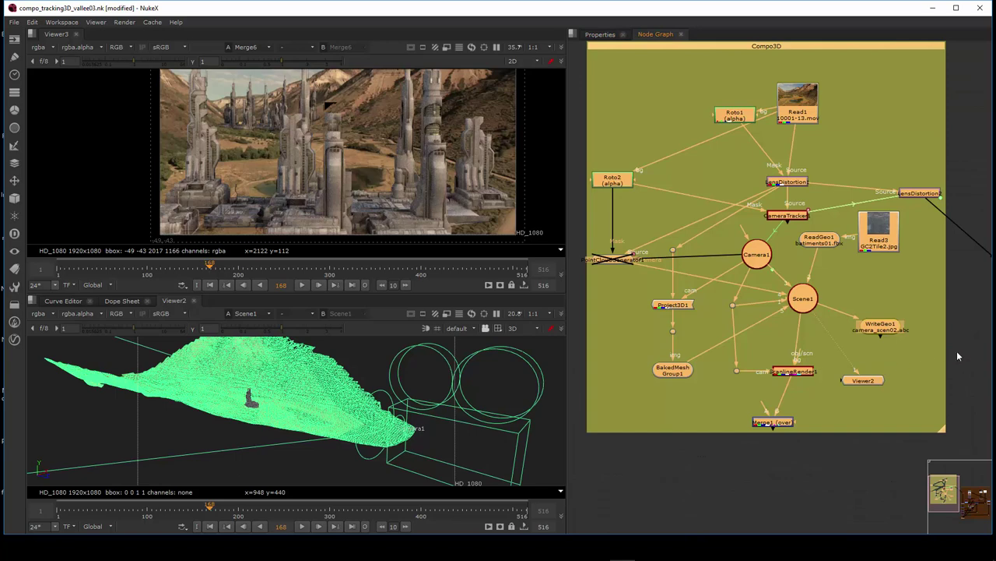
scroll(964, 330, down, 2)
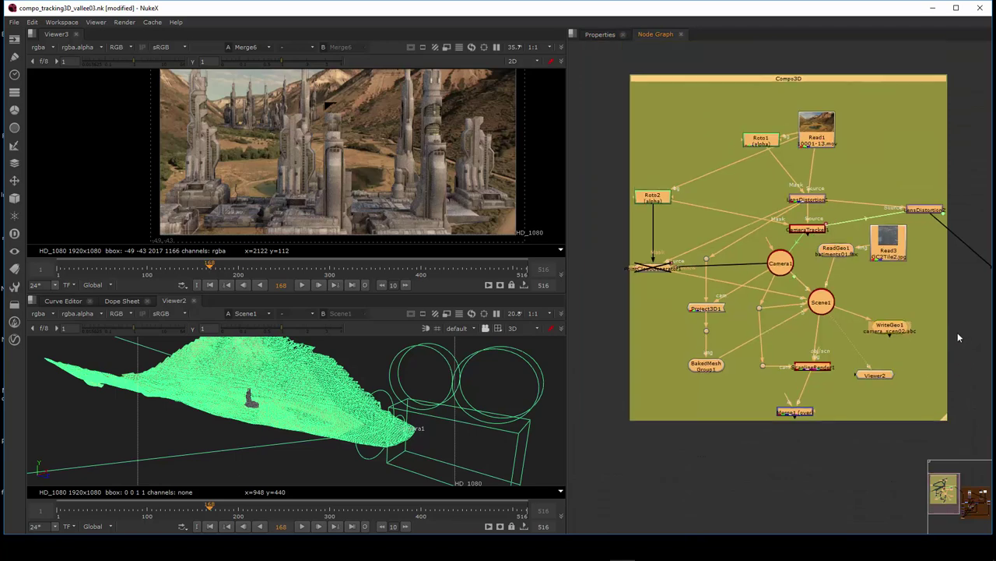
mouse_move(949, 334)
mouse_down()
mouse_move(602, 201)
mouse_move(578, 206)
mouse_up()
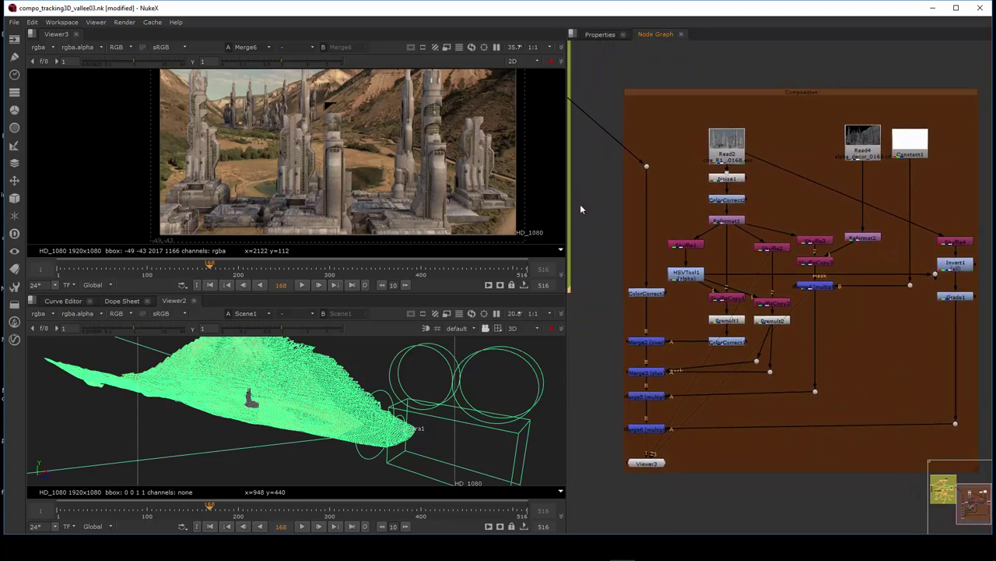
Shift Roto1 and Read1 up-left inside Compo3D, then pan to the Composition backdrop's nodes
drag(578, 207, 760, 299)
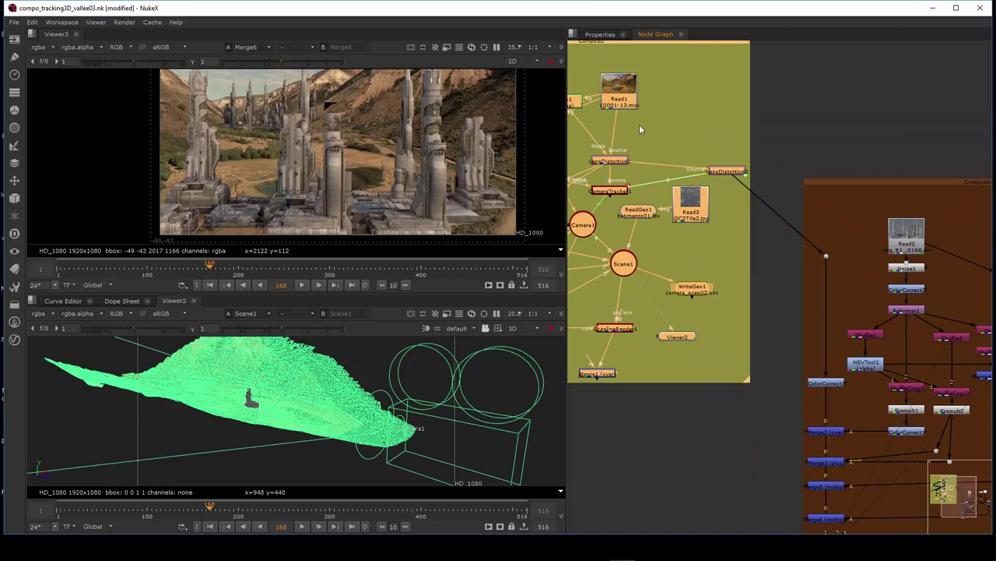
drag(679, 154, 748, 158)
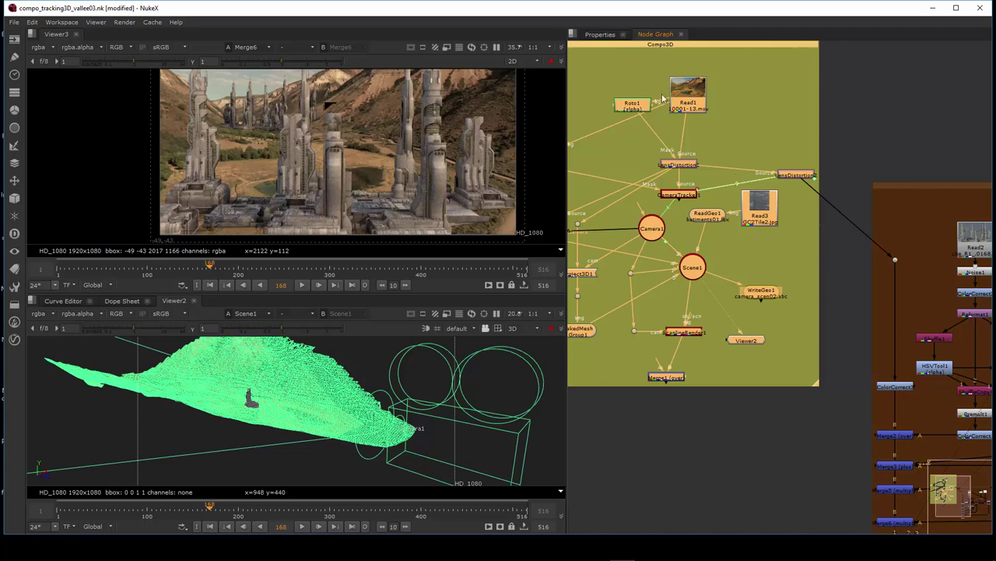
double_click(628, 104)
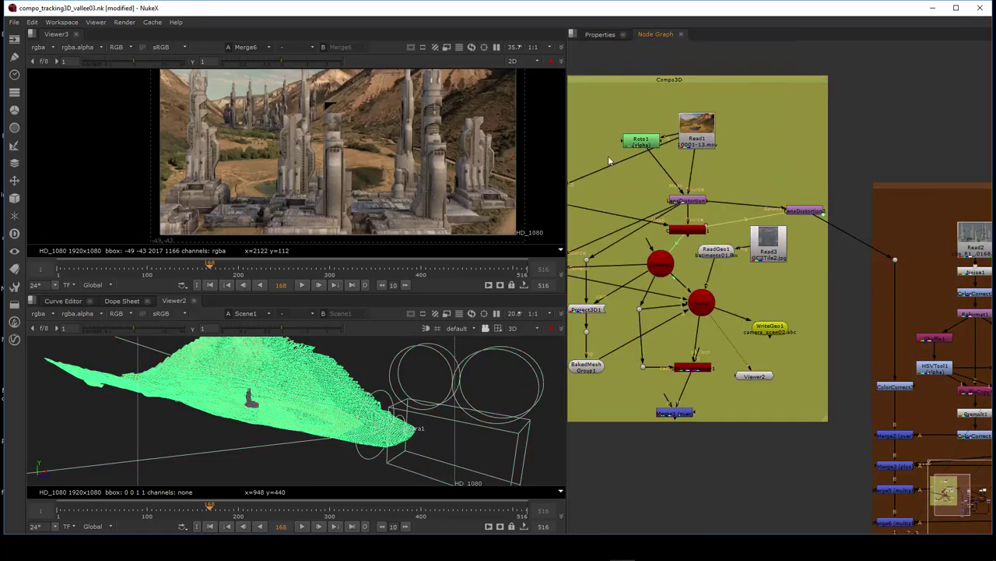
drag(638, 140, 611, 124)
drag(705, 137, 695, 132)
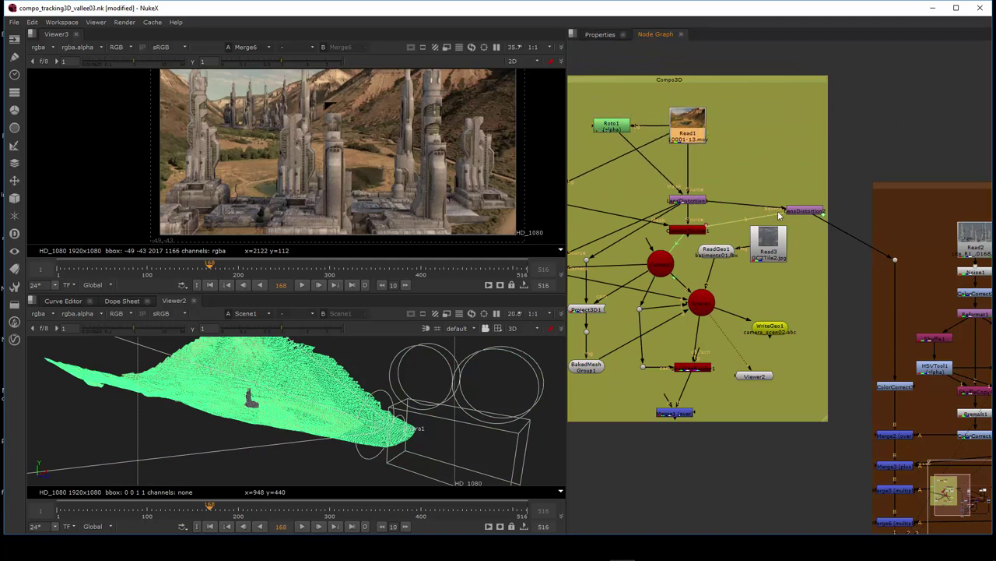
scroll(854, 275, up, 1)
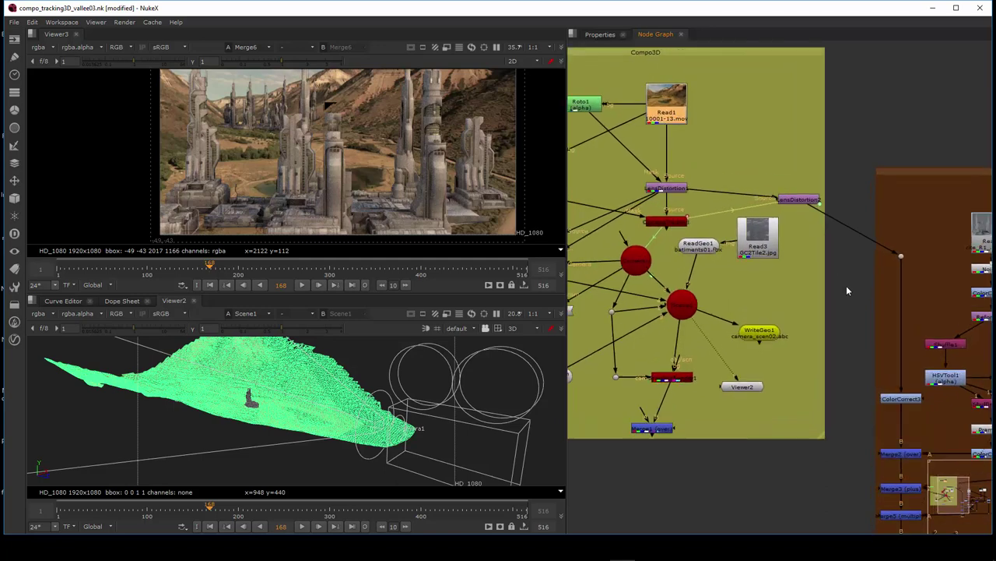
mouse_move(851, 295)
mouse_down()
mouse_move(784, 240)
mouse_move(615, 159)
mouse_up()
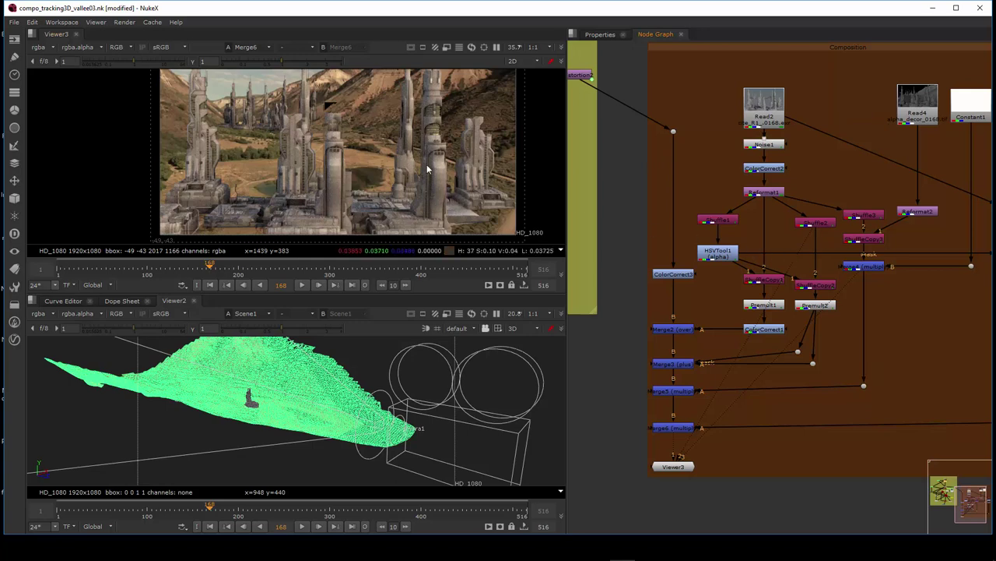
scroll(412, 181, down, 2)
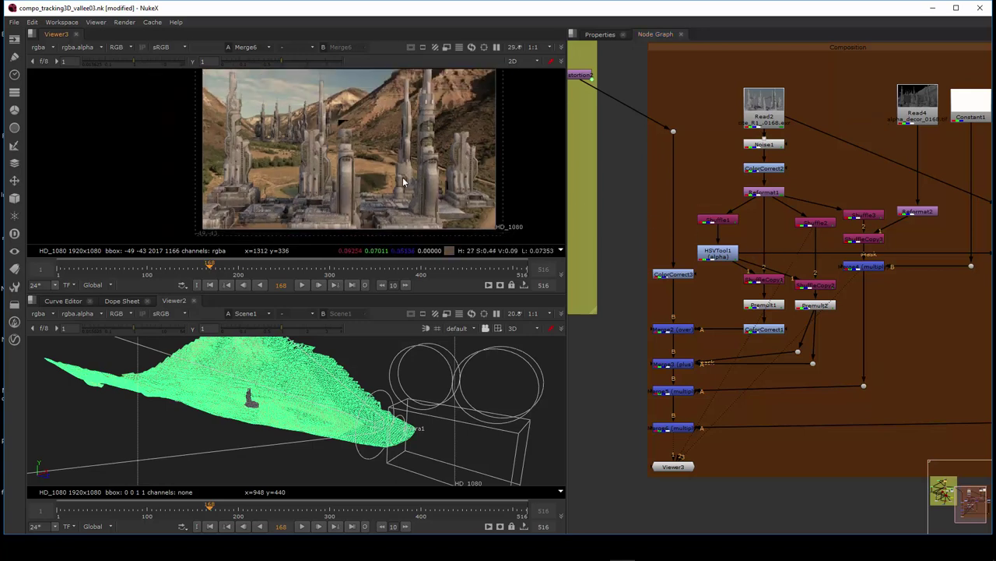
scroll(379, 188, up, 1)
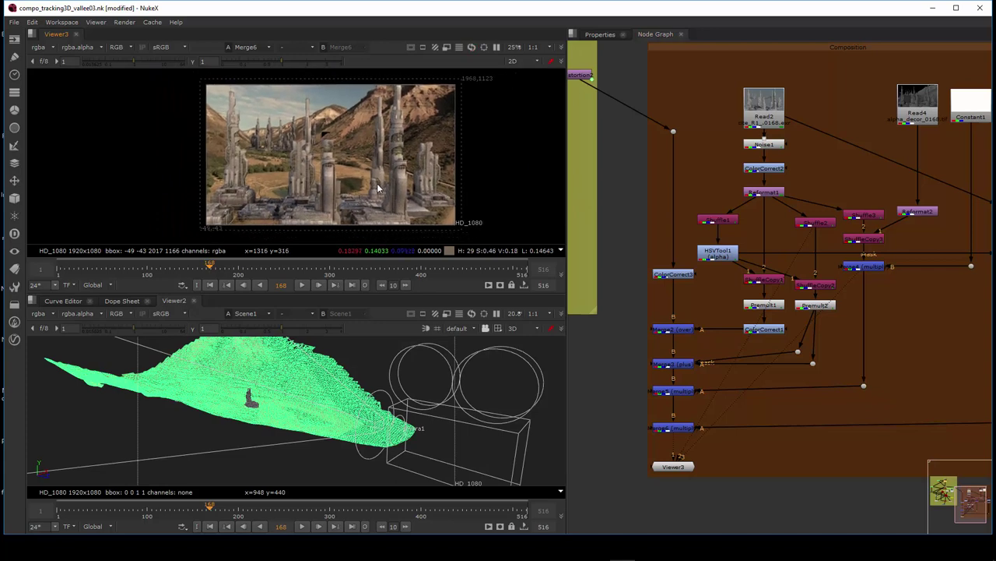
click(171, 272)
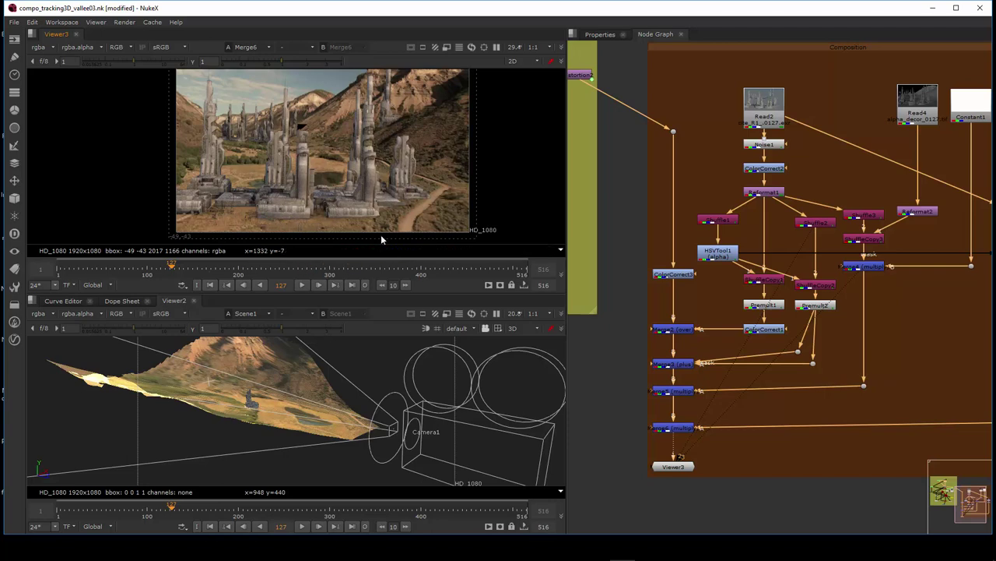
click(348, 269)
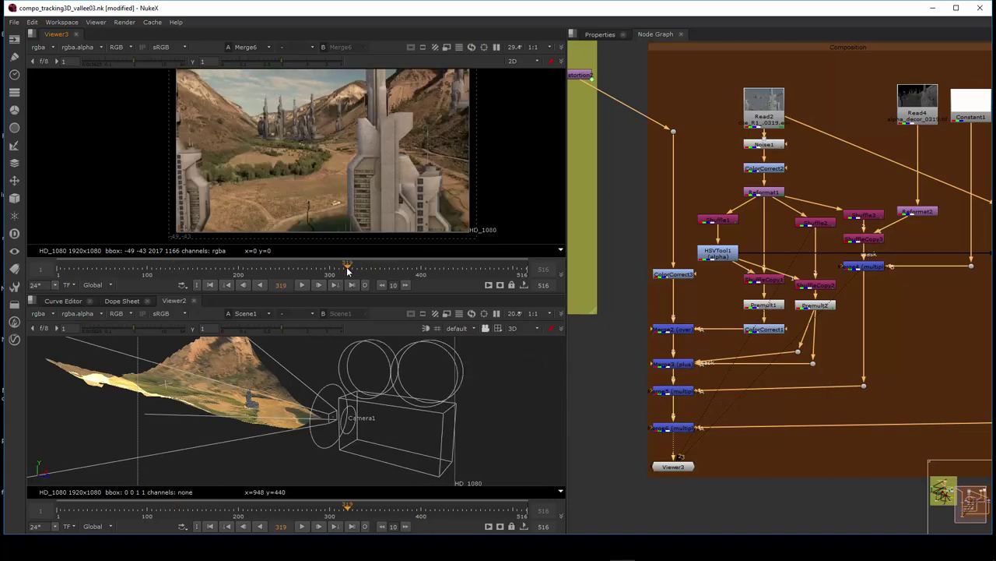
drag(348, 269, 275, 269)
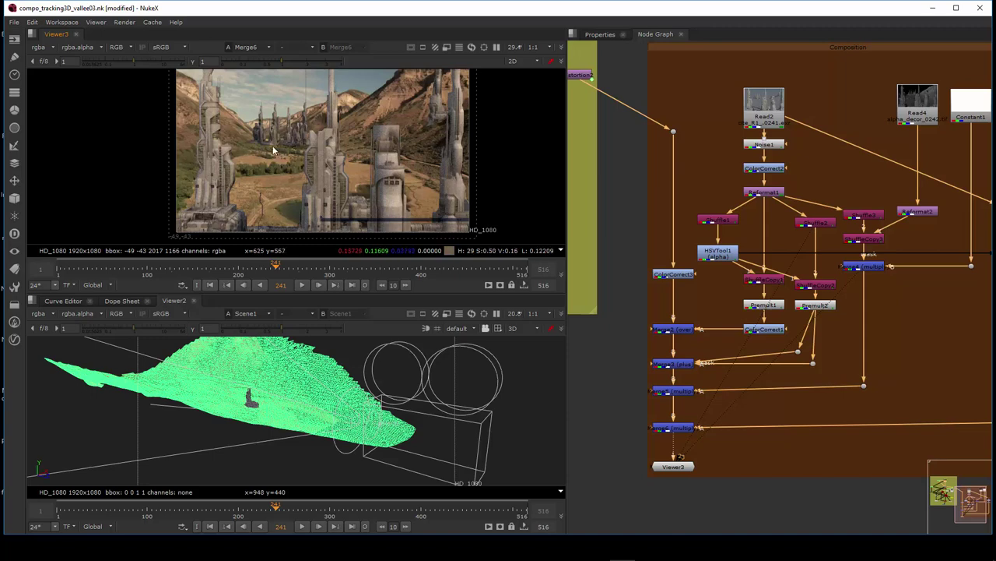
click(144, 269)
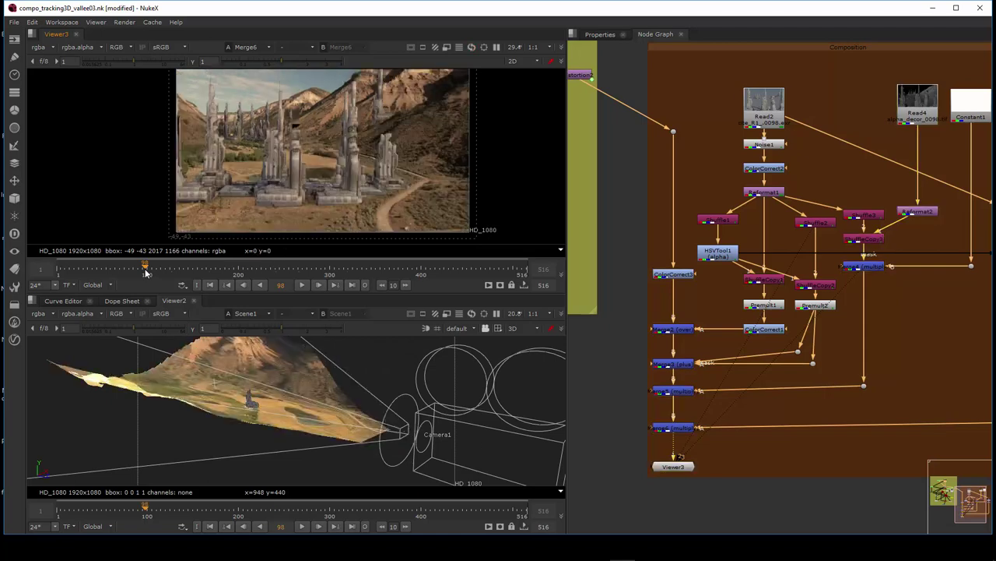